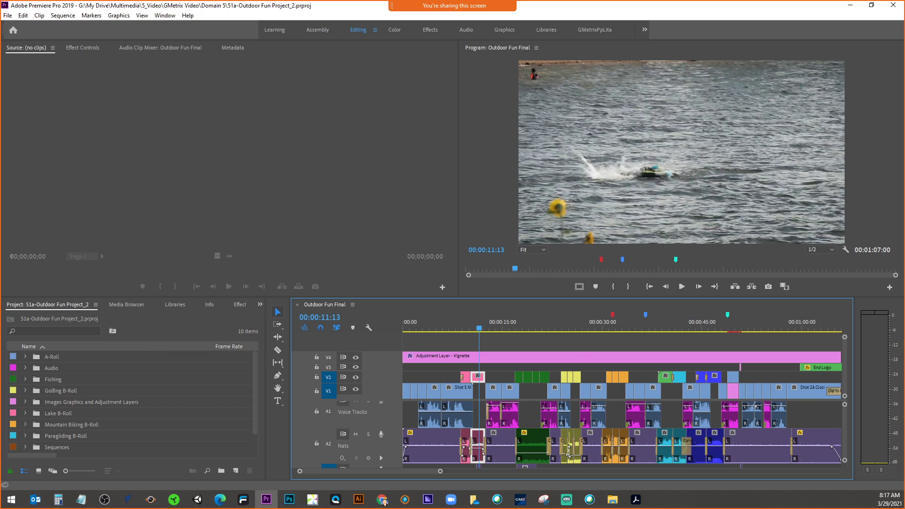
- Scrub through the Outdoor Fun Final sequence in Premiere Pro to review its clips and audio levels
key(alt+Tab)
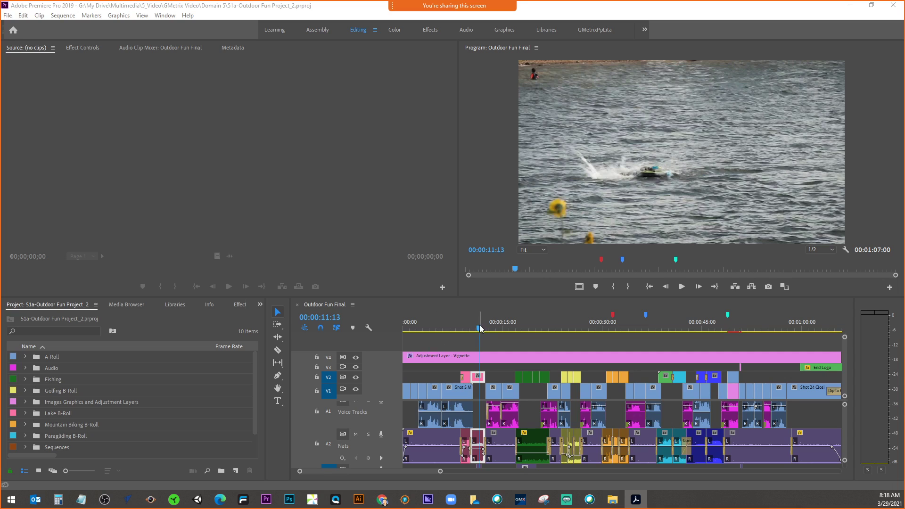
drag(479, 330, 453, 321)
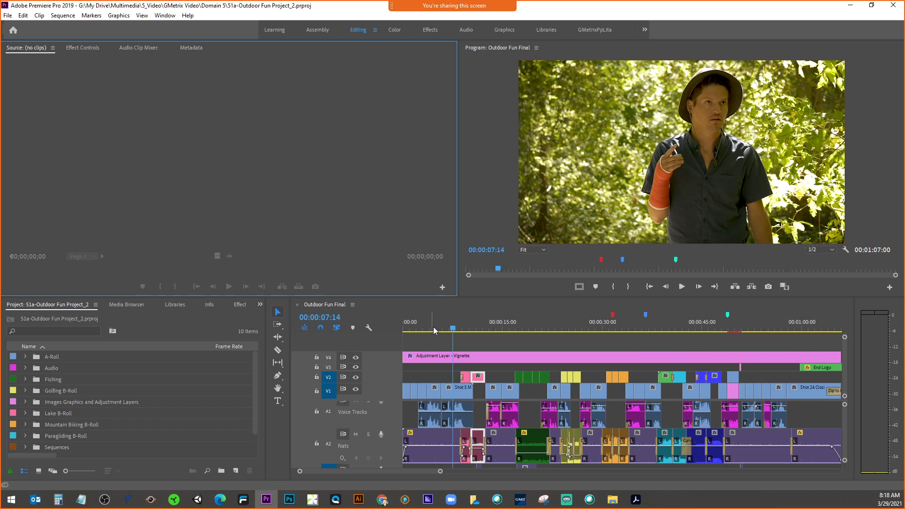
click(455, 331)
drag(455, 331, 771, 334)
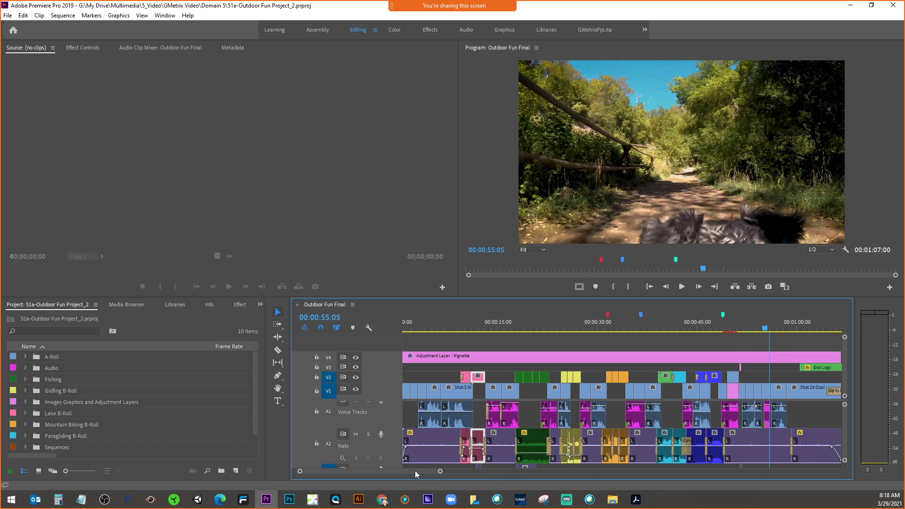
drag(415, 471, 423, 470)
drag(686, 333, 593, 326)
- In Acrobat, answer question b "yes, there is no audio in the red and none of the audio is too low" and question c "-6 to -12 db"
click(636, 500)
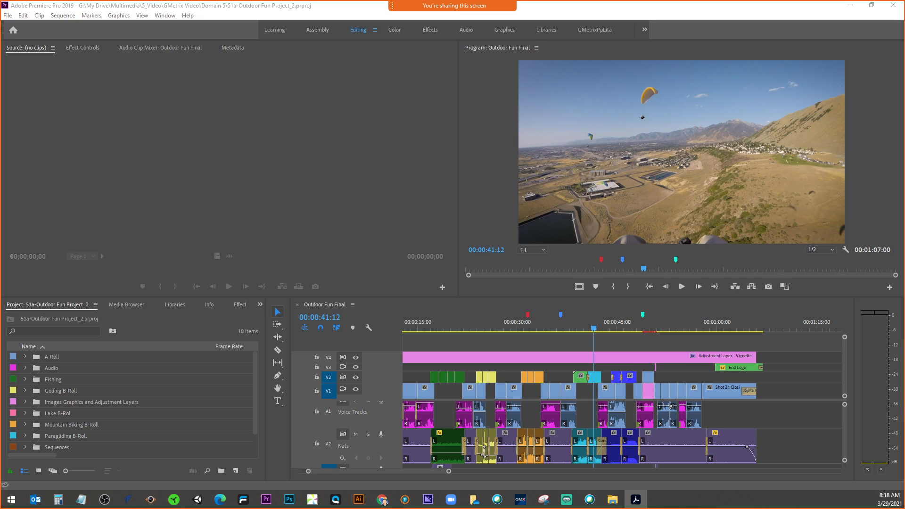
key(alt+Tab)
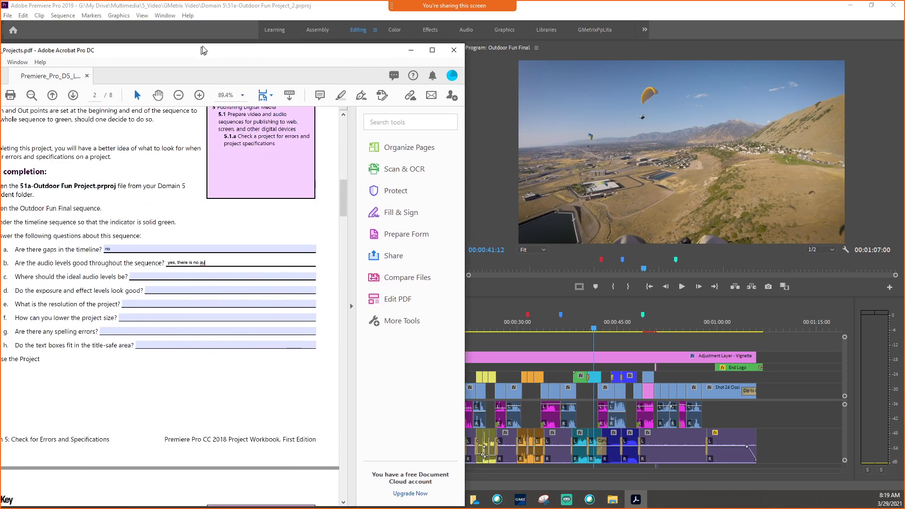
text(dio in the red)
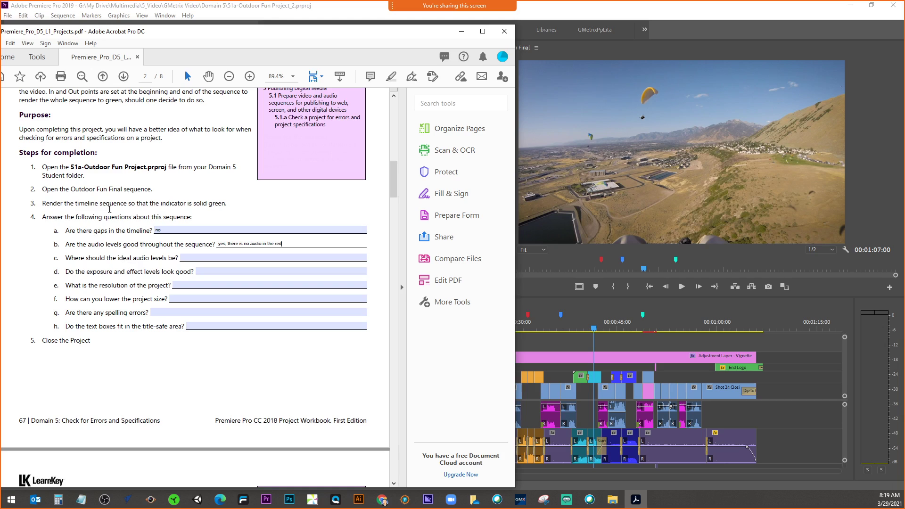
text( and n)
key(ctrl+equal)
key(ctrl+equal)
key(ctrl+equal)
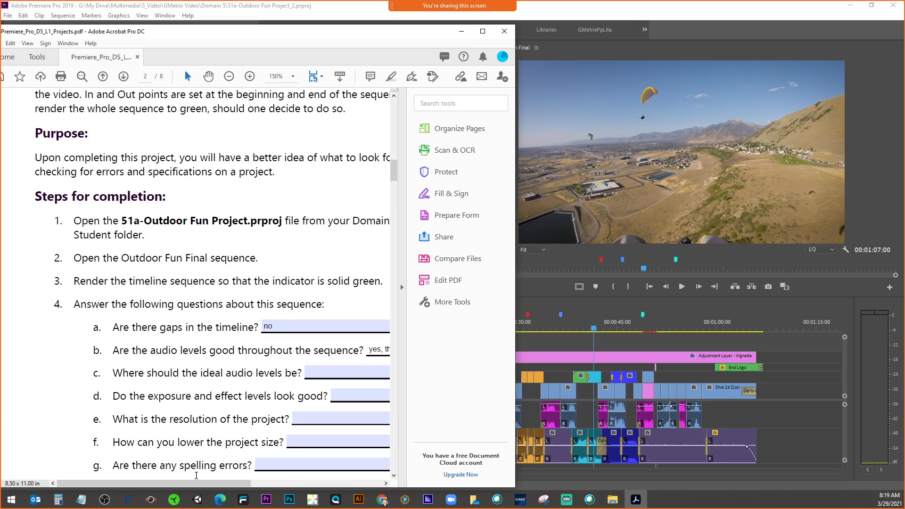
drag(195, 484, 312, 482)
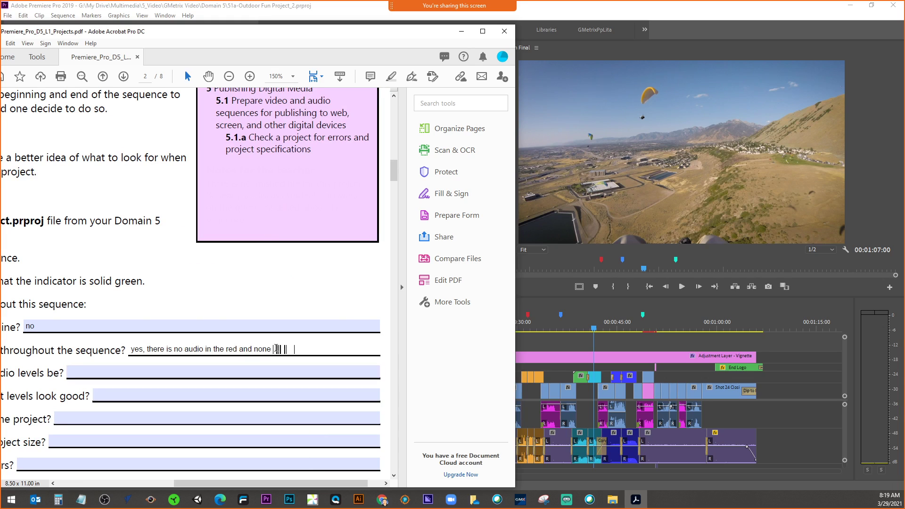
text(of the audio is too low)
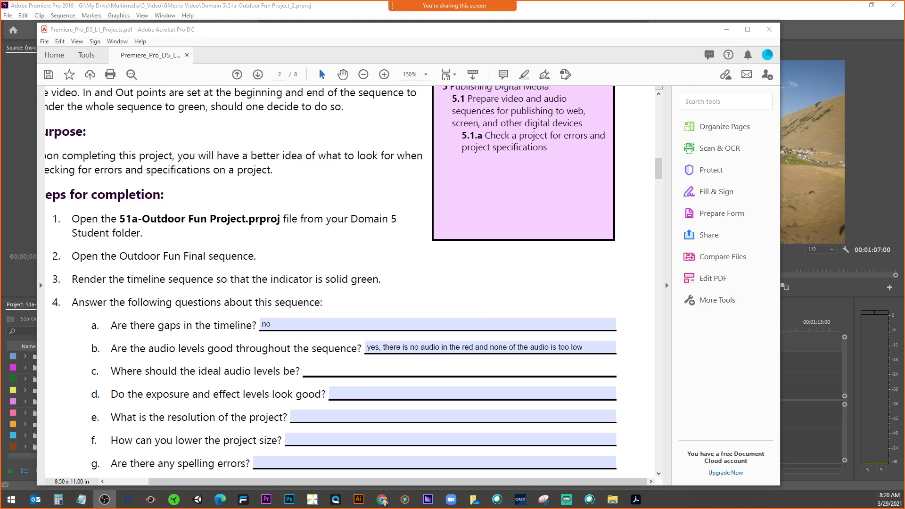
click(340, 370)
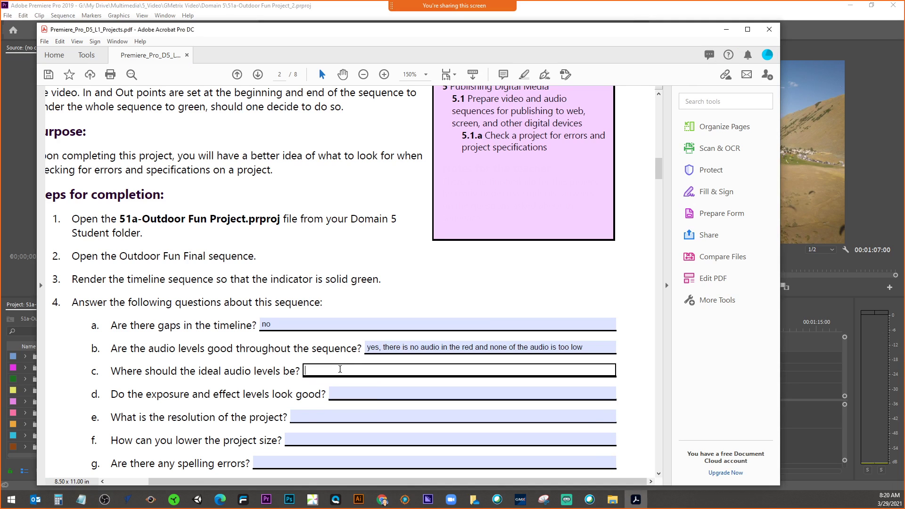
text(-6 to -12 db)
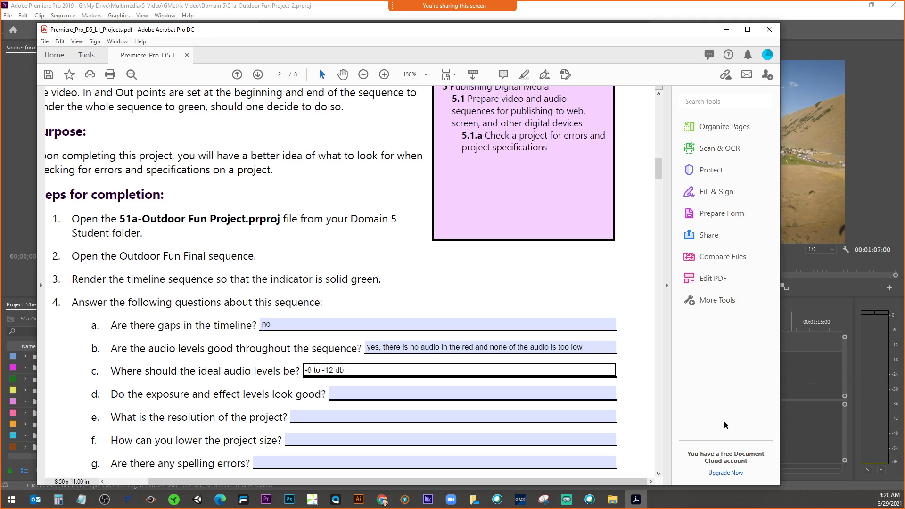
- Review the sequence's exposure in Premiere Pro and answer worksheet question d with "yes, there is good range of value"
click(376, 393)
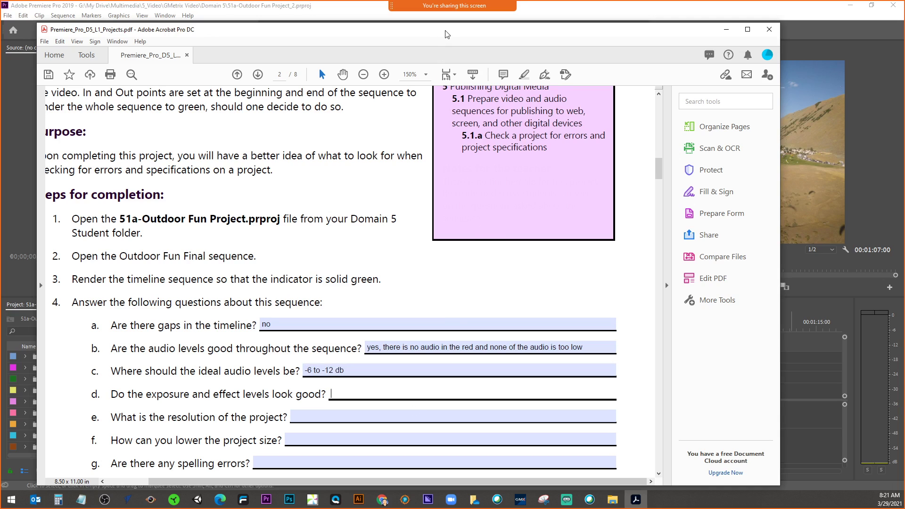
drag(447, 34, 364, 41)
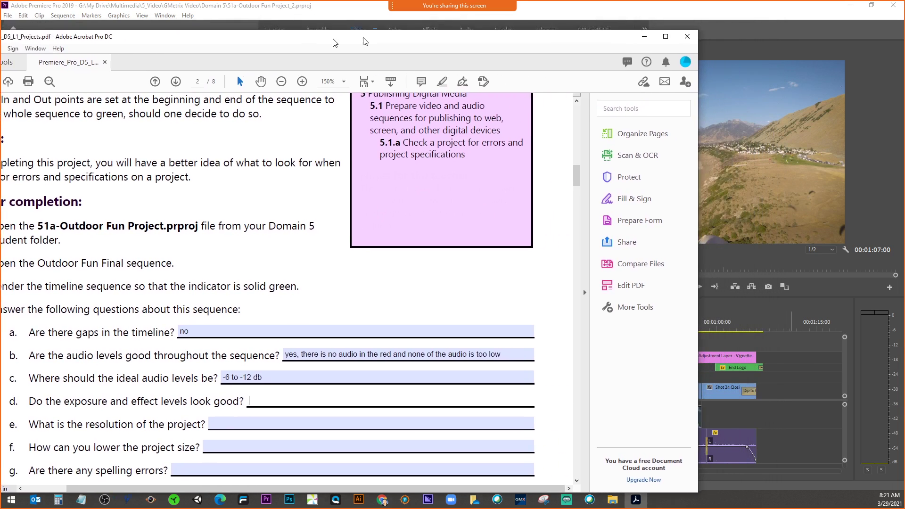
key(super+Down)
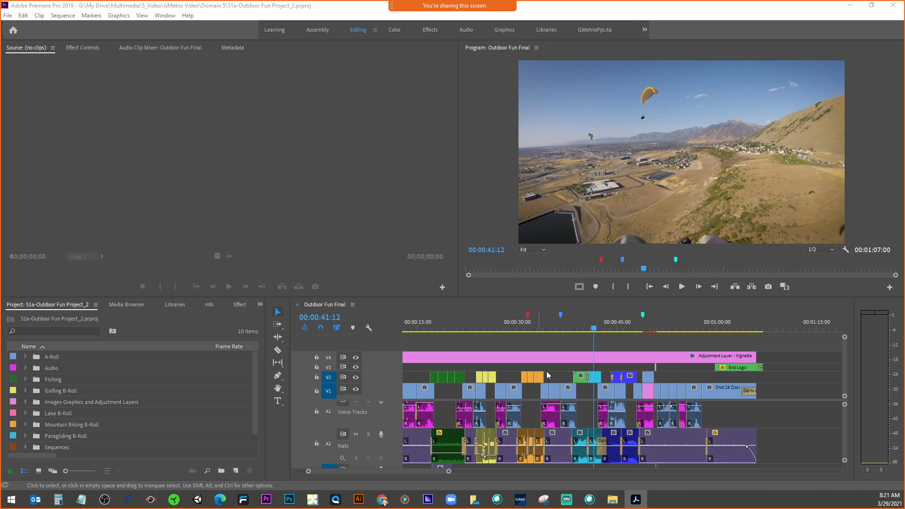
drag(595, 330, 714, 332)
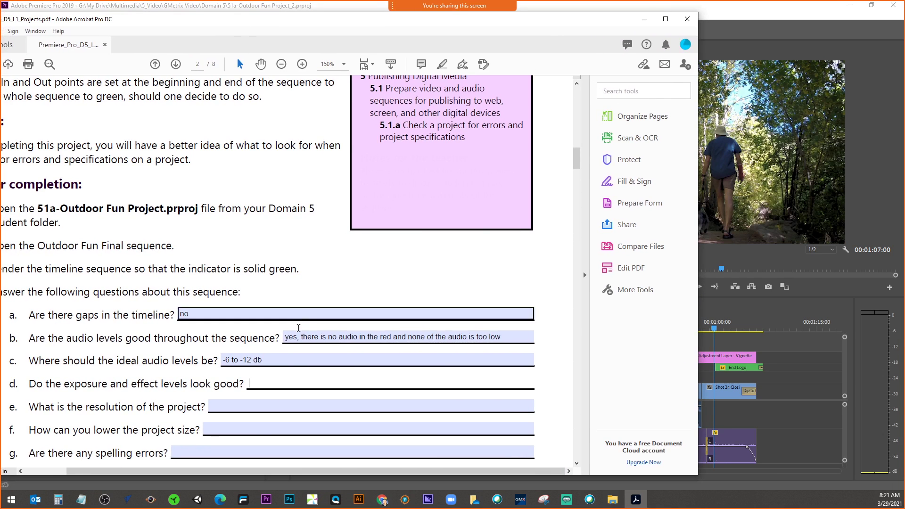
click(266, 384)
text(yes, there is goo)
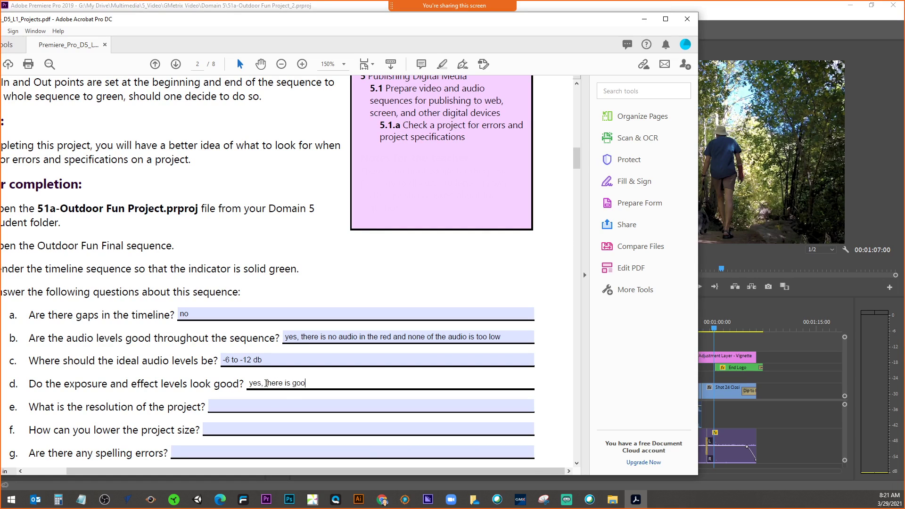
text(d range of)
text(value)
scroll(283, 401, down, 1)
- Switch to Premiere Pro and open the sequence settings of Outdoor Fun Final to check the frame size
drag(226, 20, 277, 19)
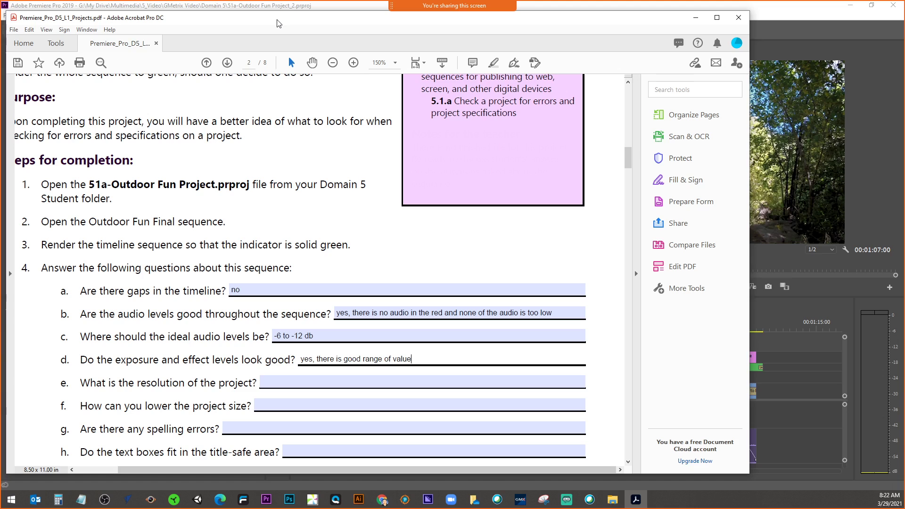
drag(278, 21, 0, 35)
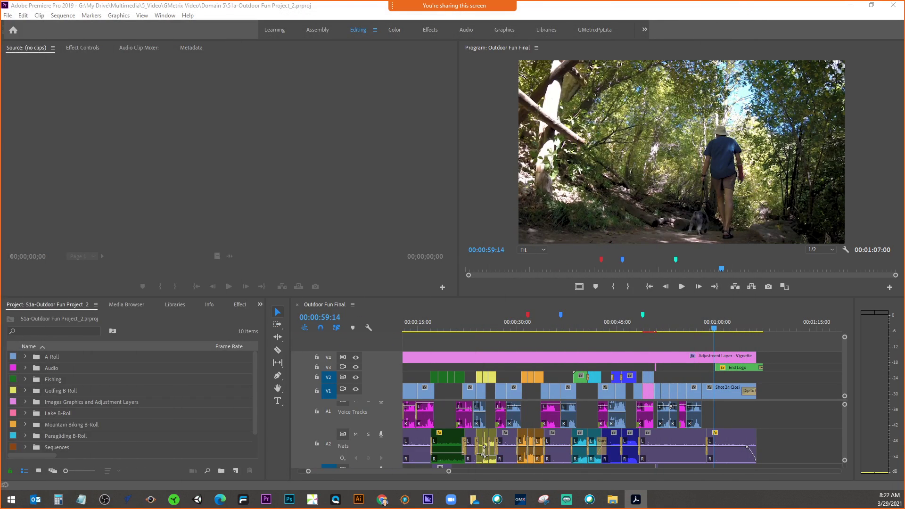
click(66, 16)
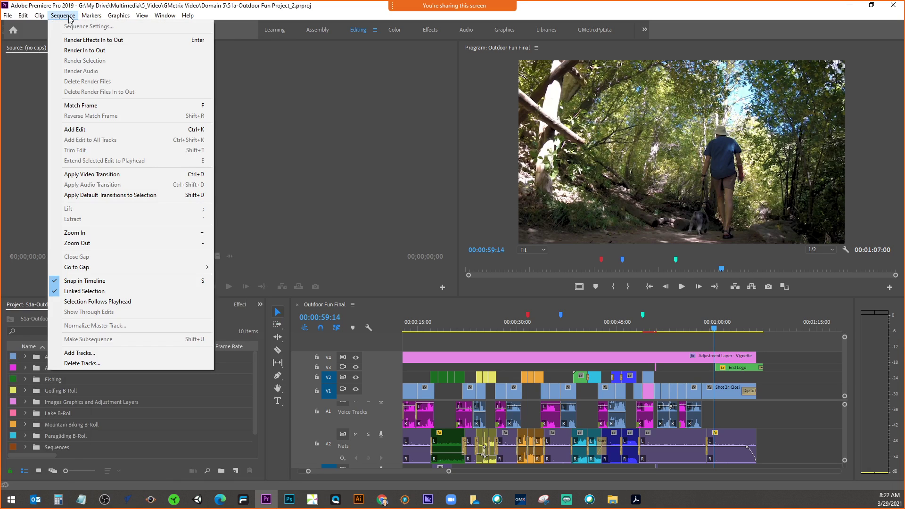
click(23, 17)
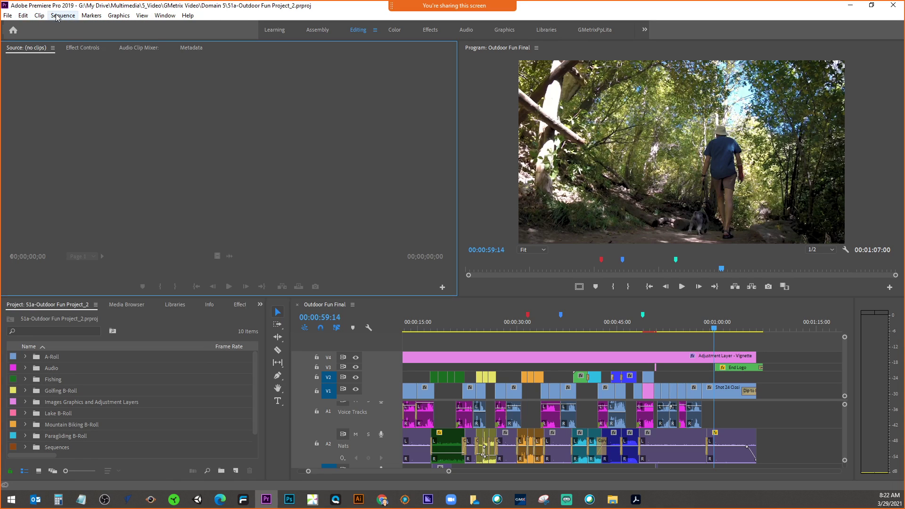
click(58, 17)
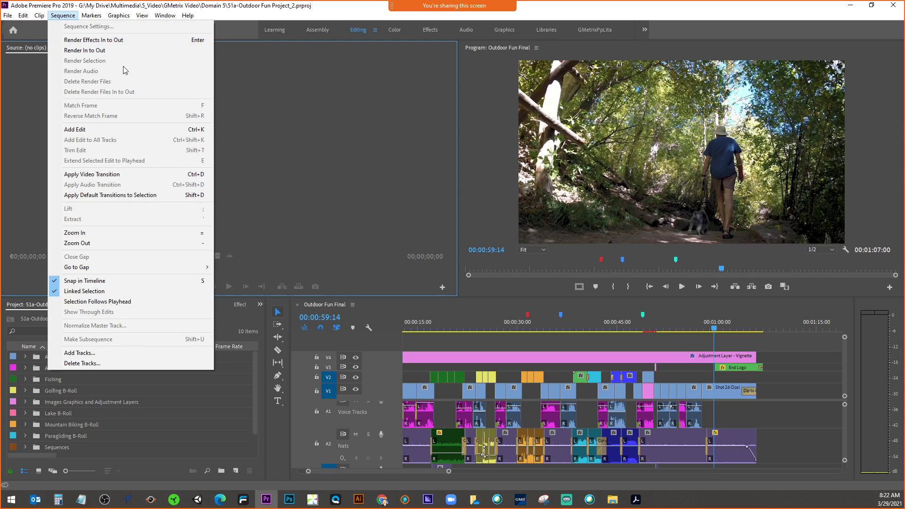
click(560, 347)
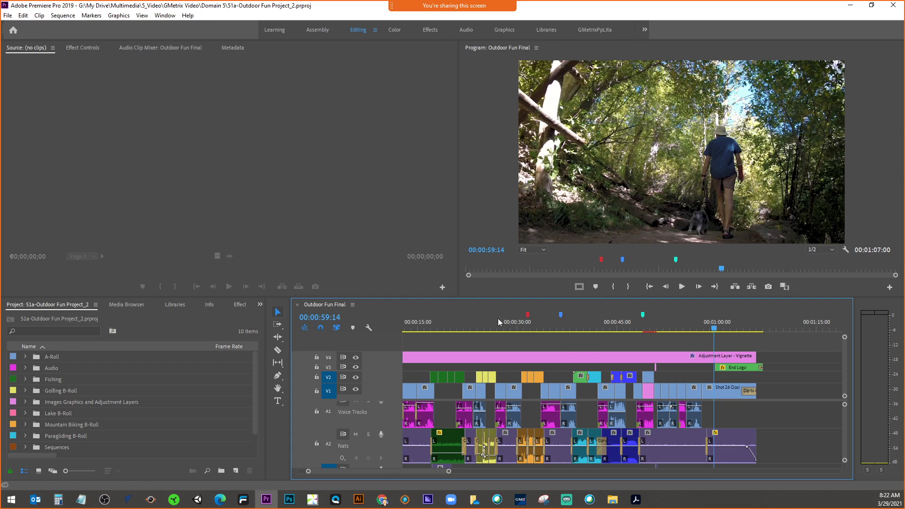
click(63, 16)
click(69, 21)
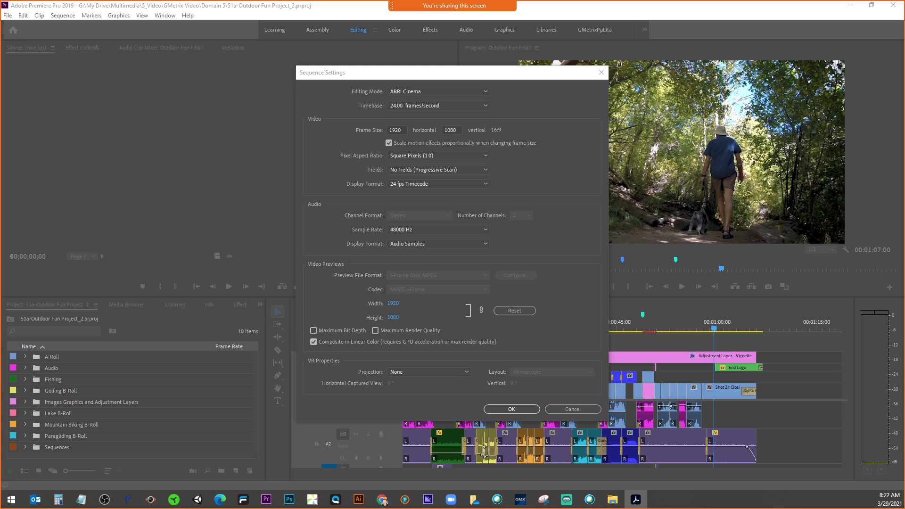
- Switch to the Acrobat worksheet and answer question e with "1920 x1080 (sequence-sequence settings"
click(636, 500)
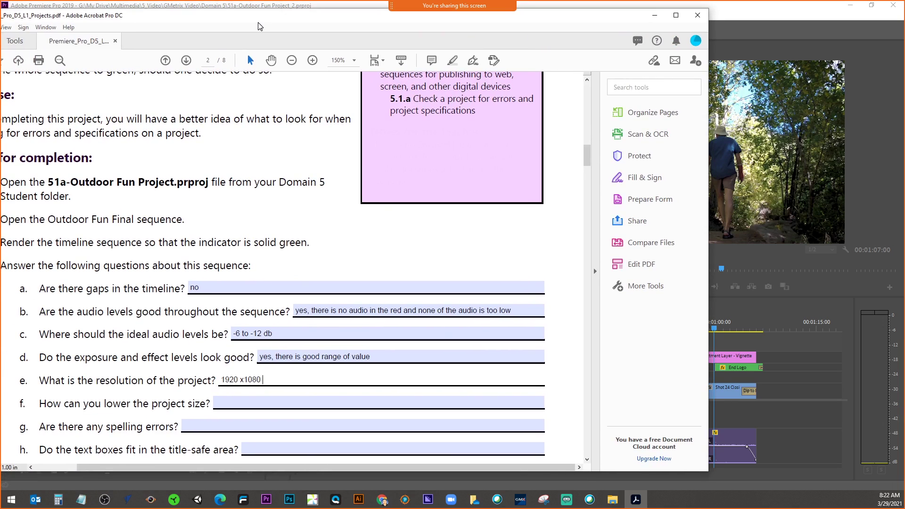
text(sequence-sequence settings)
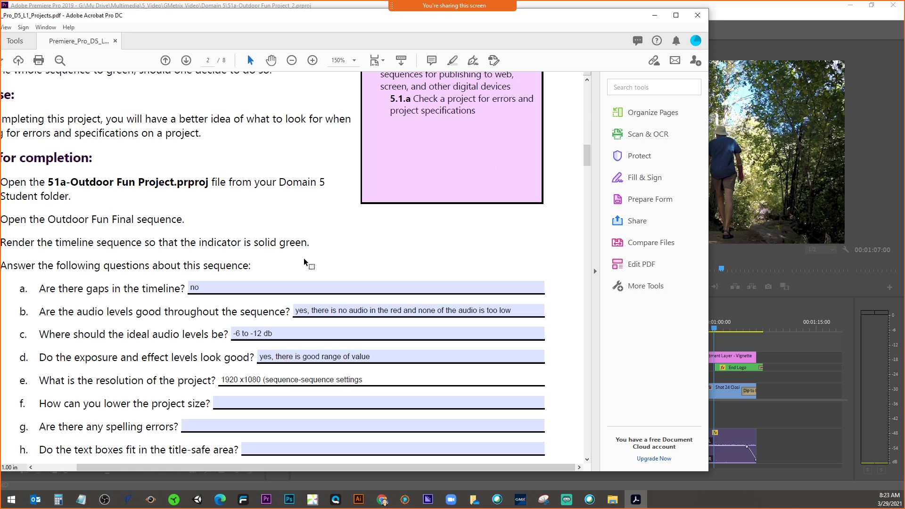
key(ctrl+plus)
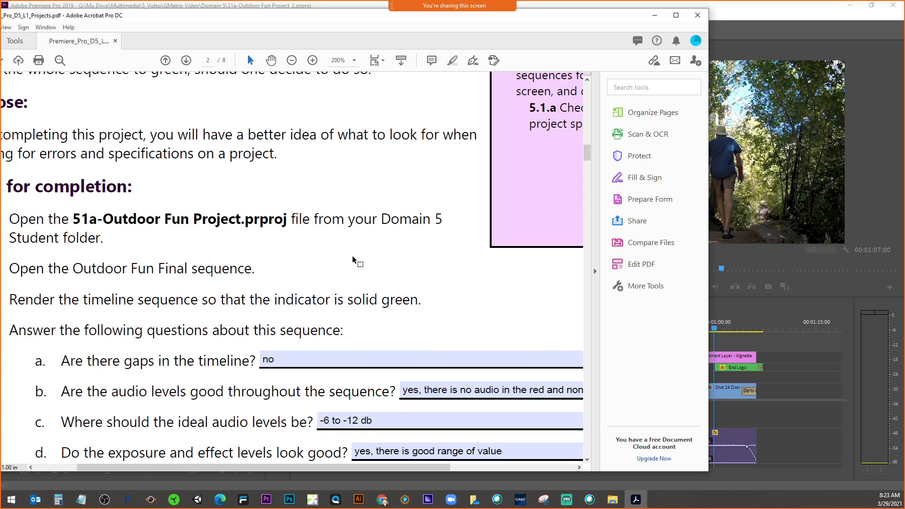
scroll(341, 302, down, 5)
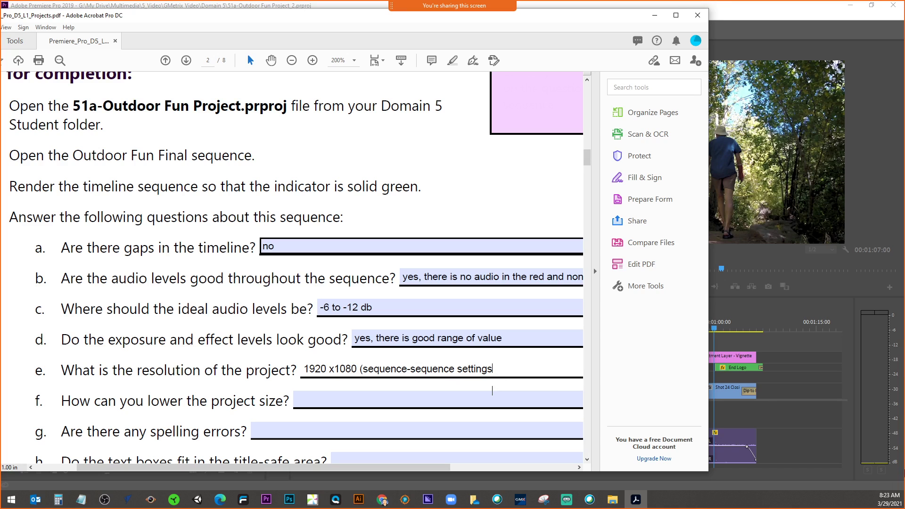
- Dismiss the Sequence Settings dialog in Premiere Pro and return to the worksheet in Acrobat
click(267, 500)
key(Return)
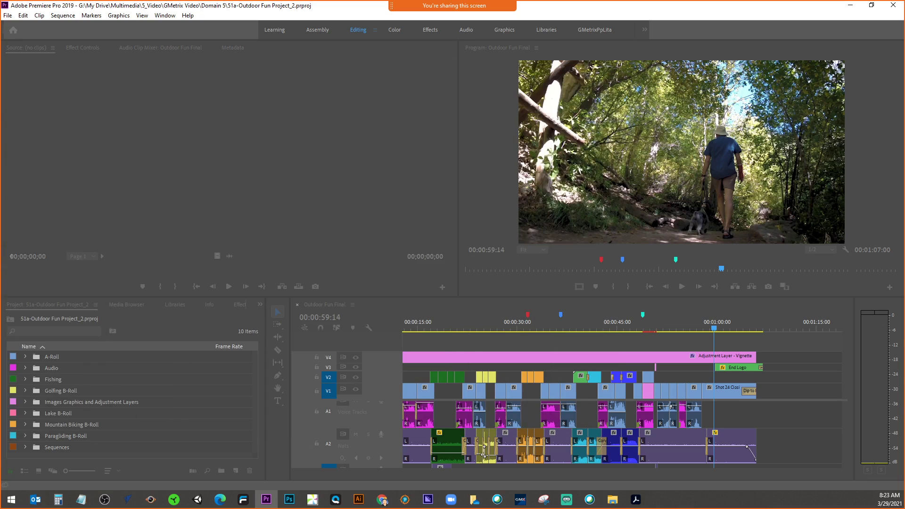
click(635, 500)
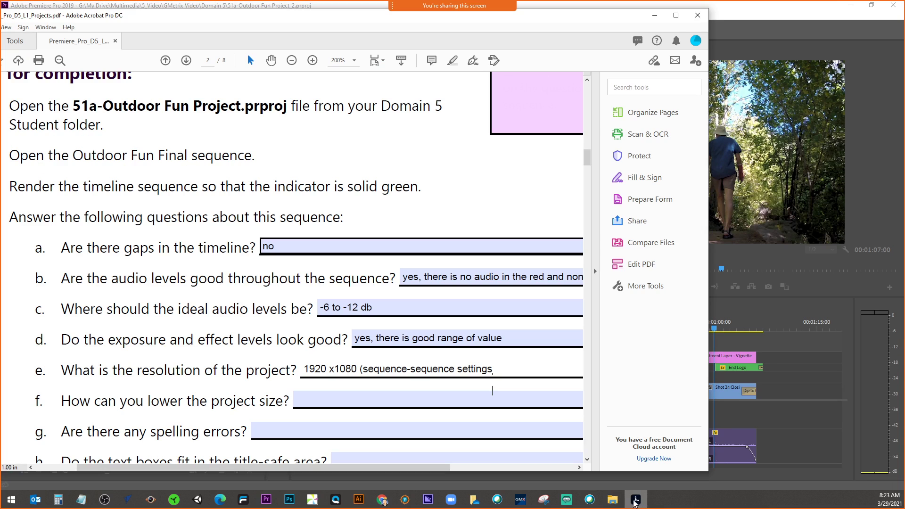
key(alt+Tab)
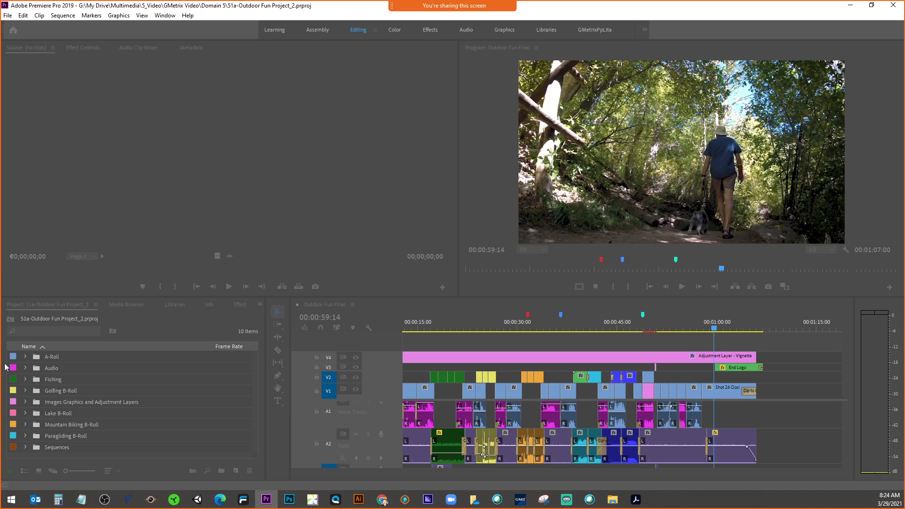
click(637, 502)
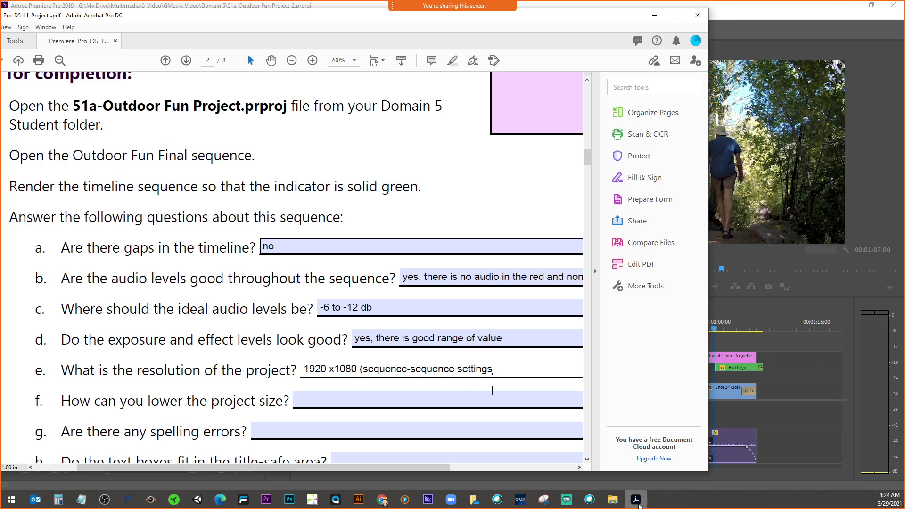
- Answer worksheet question f on lowering the project size with "lower the bitrate and quality"
click(337, 399)
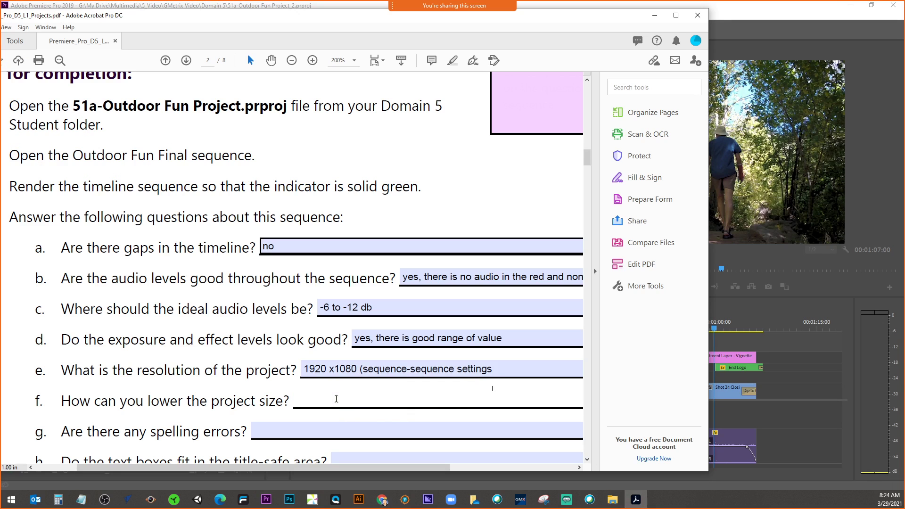
text(lower the bitrate and quLITY)
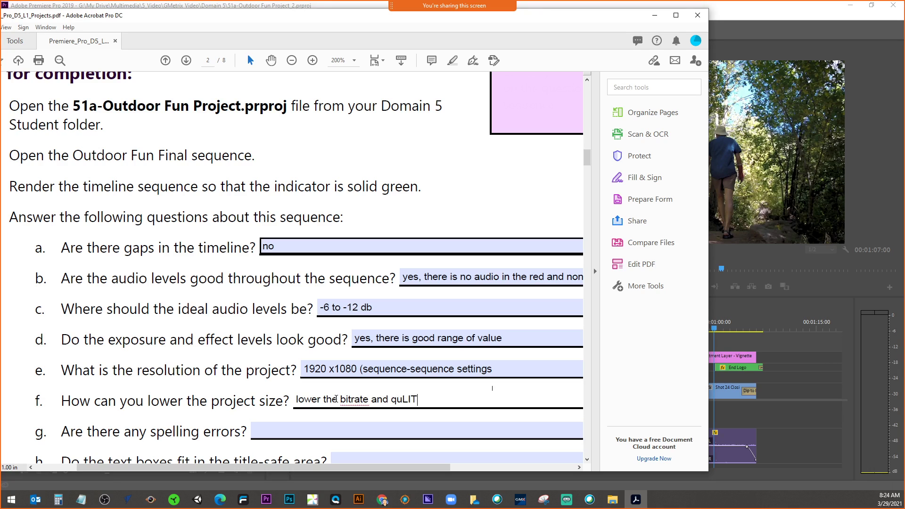
key(BackSpace)
key(BackSpace)
key(BackSpace)
key(BackSpace)
text(ality)
- Switch to Premiere Pro, open the media export settings for Outdoor Fun Final, and look through the available H.264 presets
key(alt+Tab)
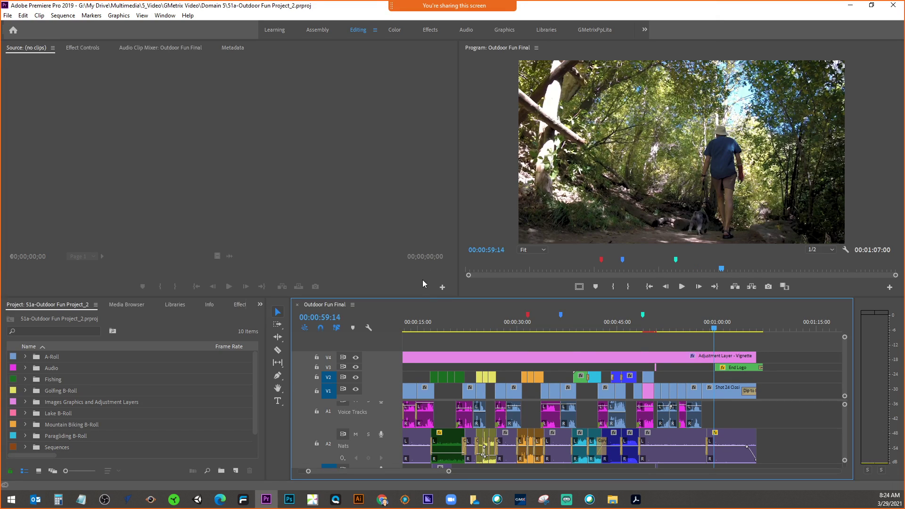
click(7, 15)
mouse_move(85, 289)
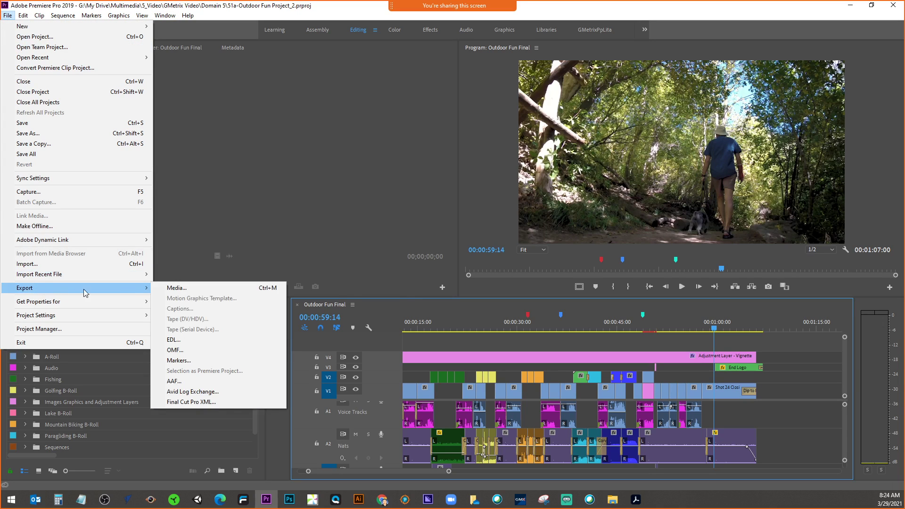
click(176, 290)
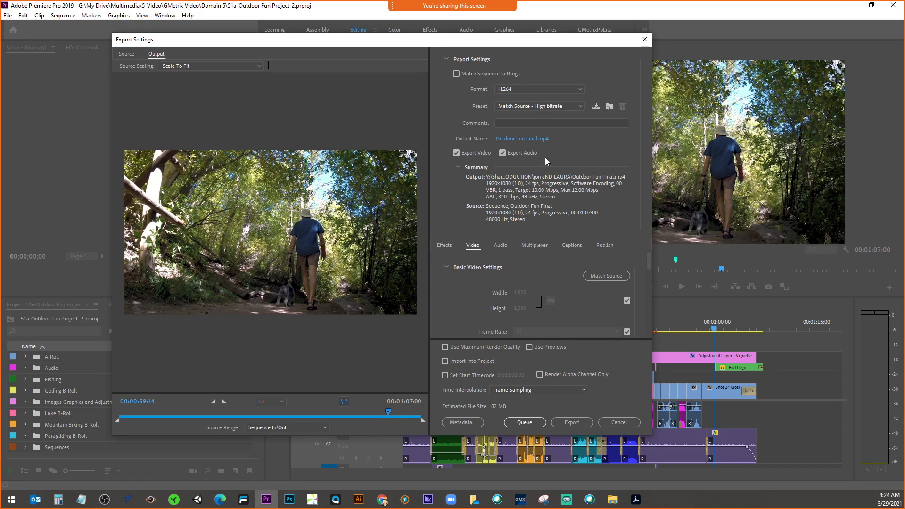
click(539, 107)
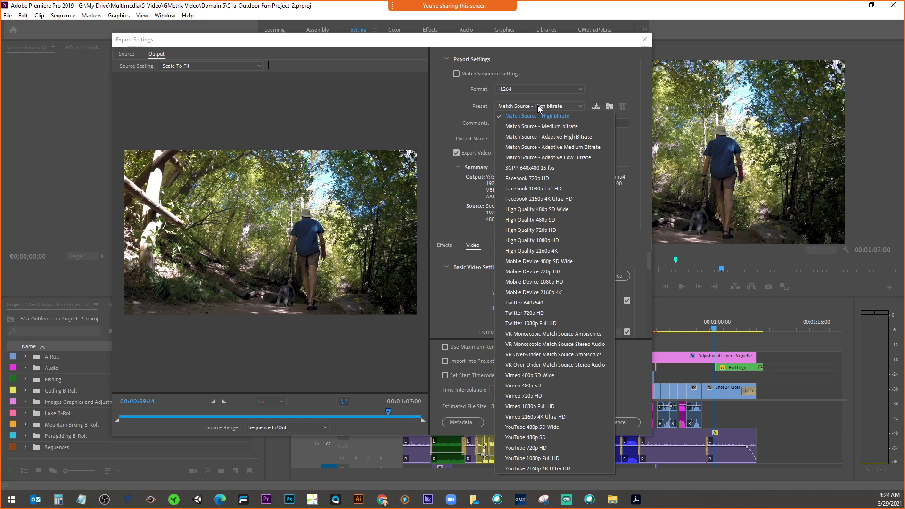
click(539, 106)
click(569, 107)
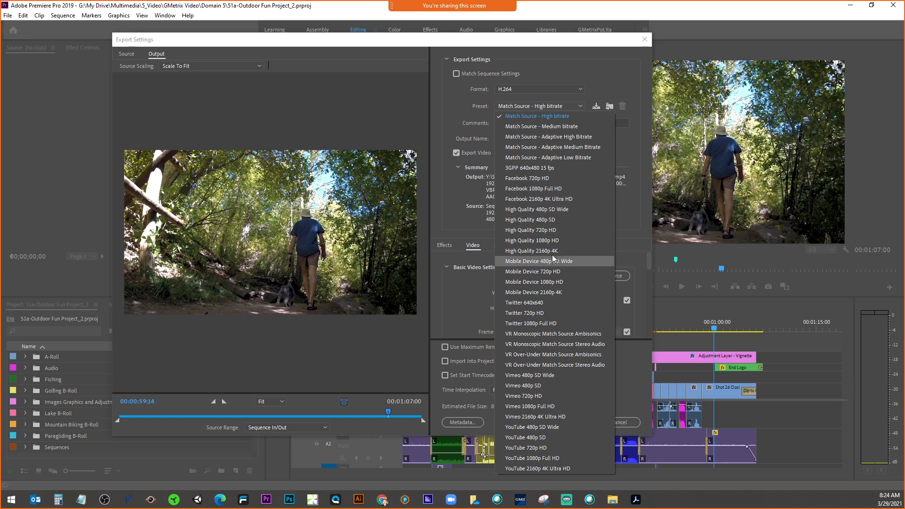
click(447, 188)
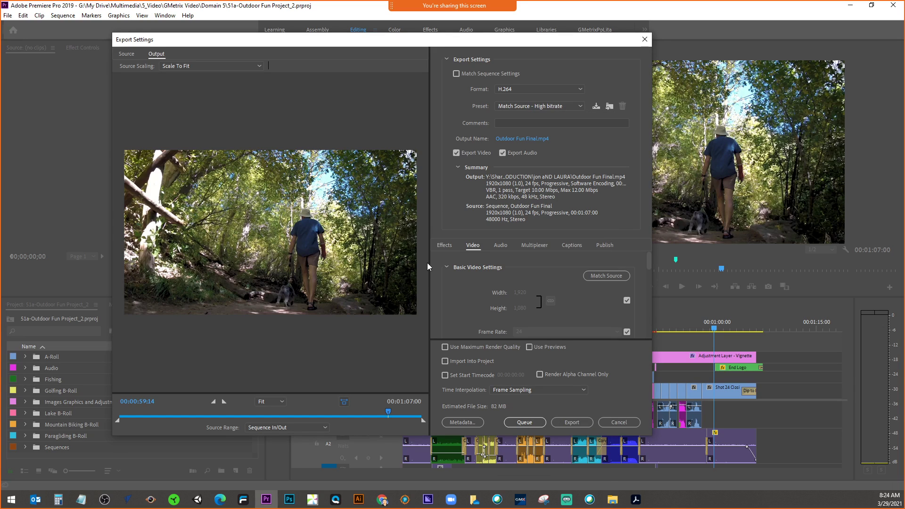
- Return to the worksheet in Acrobat and append "(export settings)" to the answer for question f
click(637, 501)
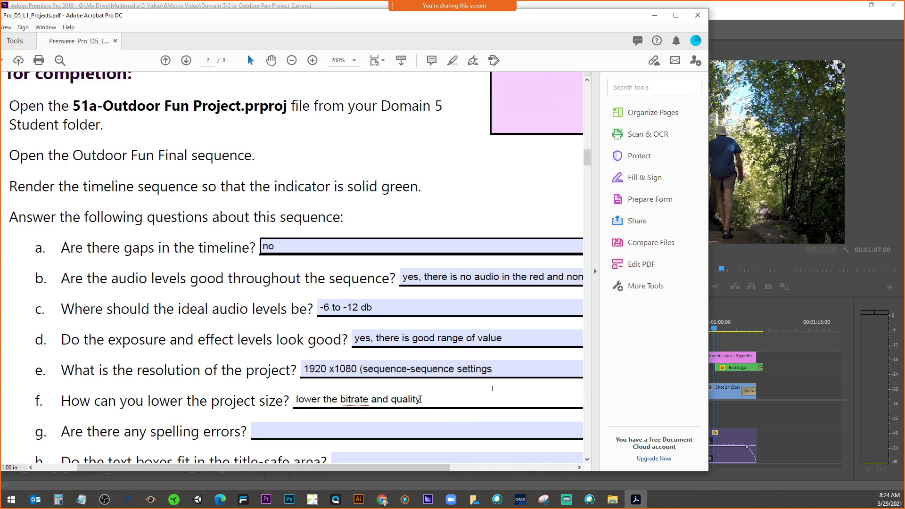
text((export settings))
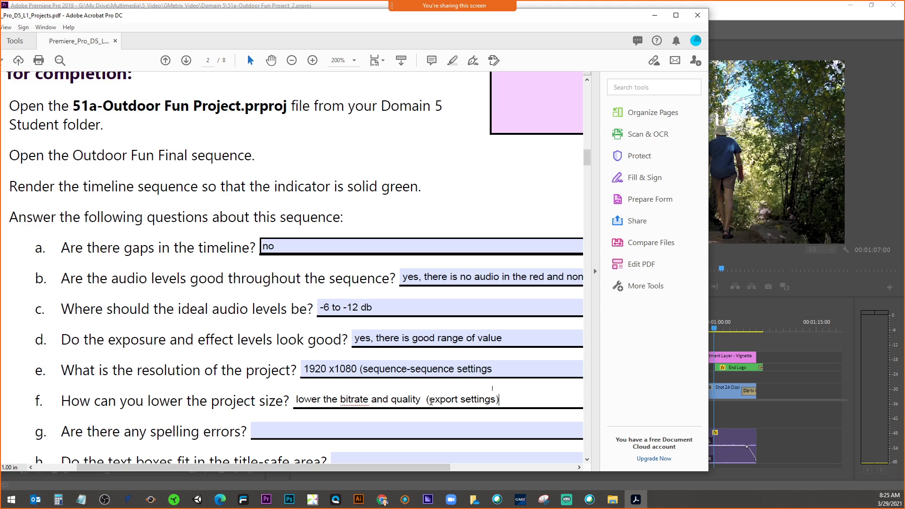
scroll(426, 420, down, 1)
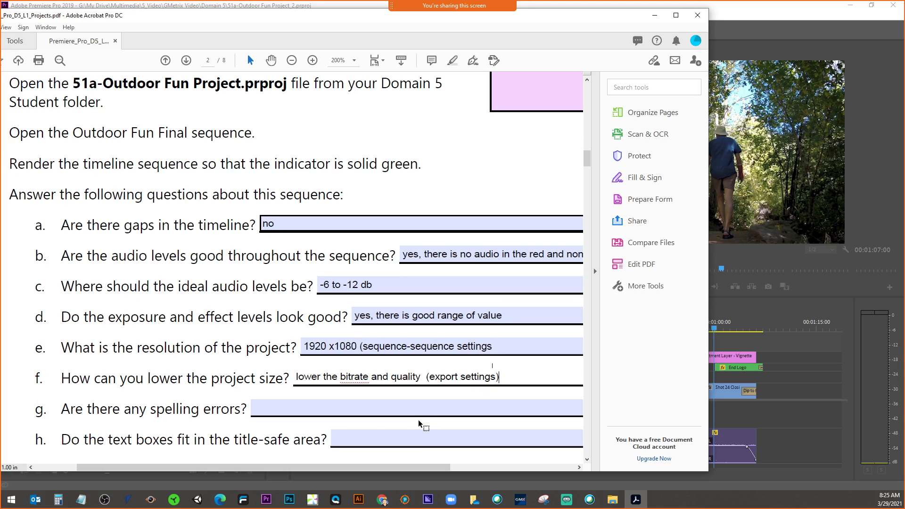
- Move the worksheet aside, cancel the export settings in Premiere Pro, and scrub the sequence to check its end logo text for spelling errors
click(368, 408)
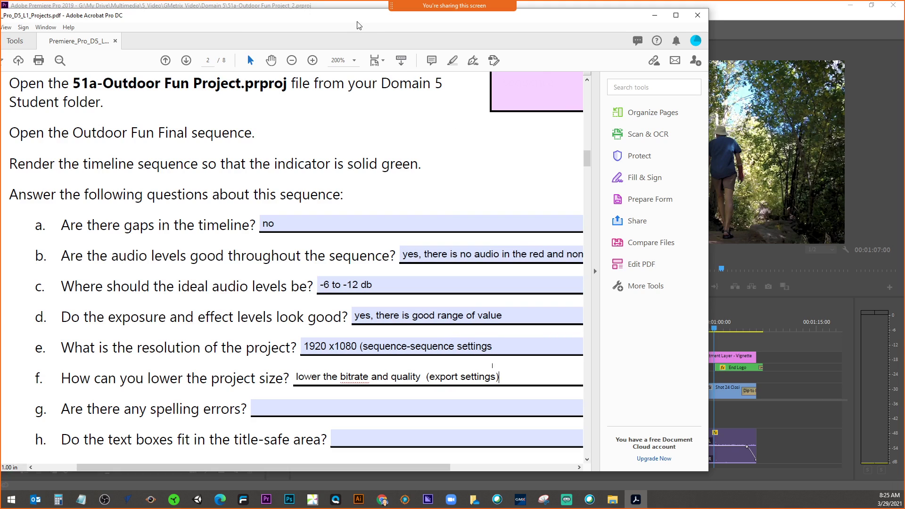
drag(359, 23, 0, 28)
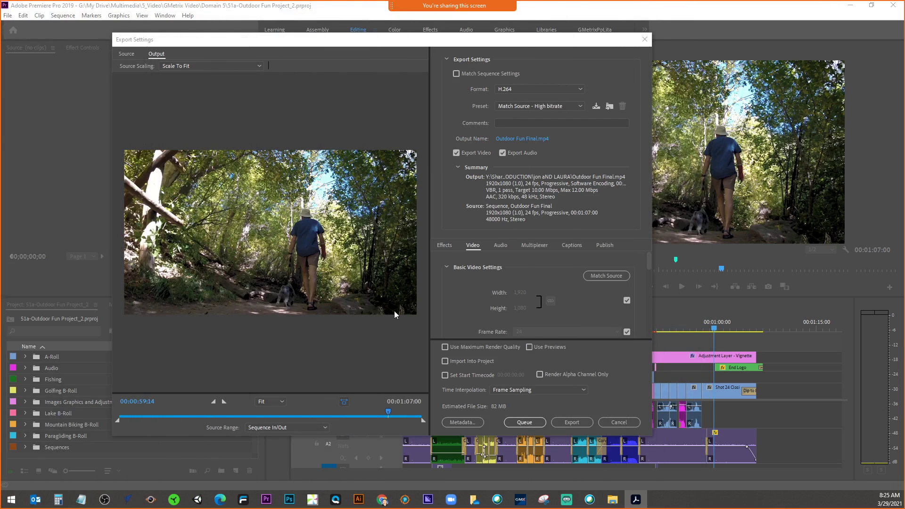
click(612, 422)
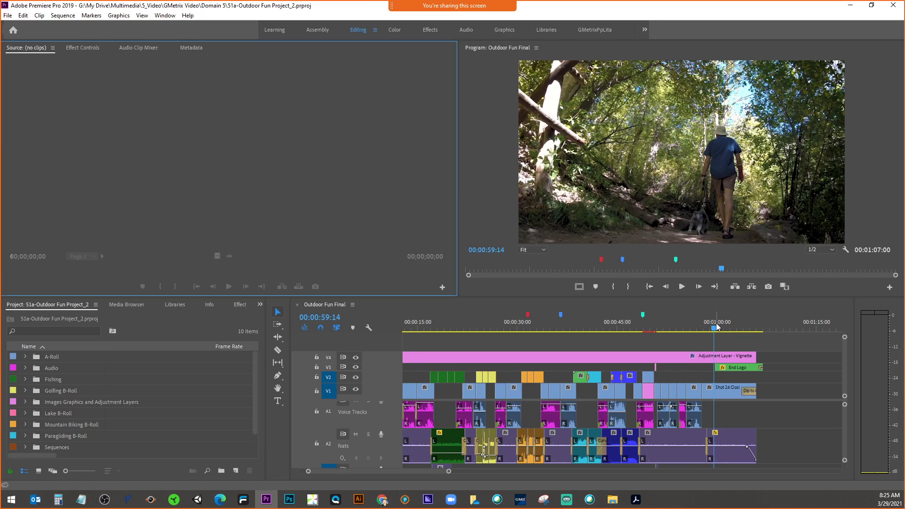
drag(713, 326, 727, 327)
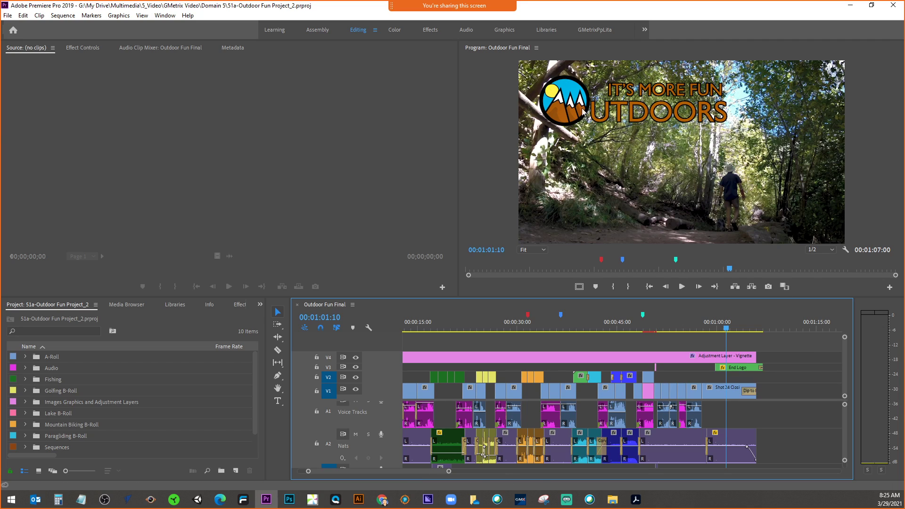
mouse_move(678, 268)
drag(727, 329, 549, 337)
- Bring the Acrobat worksheet back into view and answer question g on spelling errors with "no"
key(alt+Tab)
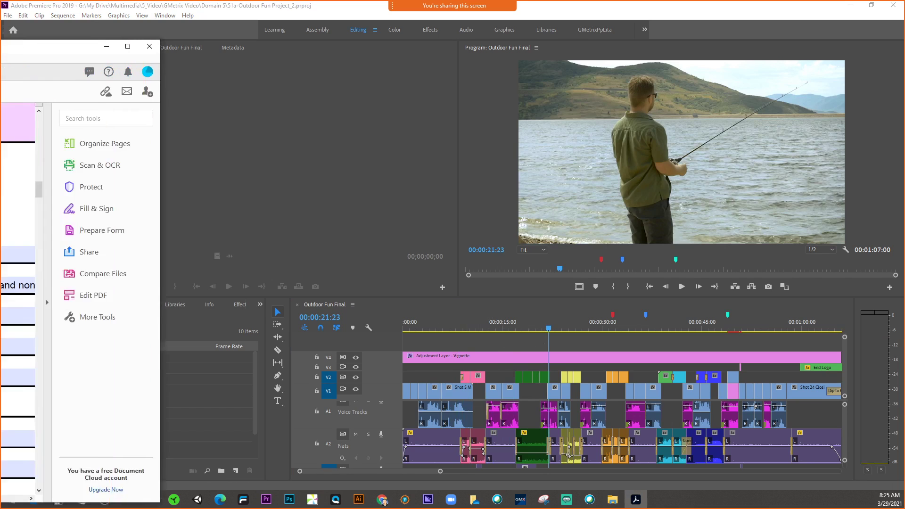
drag(197, 30, 204, 31)
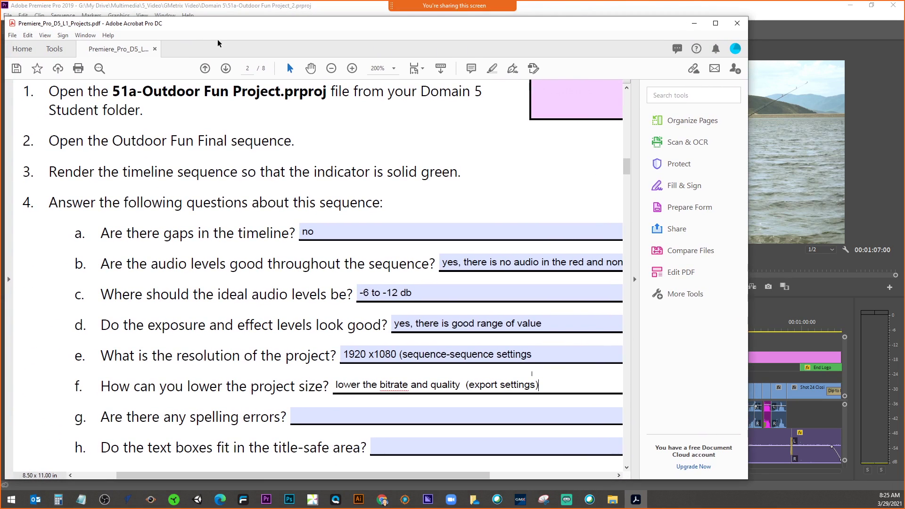
click(350, 408)
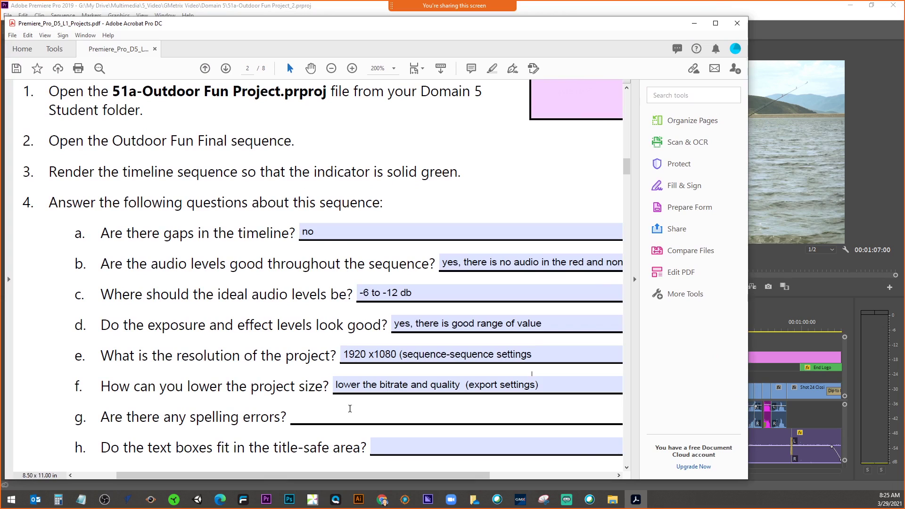
text(no)
scroll(377, 413, down, 3)
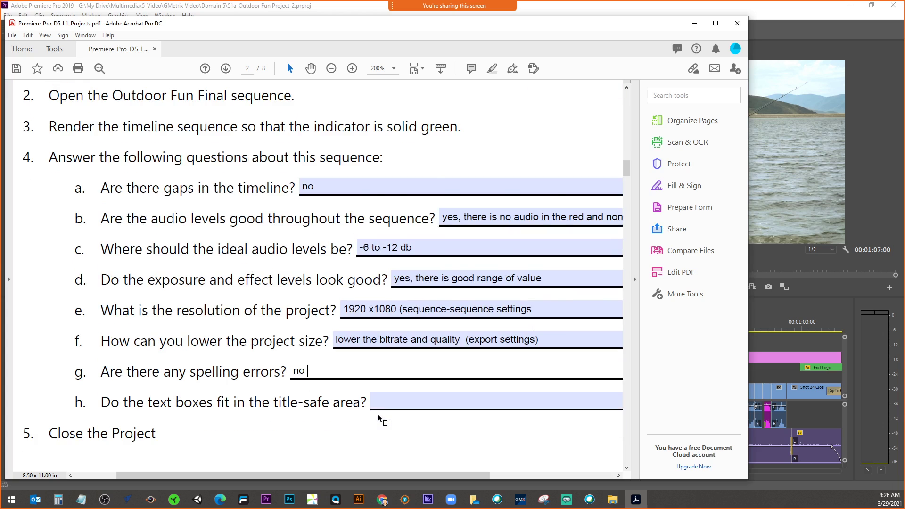
scroll(377, 414, down, 5)
scroll(378, 414, up, 4)
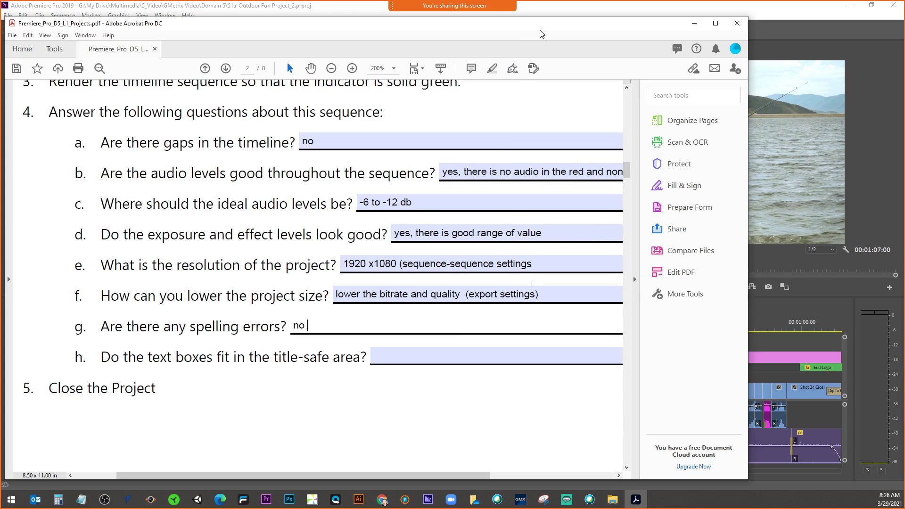
- Switch to Premiere Pro, move the playhead to the end logo at 00:01:01:18, and show the safe margins in the program monitor
drag(542, 33, 414, 37)
key(alt+Tab)
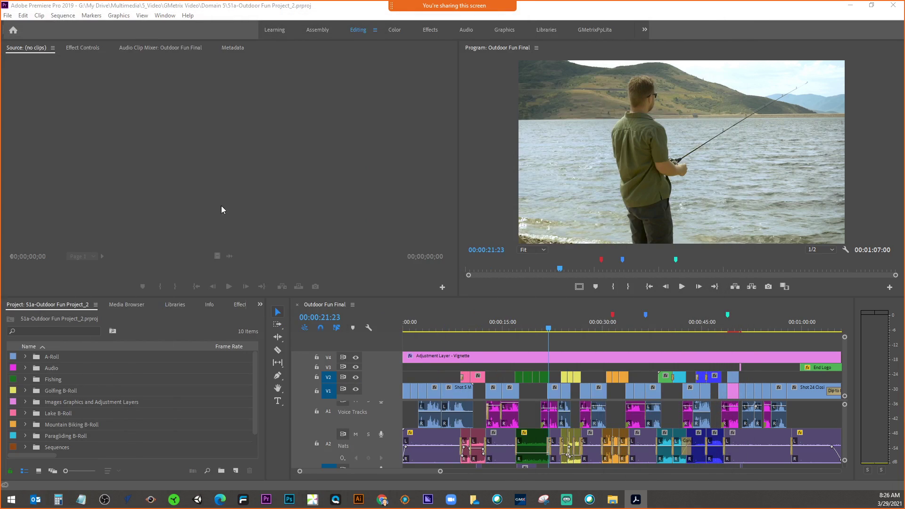
drag(367, 471, 373, 471)
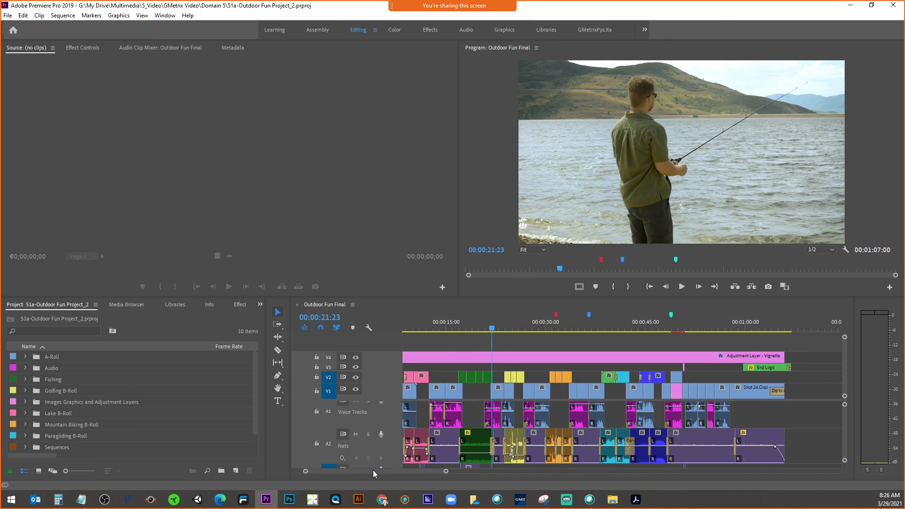
drag(489, 331, 757, 340)
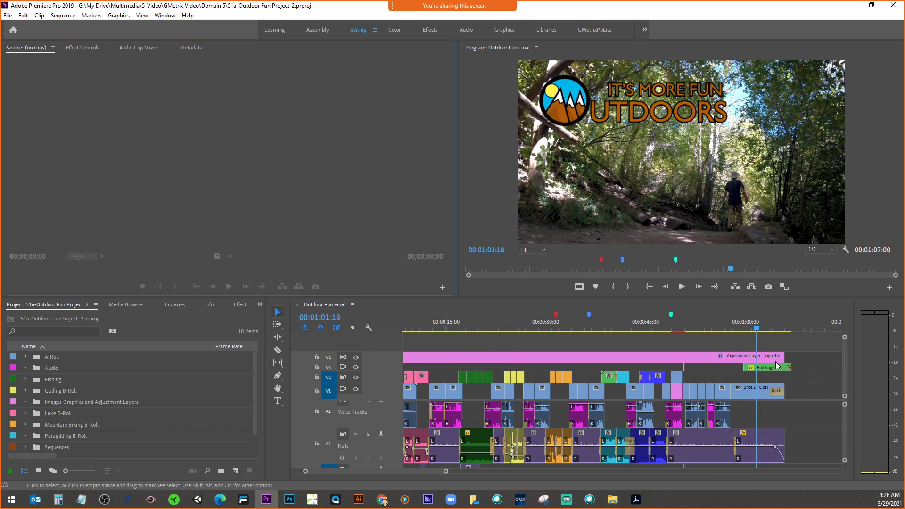
click(578, 287)
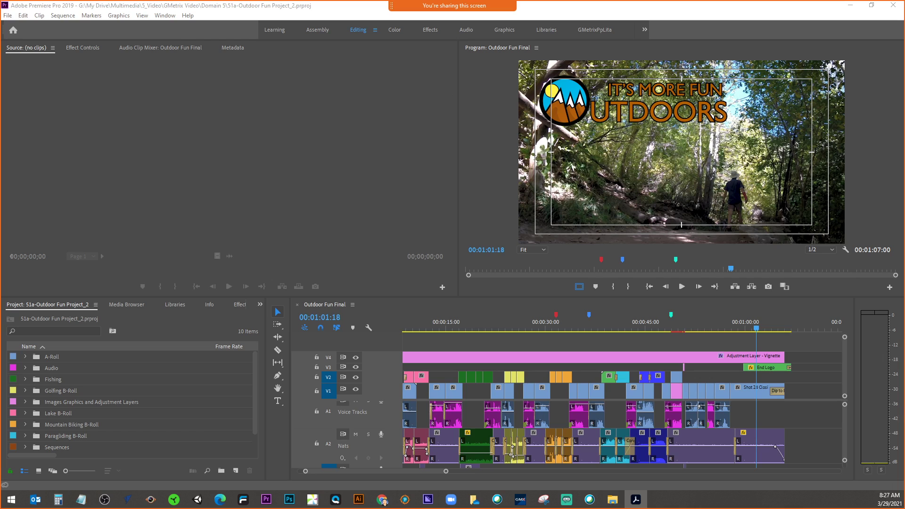
- Return to the worksheet in Acrobat and answer question h on the title-safe area with "Yes"
key(alt+Tab)
drag(2, 28, 373, 32)
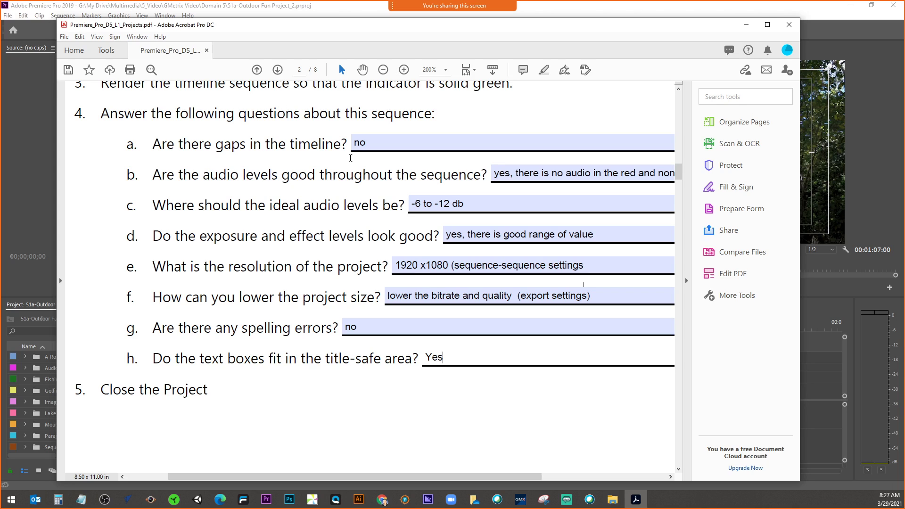
- Switch to Premiere Pro and scrub back through the phone and golfing shots to check their framing against the safe margins
click(829, 296)
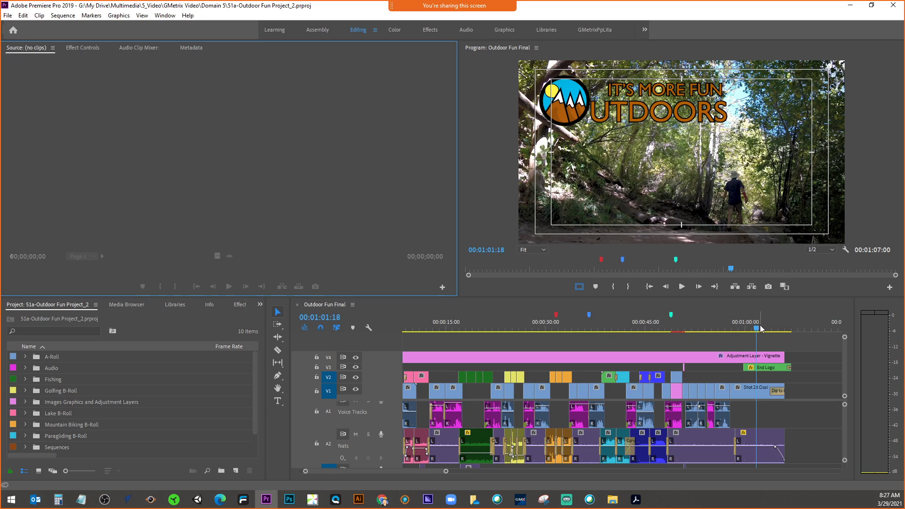
drag(761, 328, 681, 331)
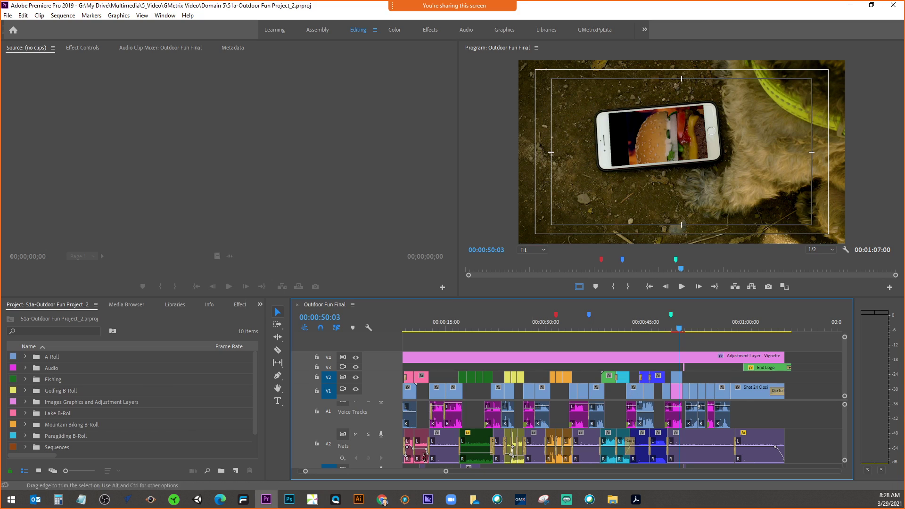
drag(395, 470, 373, 468)
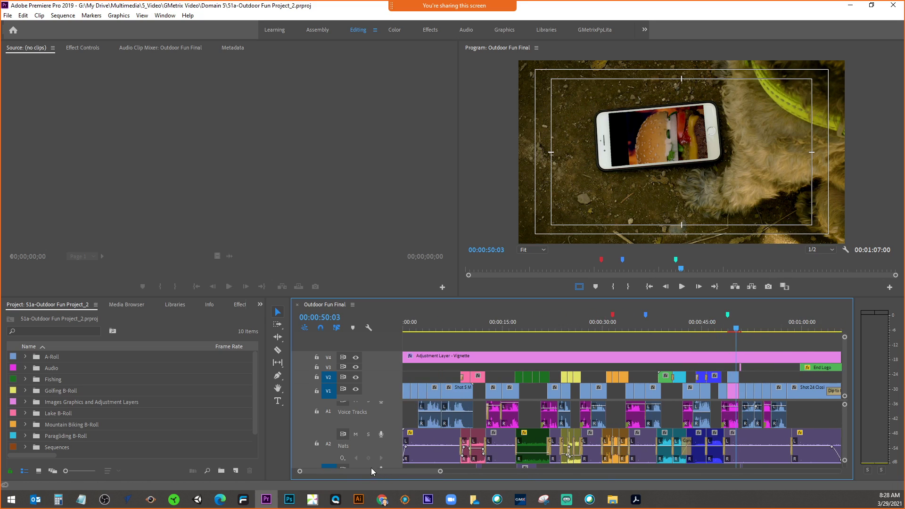
drag(737, 330, 575, 321)
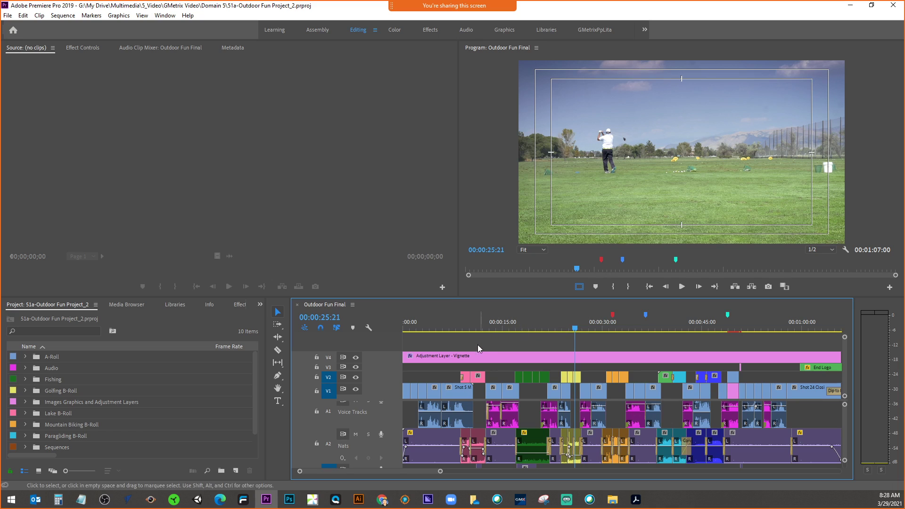
mouse_move(576, 329)
mouse_down()
mouse_move(405, 325)
mouse_move(578, 331)
mouse_up()
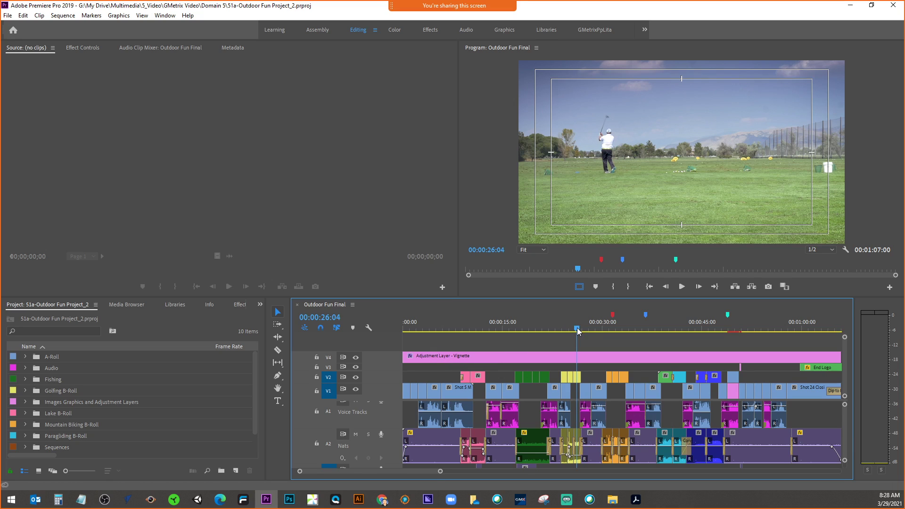
drag(579, 330, 568, 330)
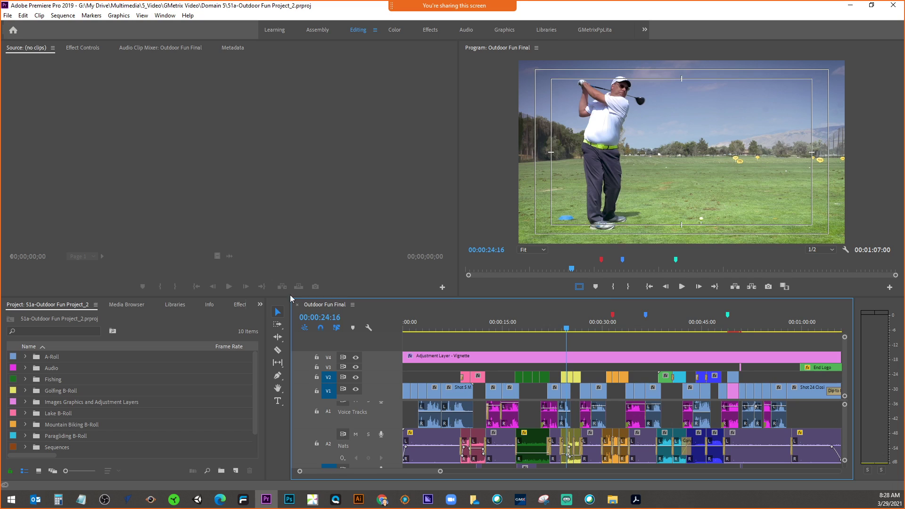
- Return to the Acrobat worksheet and read the instructions for the next project, Export a Clip, Range, or Sequence
click(636, 499)
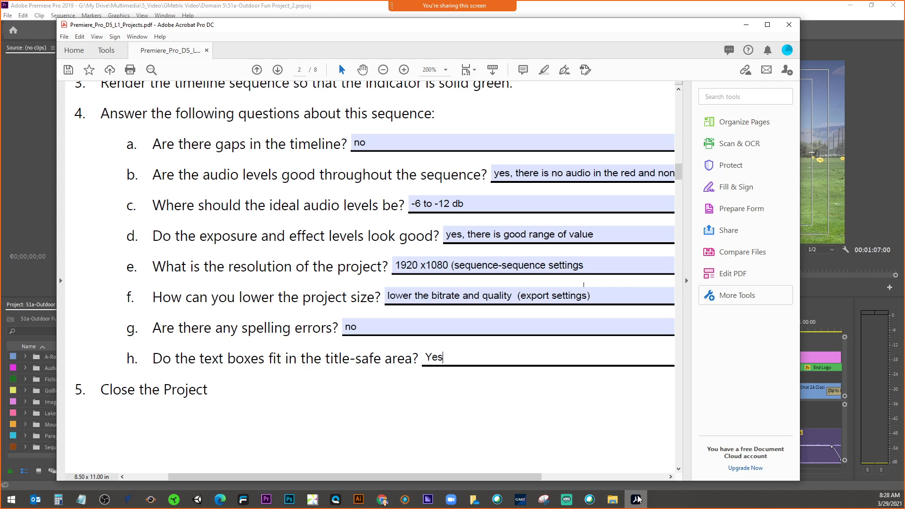
scroll(320, 314, down, 10)
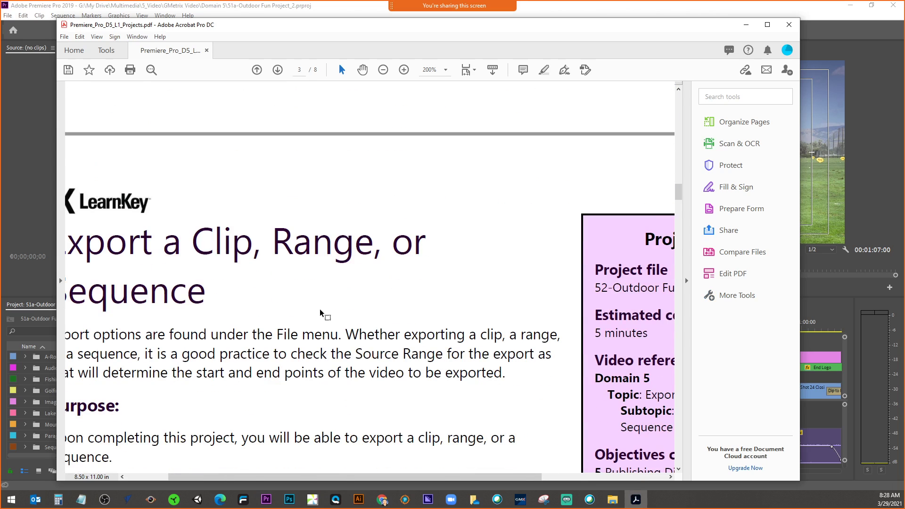
scroll(321, 313, down, 2)
drag(439, 480, 392, 480)
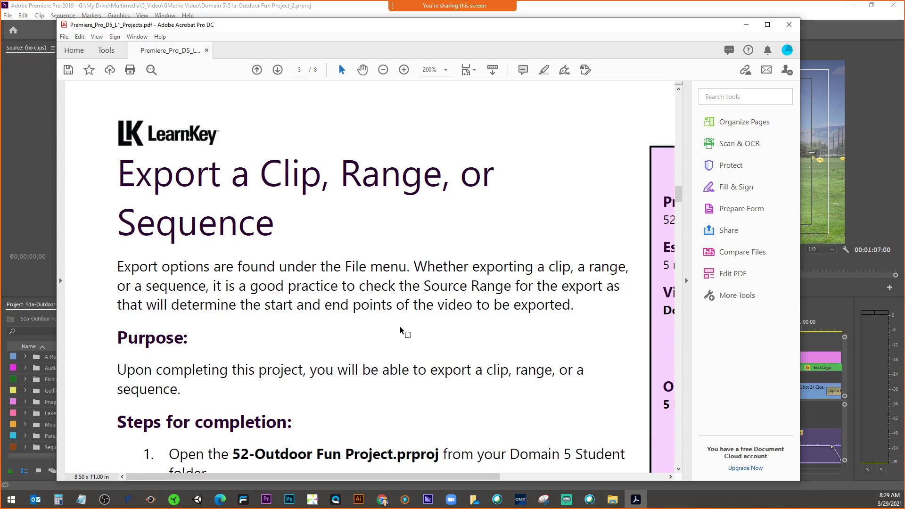
scroll(413, 307, down, 1)
scroll(413, 307, down, 1)
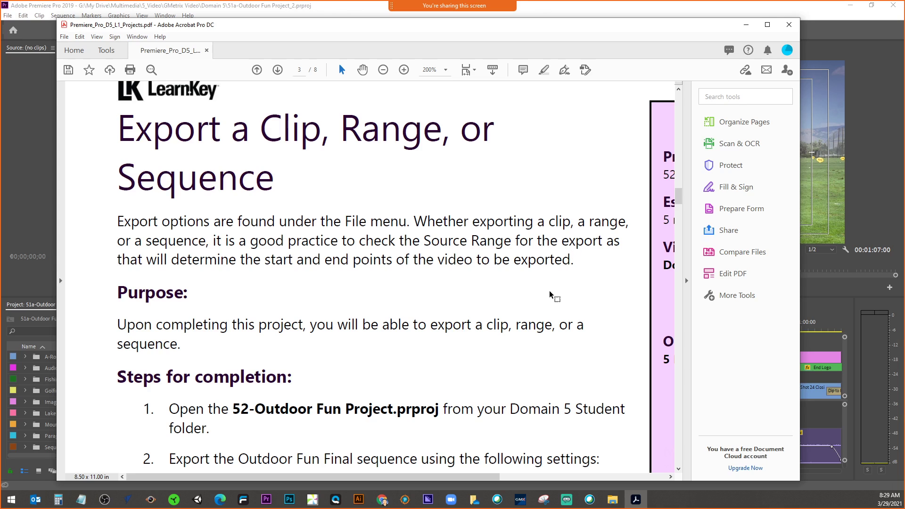
scroll(551, 295, down, 5)
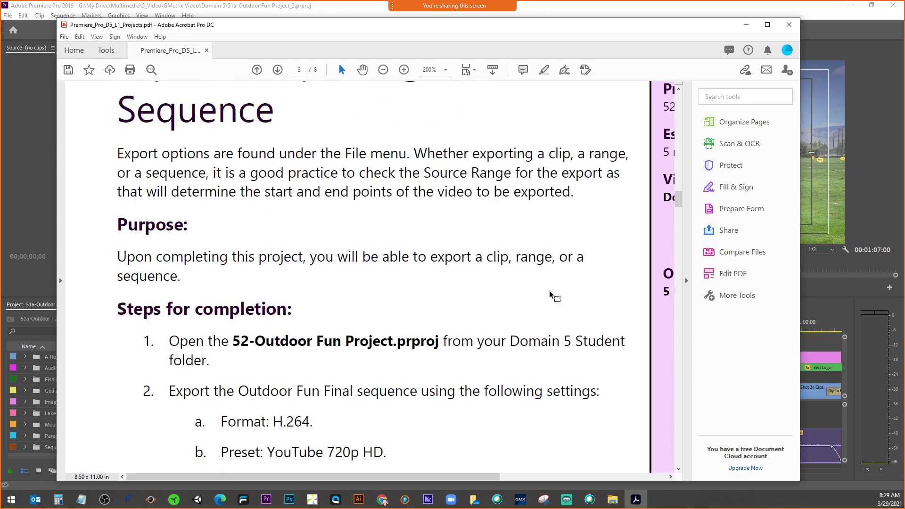
scroll(551, 295, up, 1)
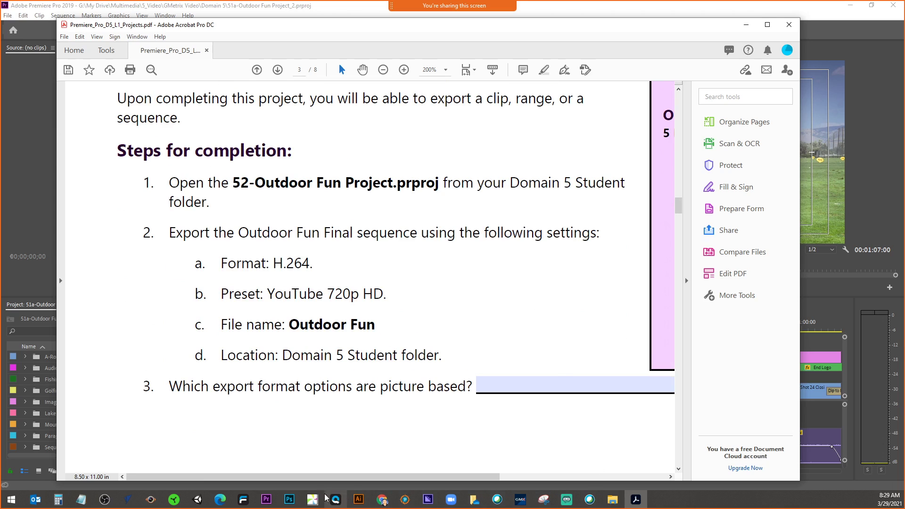
- Switch to Premiere Pro, move the playhead to 00:00:08:21, and open the media export settings for the Outdoor Fun Final sequence
click(267, 499)
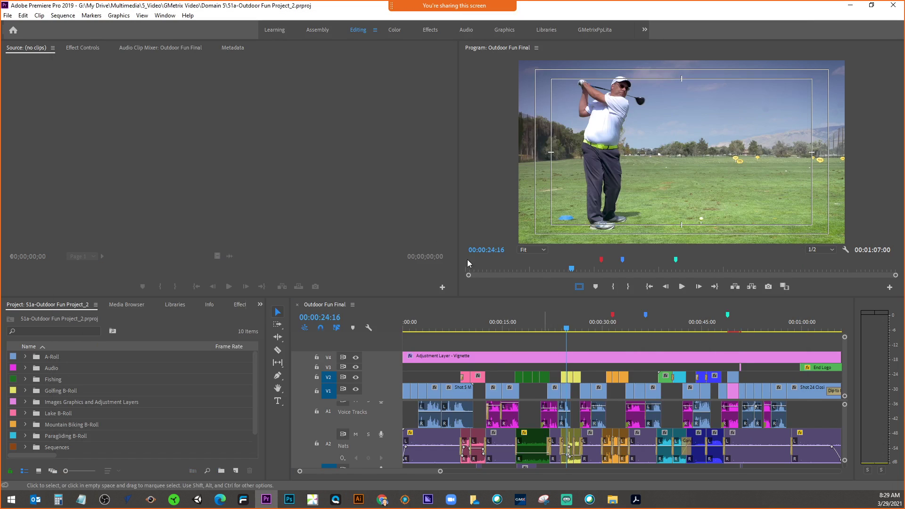
click(8, 16)
click(19, 124)
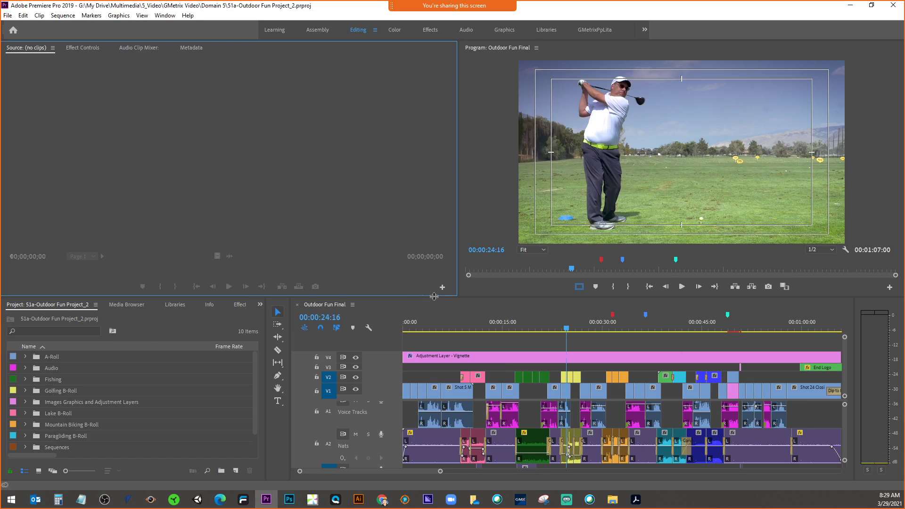
click(462, 322)
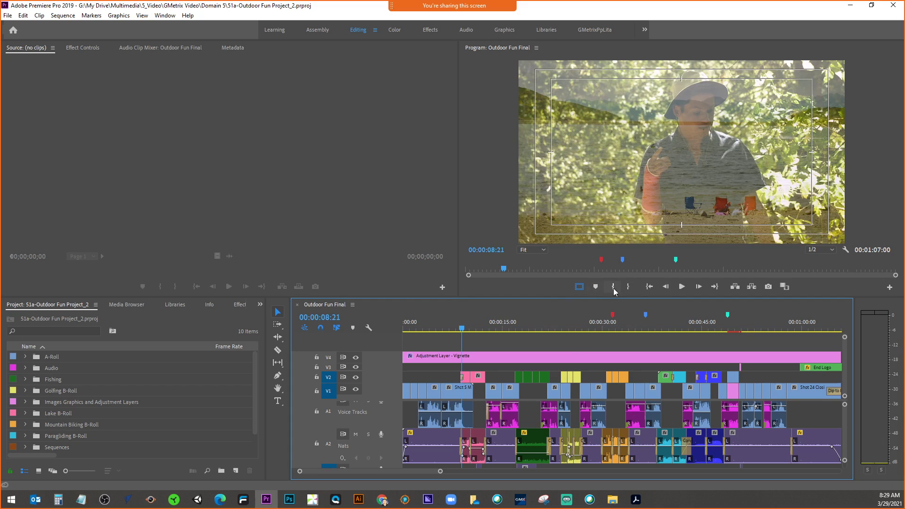
click(8, 15)
mouse_move(36, 290)
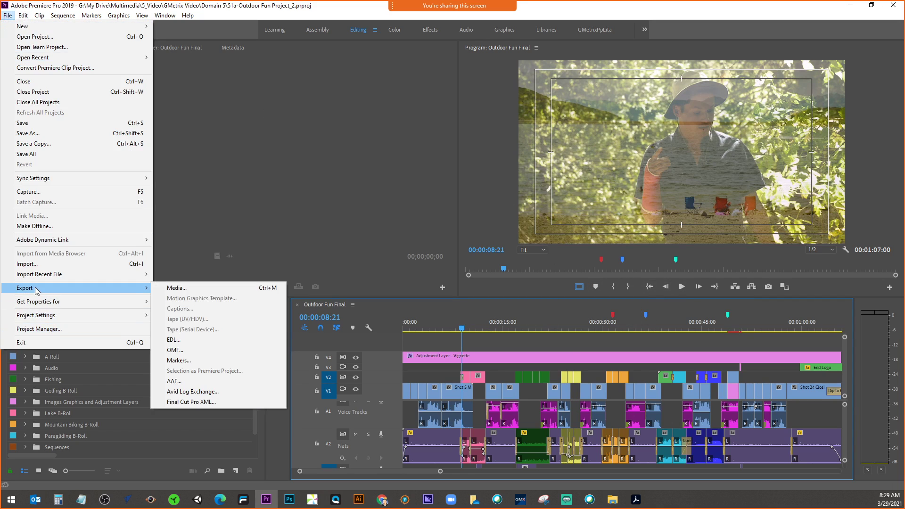
click(191, 290)
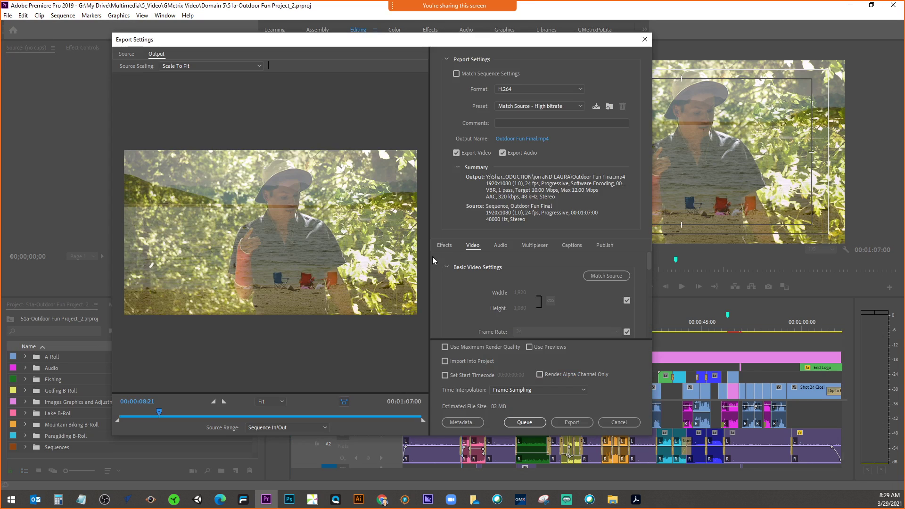
- Set the export source range to Entire Sequence, and trim its start and end to a custom range of about 00:00:44:14
click(281, 428)
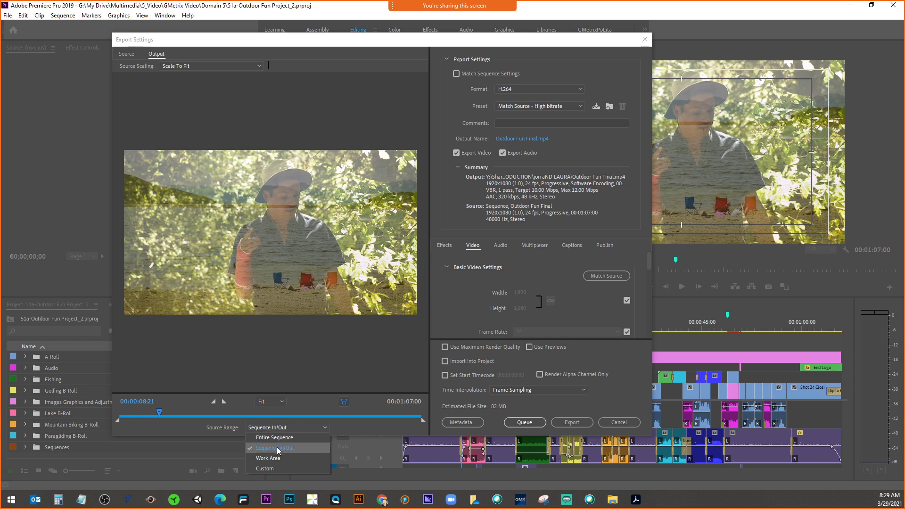
click(278, 437)
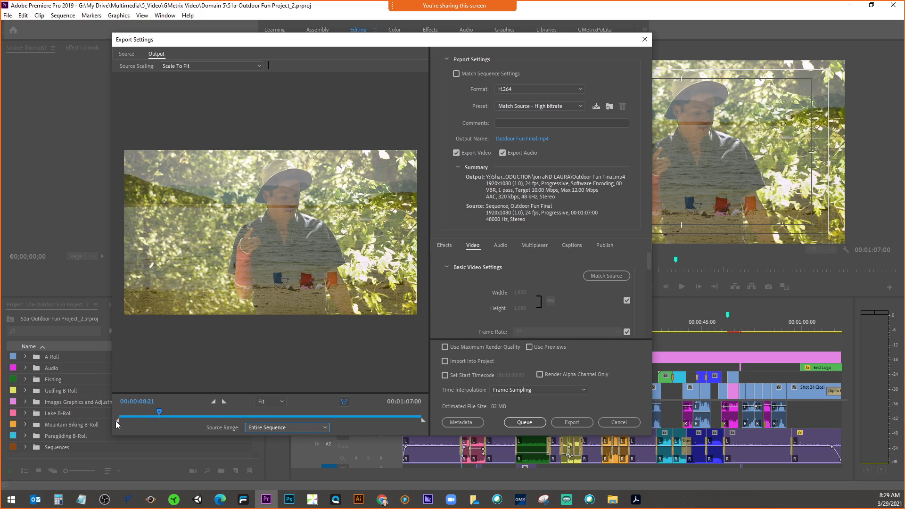
drag(117, 421, 198, 413)
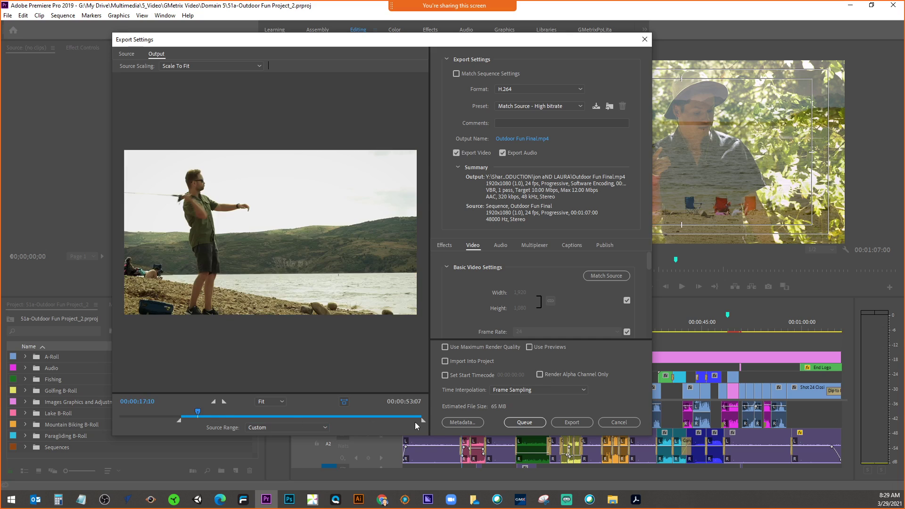
drag(423, 421, 318, 420)
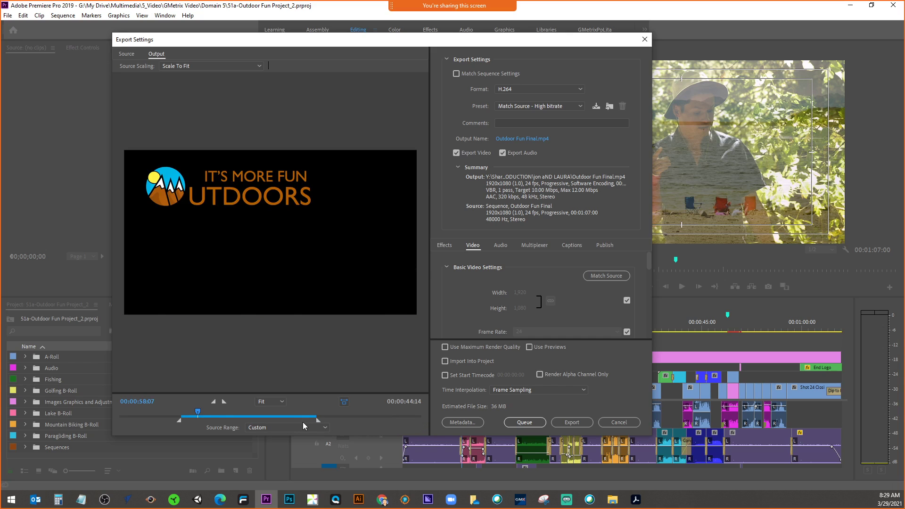
- Change the source range to Work Area and trim its start to a custom range of about 00:00:58:14
click(295, 430)
click(289, 454)
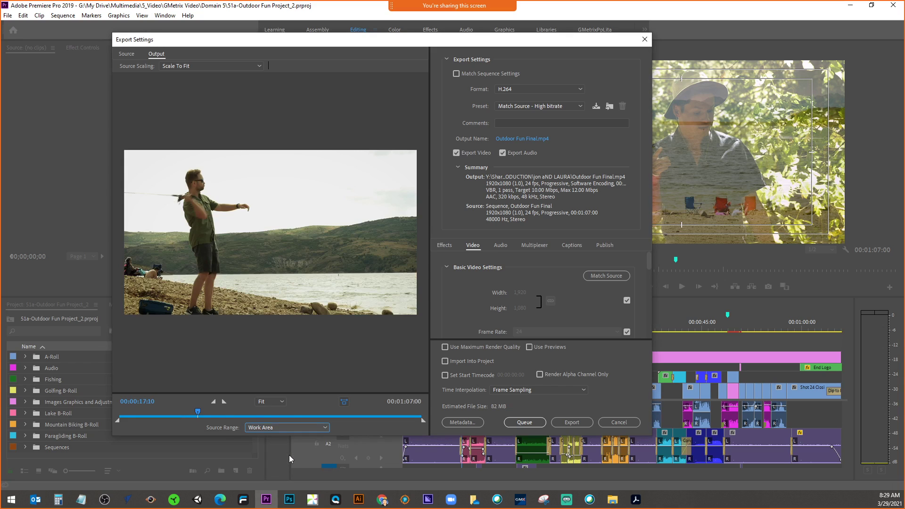
drag(117, 420, 154, 419)
click(258, 428)
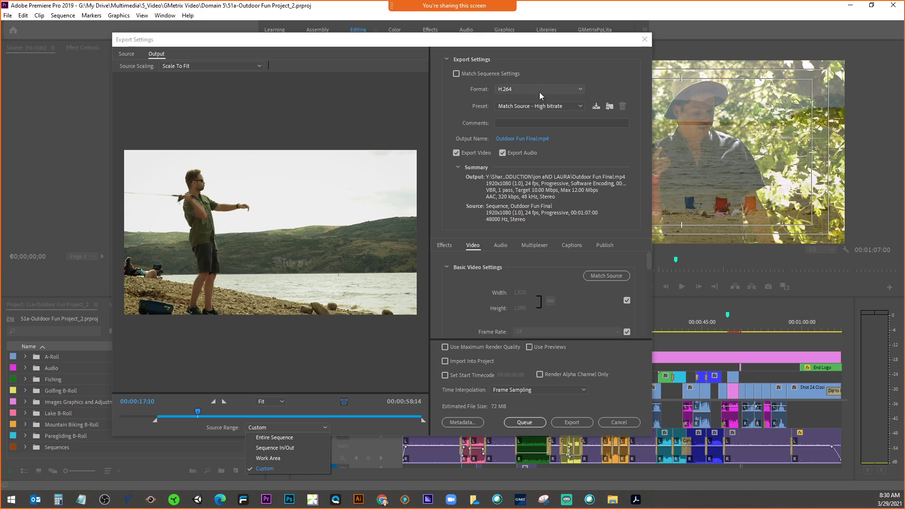
- Look through the H.264 presets and the export format options for picture-based formats, and cancel the export
click(565, 106)
click(565, 106)
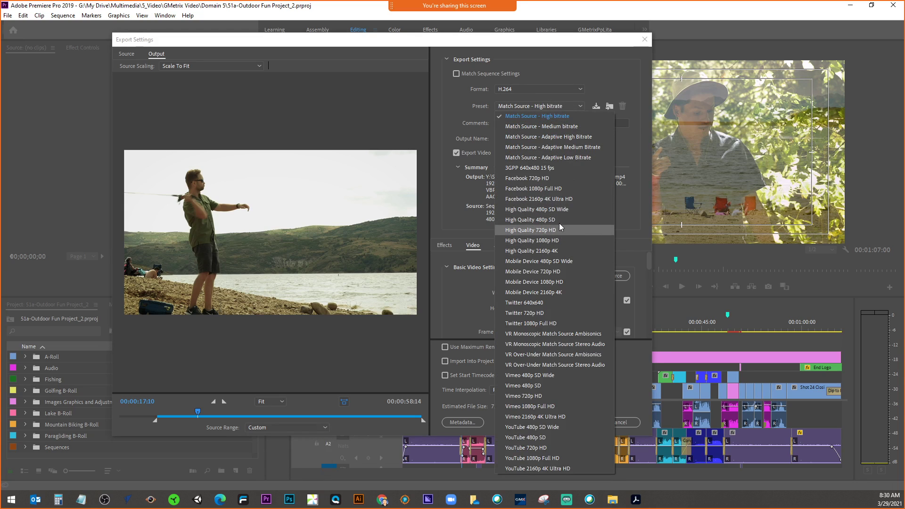
click(457, 298)
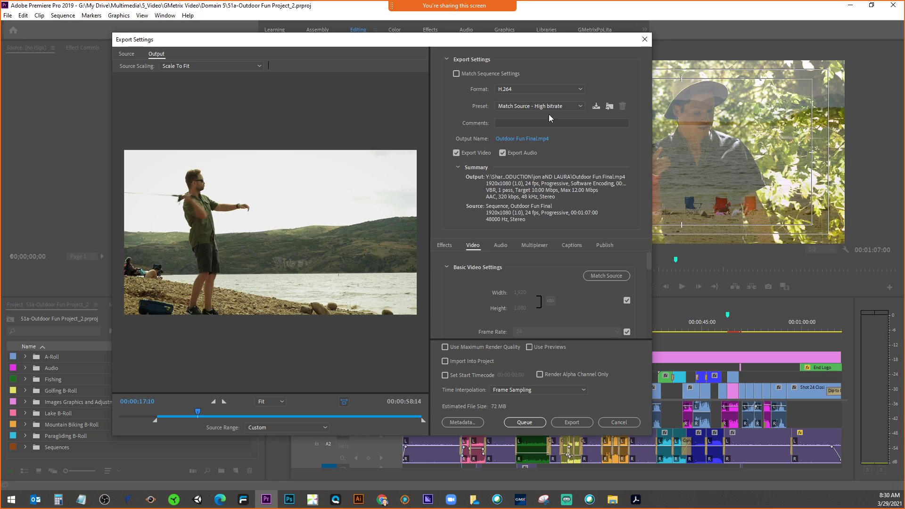
click(533, 90)
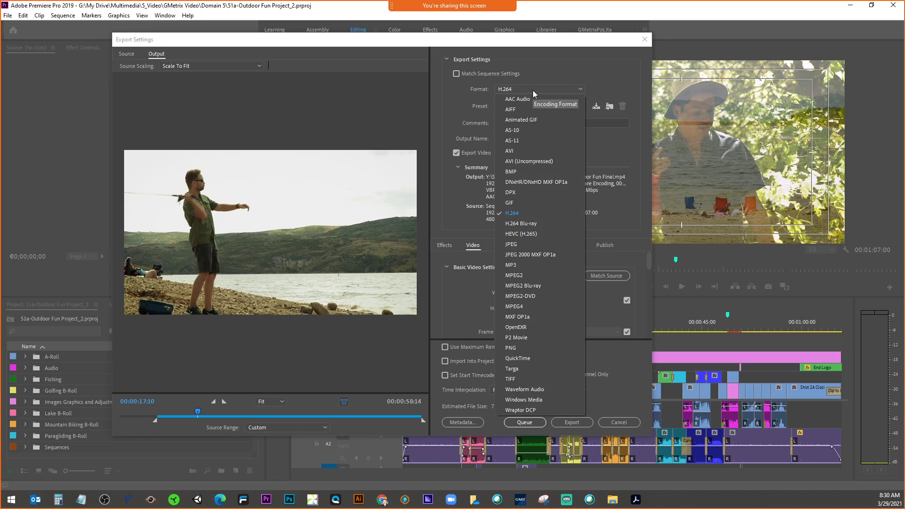
click(533, 89)
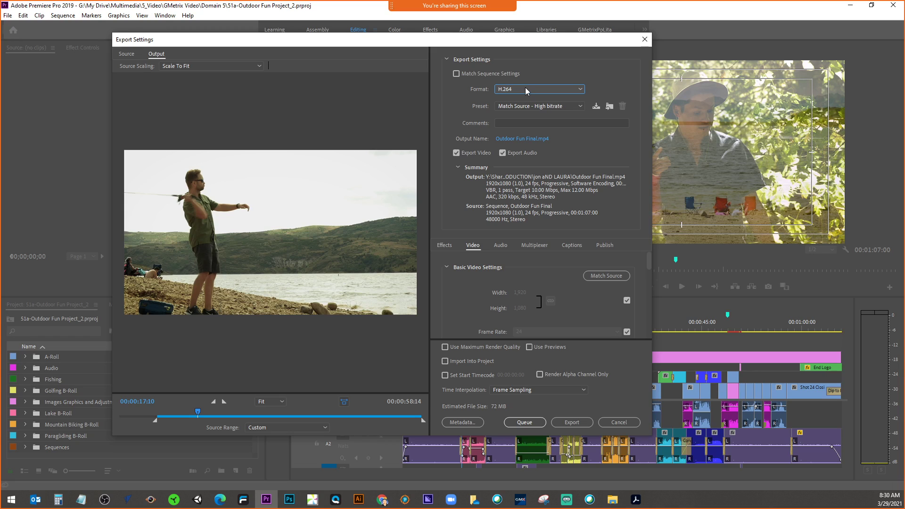
click(526, 87)
click(526, 87)
click(526, 91)
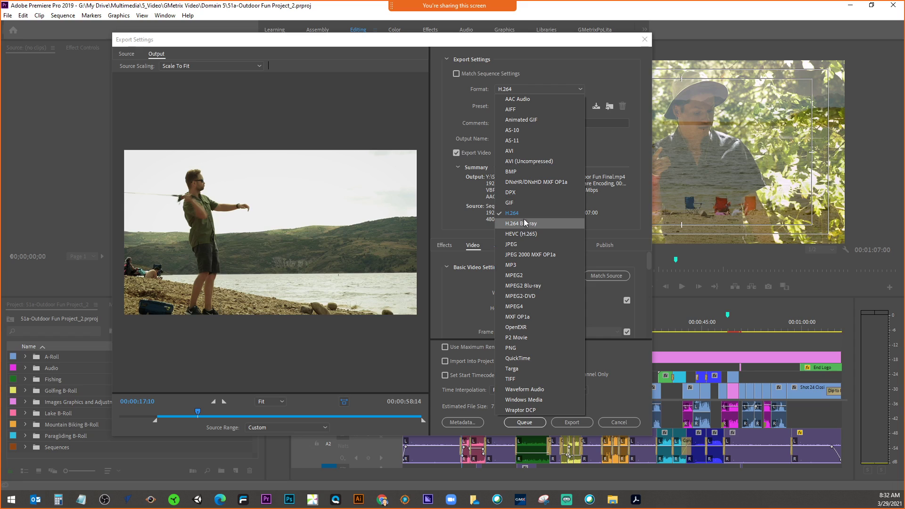
click(527, 276)
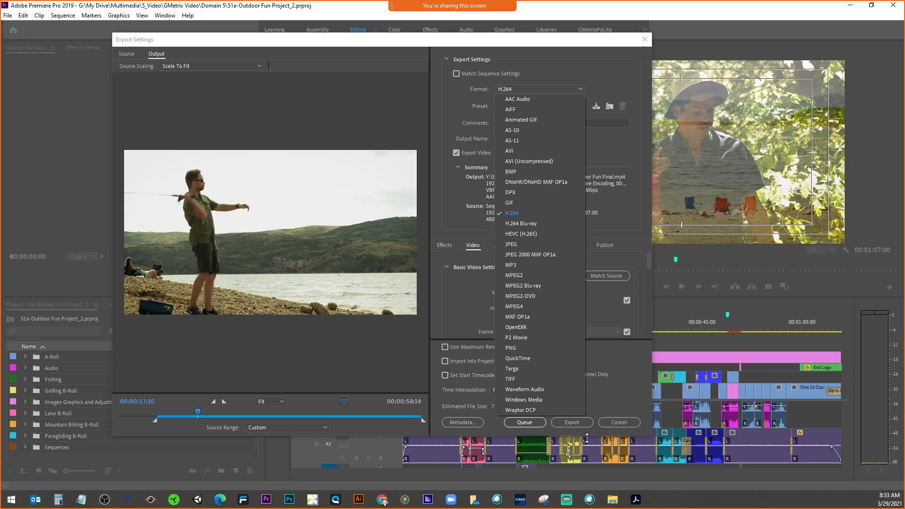
click(618, 423)
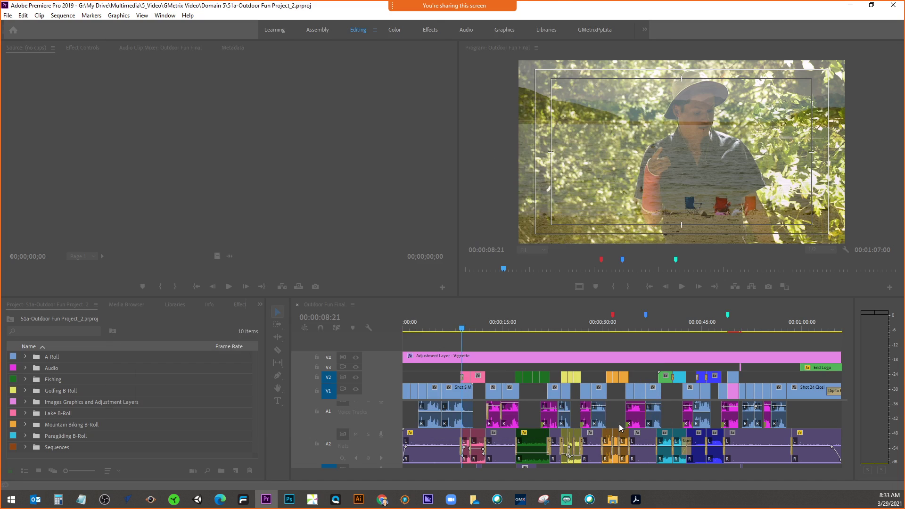
- Return to the Acrobat worksheet and answer question 3 on picture-based export formats with "PNG, GIF, JPEG and BMP"
click(636, 499)
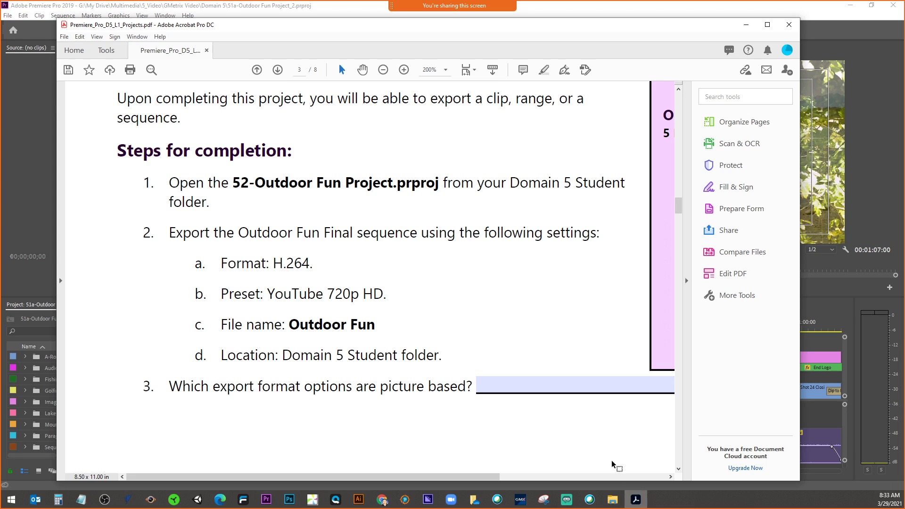
click(515, 386)
text(PNG,)
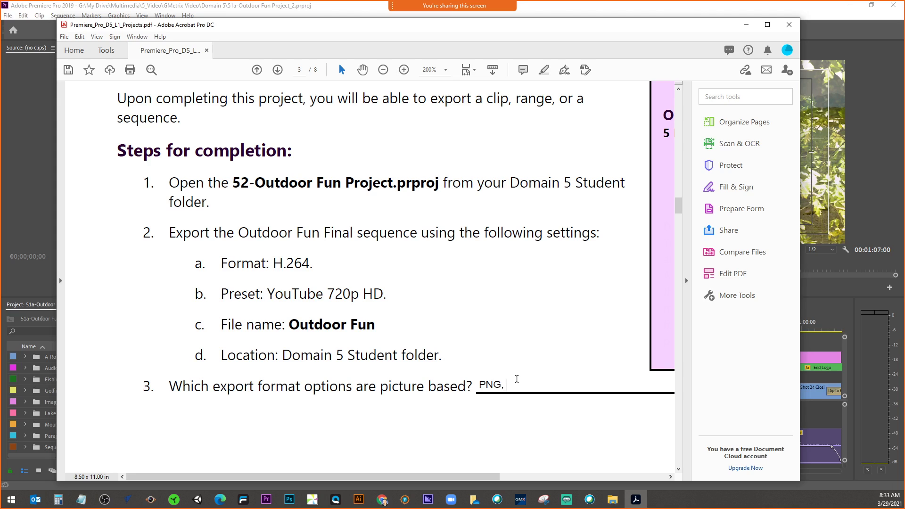
text( GIF, JPEG and BMP)
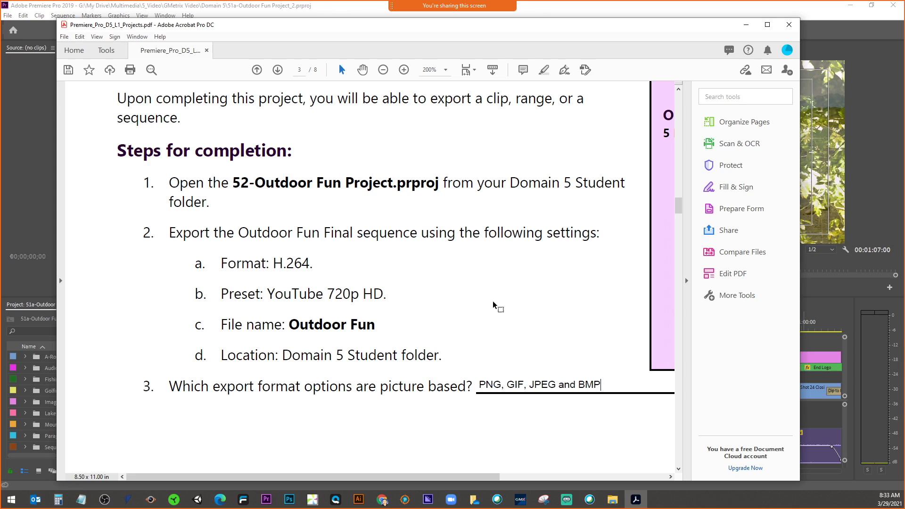
- In the worksheet's Export Settings project, answer question 4 on where the Timecode and Name Overlay options are turned on with "Effects Tab"
scroll(662, 317, down, 10)
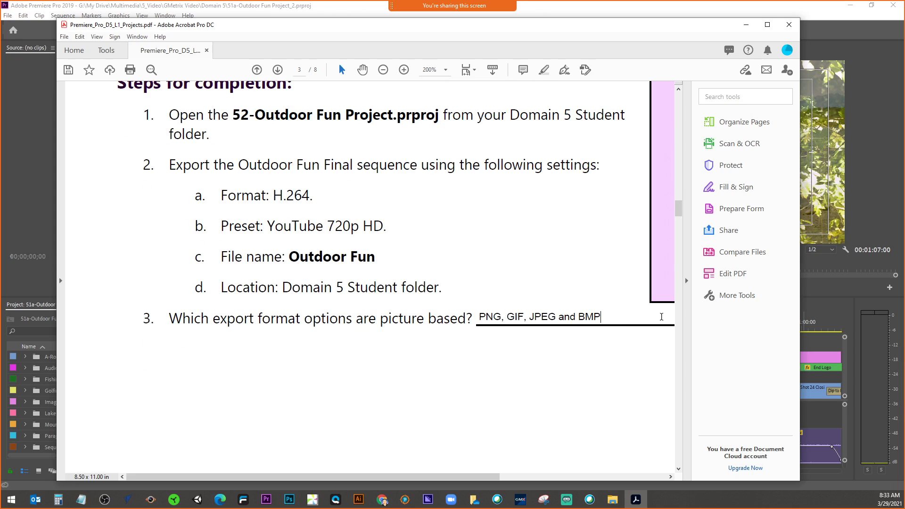
scroll(662, 320, down, 12)
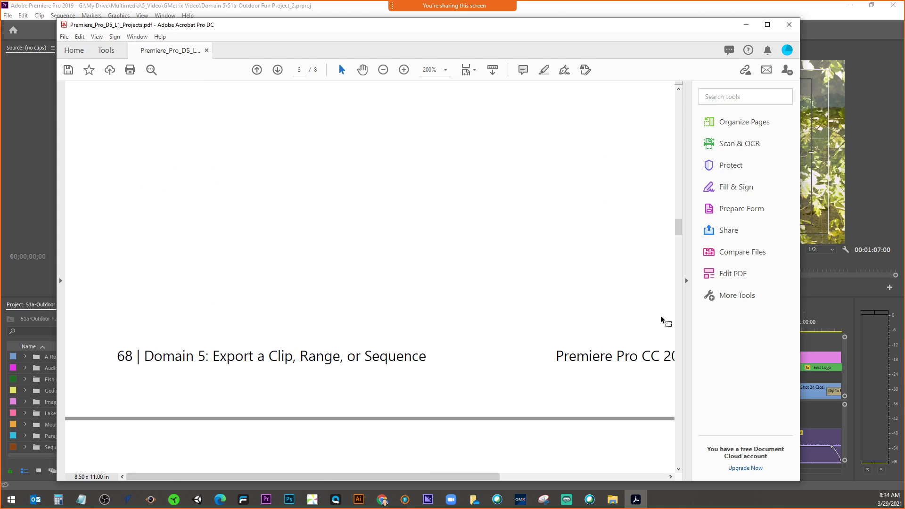
scroll(662, 319, down, 2)
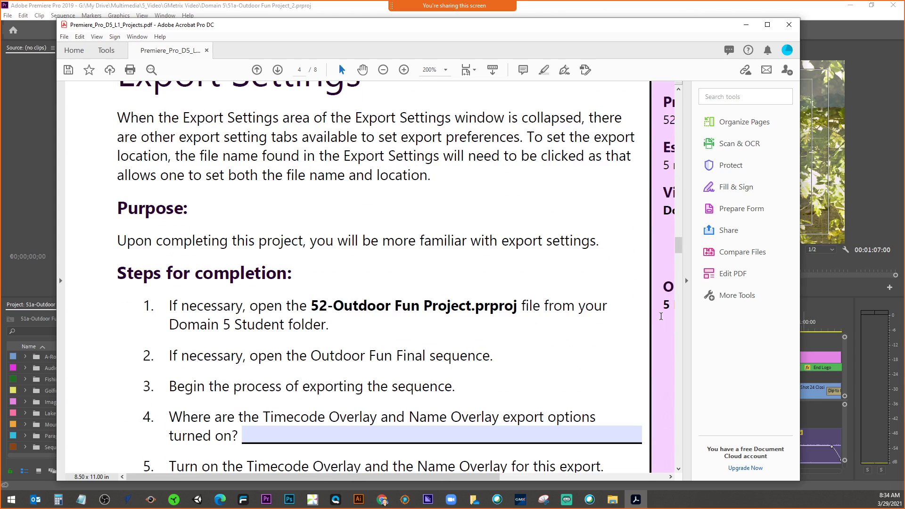
scroll(661, 318, up, 2)
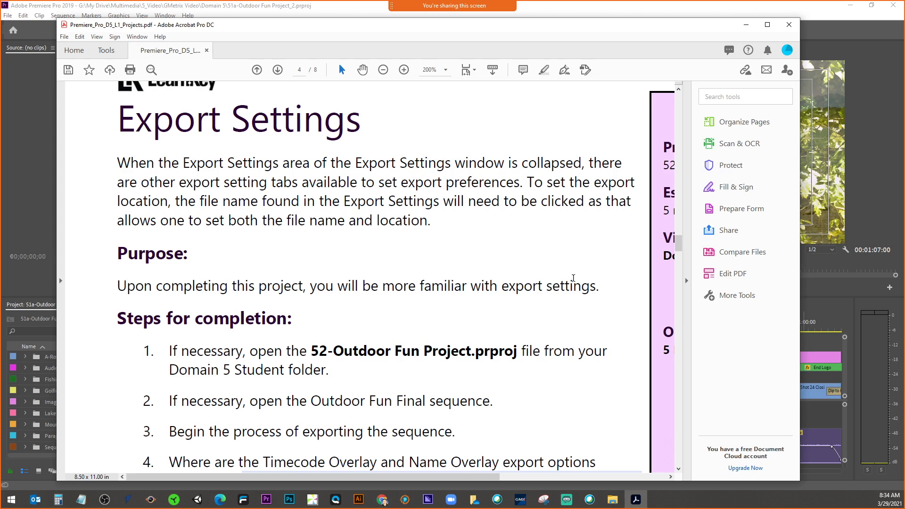
scroll(573, 278, down, 3)
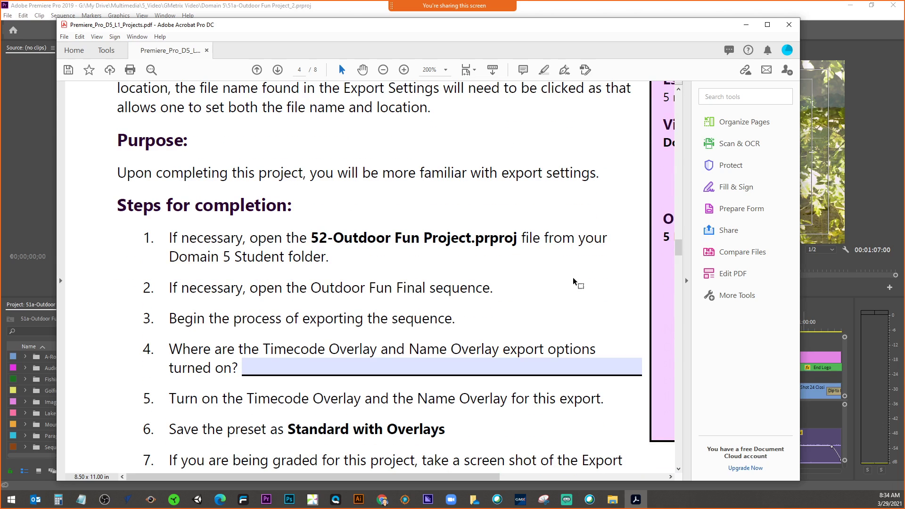
scroll(572, 281, down, 1)
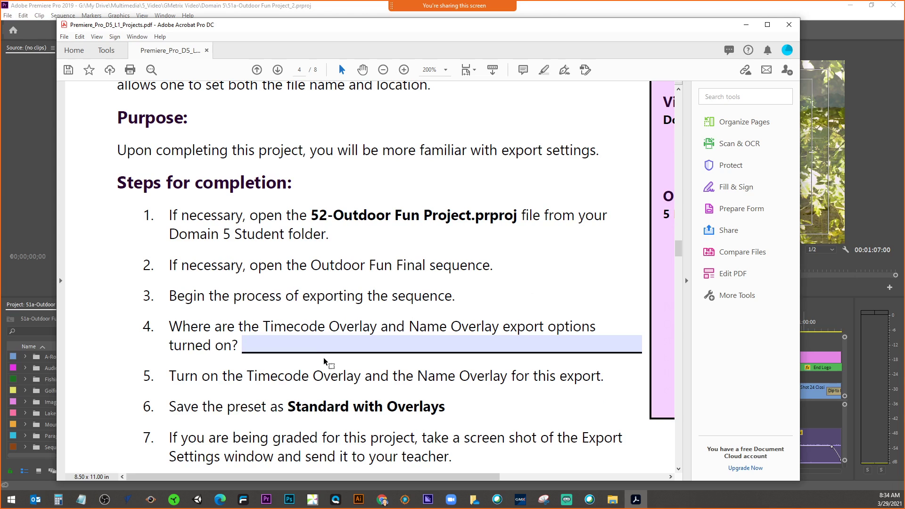
click(315, 343)
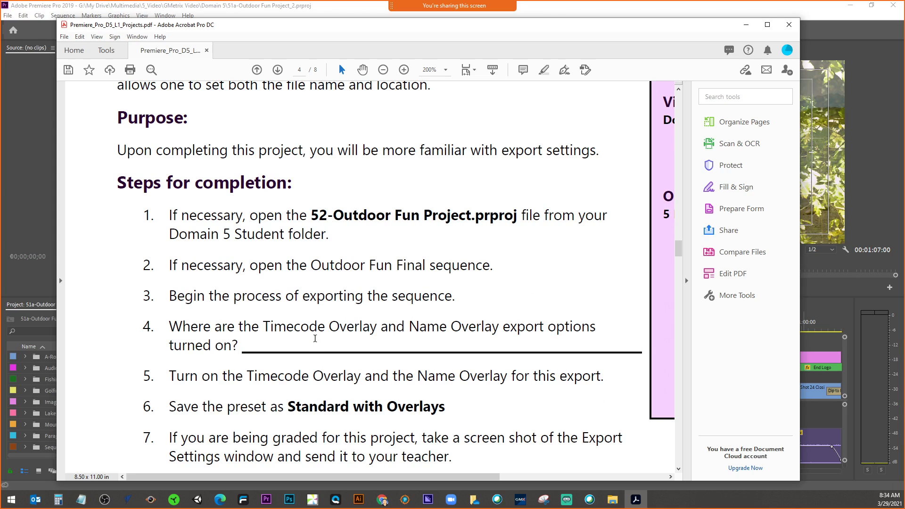
scroll(316, 341, down, 2)
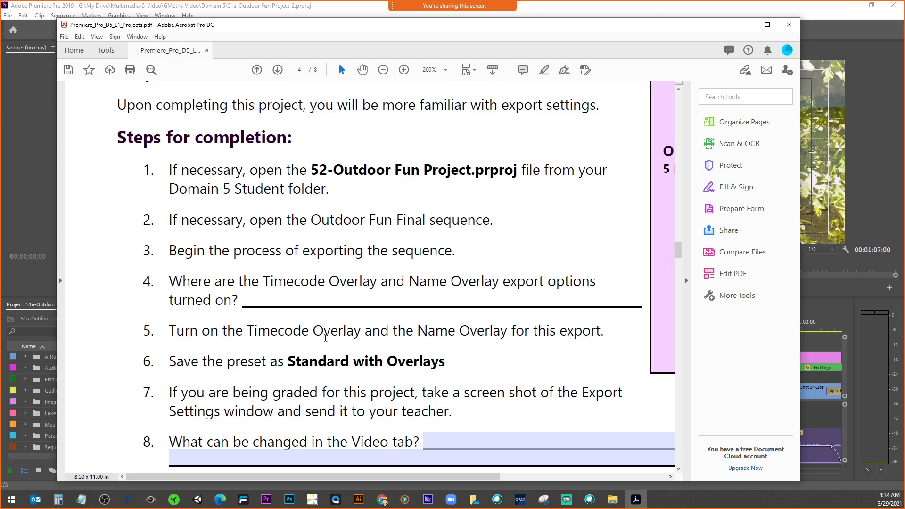
text(Effects Tab)
- Move the worksheet aside, switch to Premiere Pro's Effects workspace, and examine the effect controls of the Adjustment Layer - Vignette clip on V4
drag(585, 30, 114, 31)
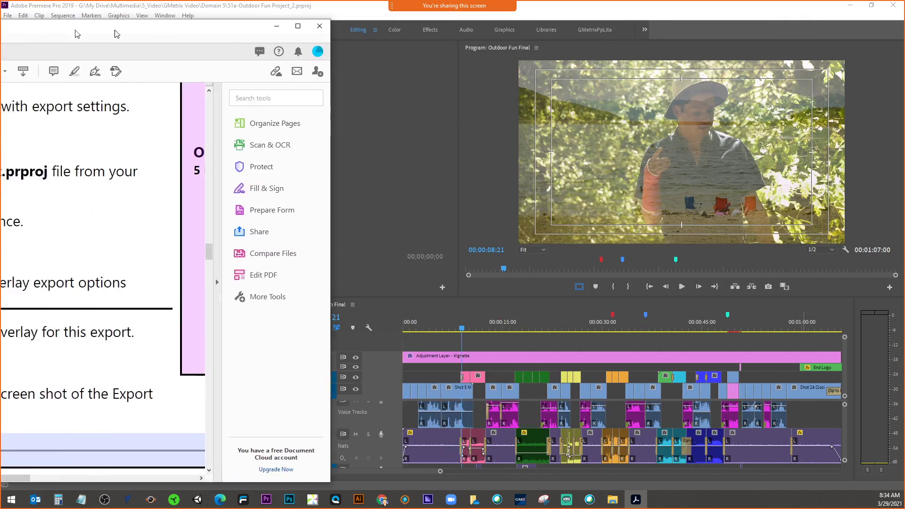
key(alt+Tab)
click(14, 20)
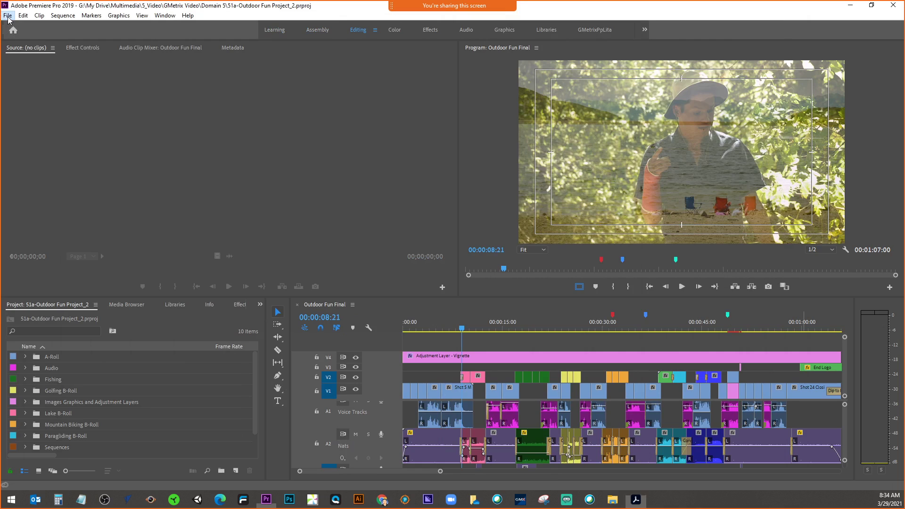
click(426, 30)
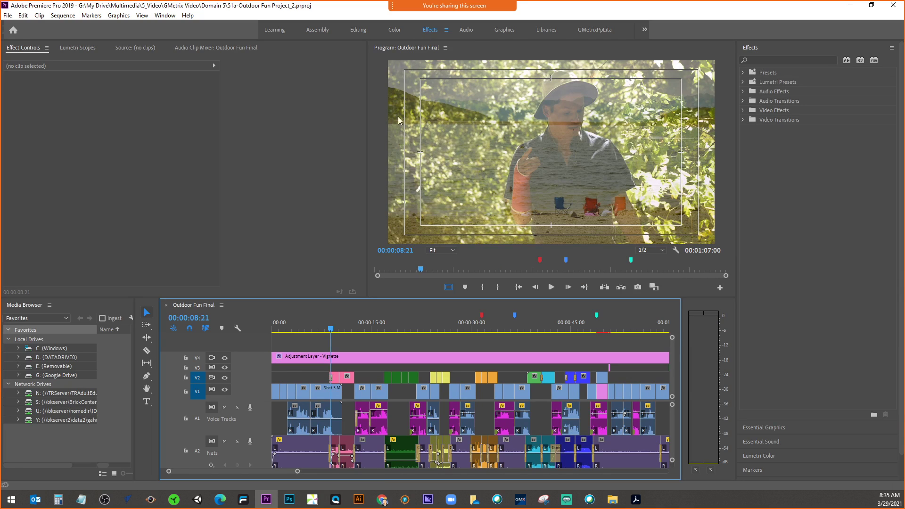
click(315, 362)
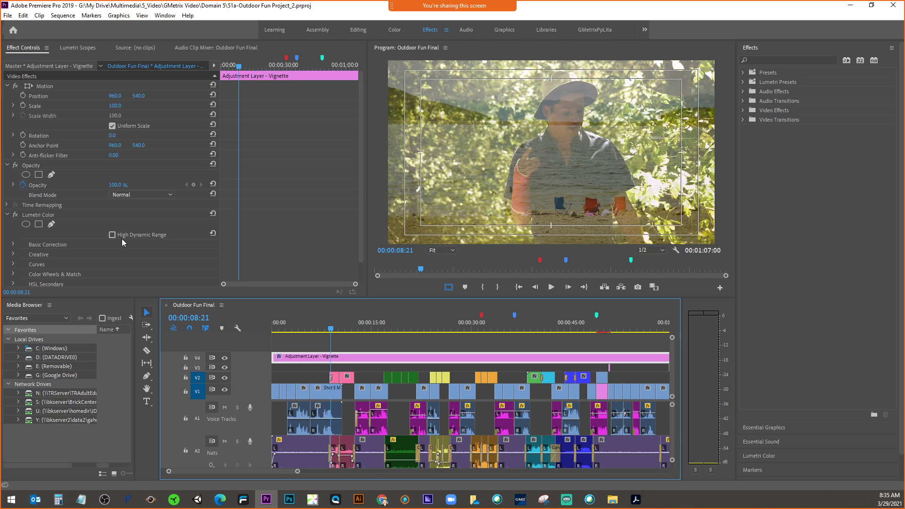
scroll(122, 239, down, 1)
scroll(123, 239, up, 1)
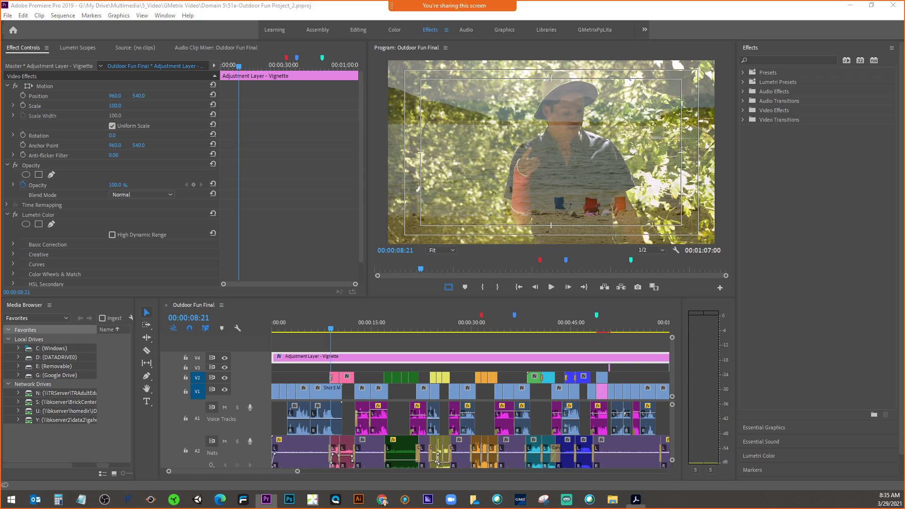
click(8, 16)
click(29, 287)
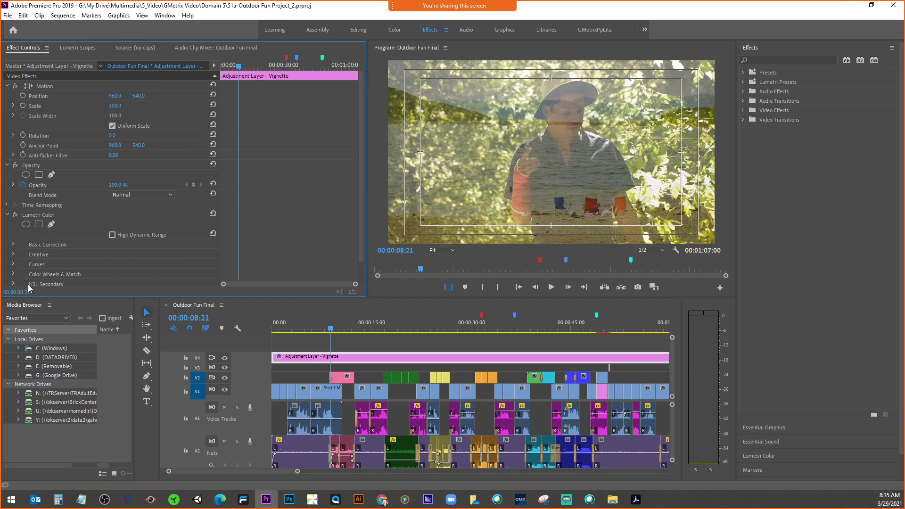
click(7, 15)
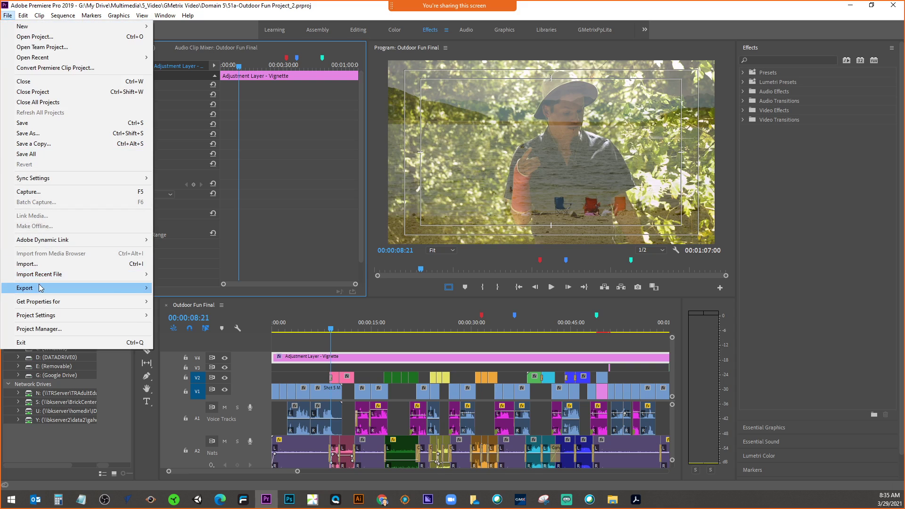
mouse_move(41, 288)
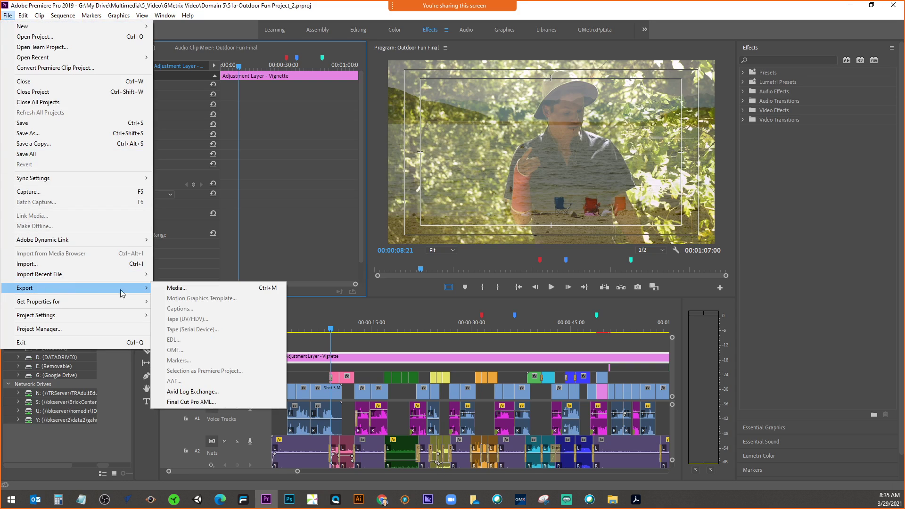
click(186, 289)
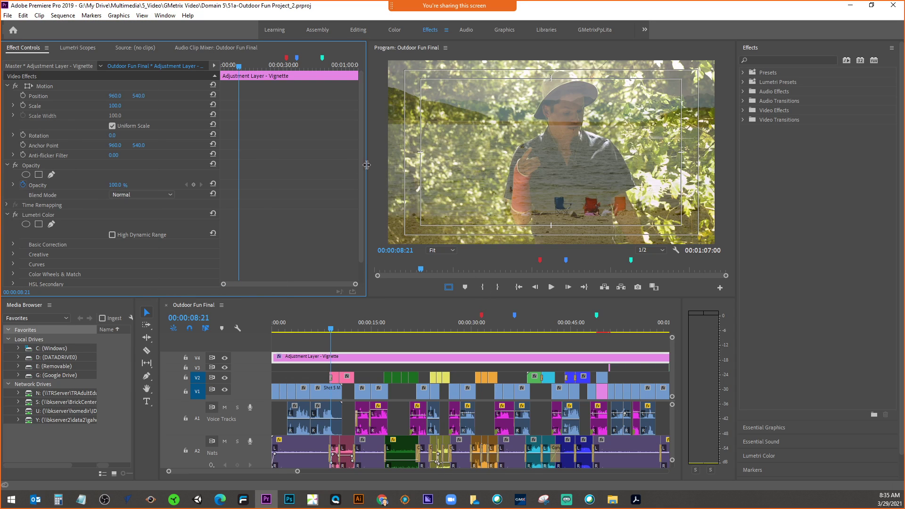
- Move the playhead to 00:00:05:23 and open the media export settings for the Outdoor Fun Final sequence
drag(326, 319, 312, 323)
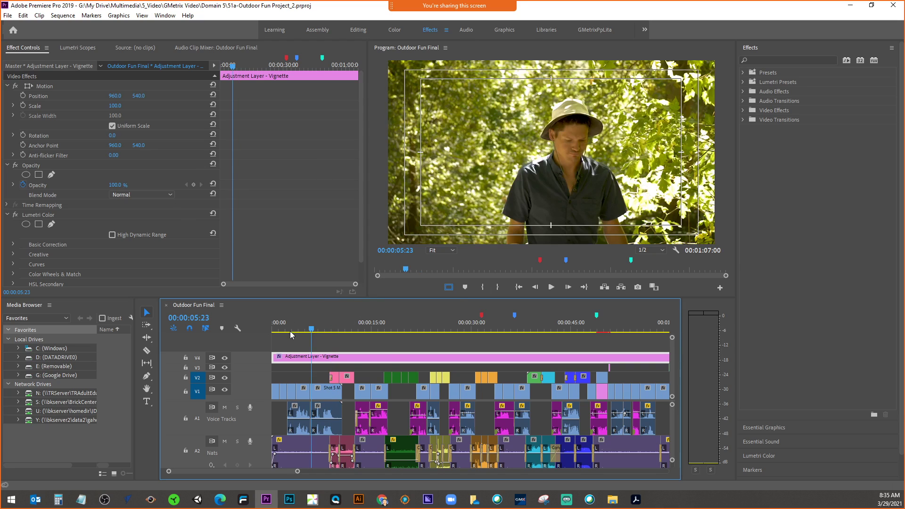
click(7, 15)
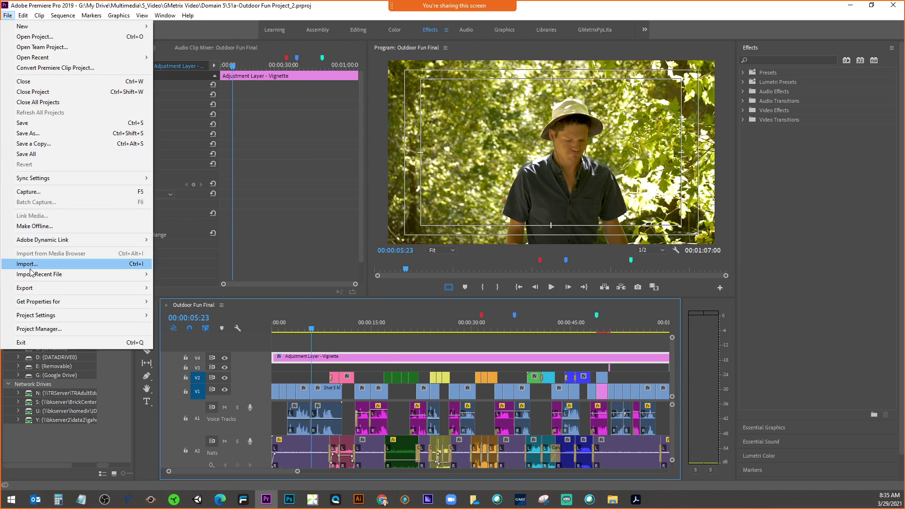
mouse_move(33, 288)
click(177, 287)
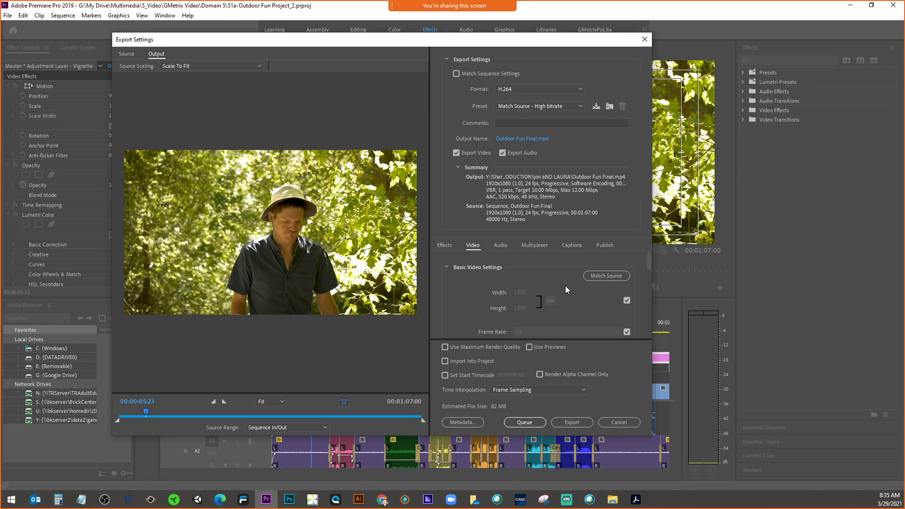
- Look through the export's effects options, including Image Overlay, and turn on the Timecode Overlay
click(444, 245)
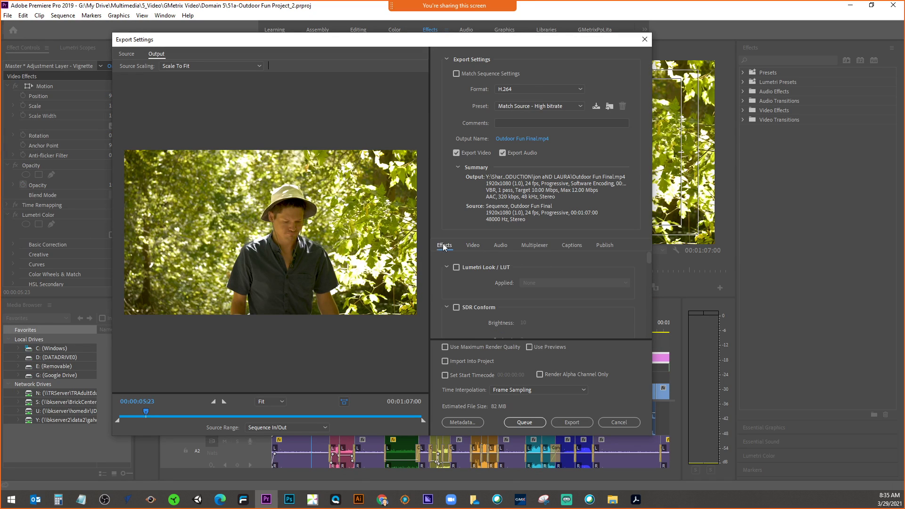
scroll(543, 319, down, 5)
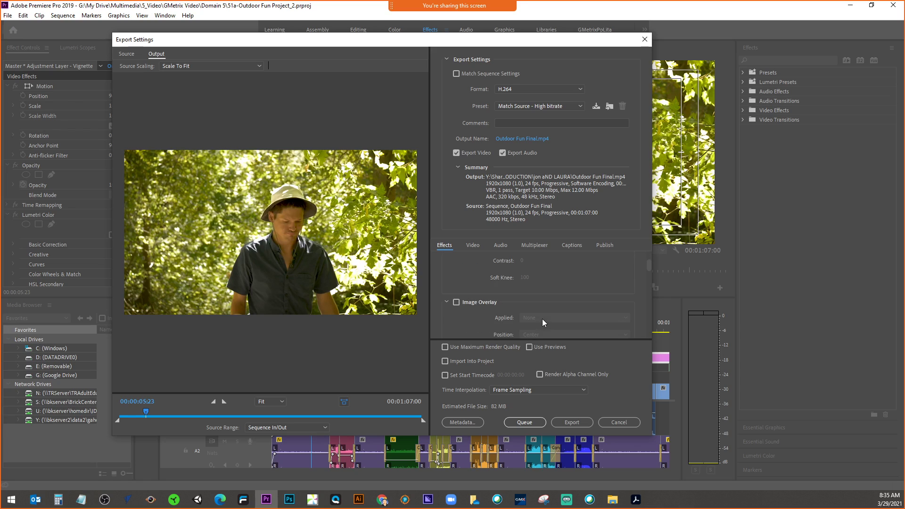
scroll(542, 318, up, 2)
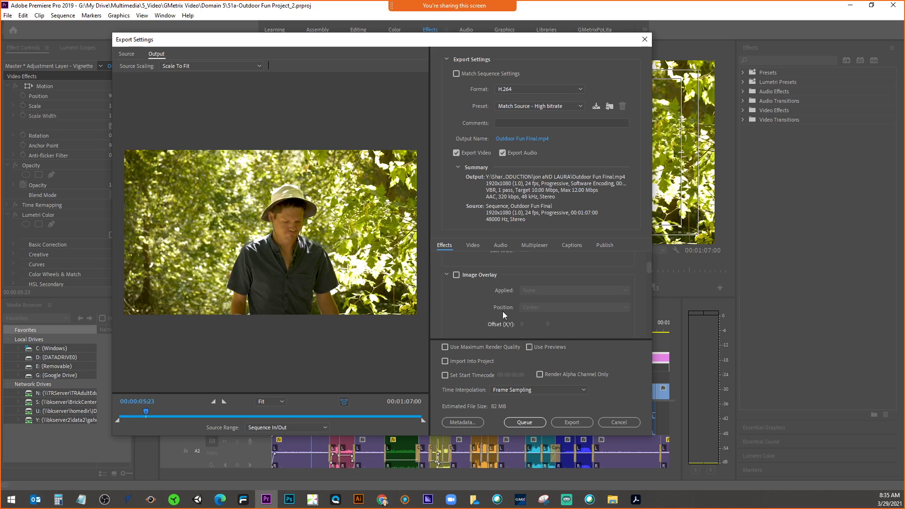
click(456, 275)
click(456, 275)
scroll(528, 307, up, 3)
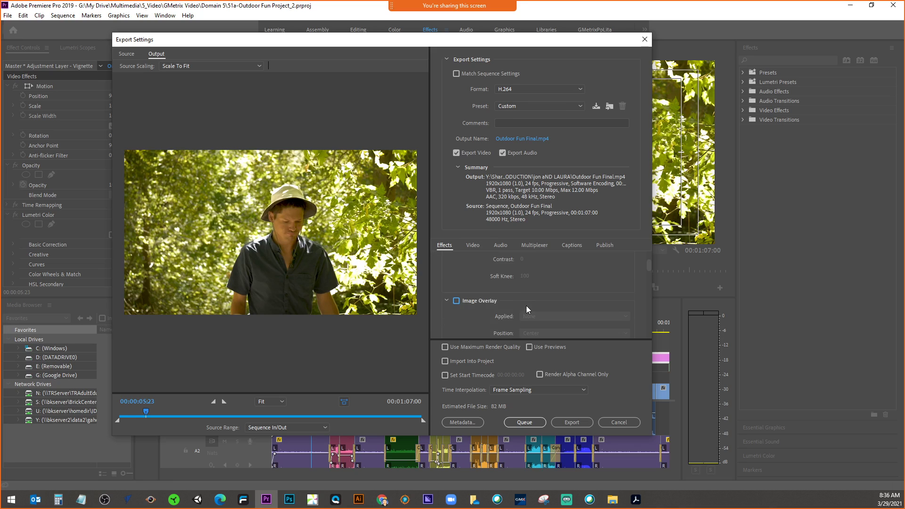
scroll(527, 306, down, 4)
scroll(528, 307, down, 3)
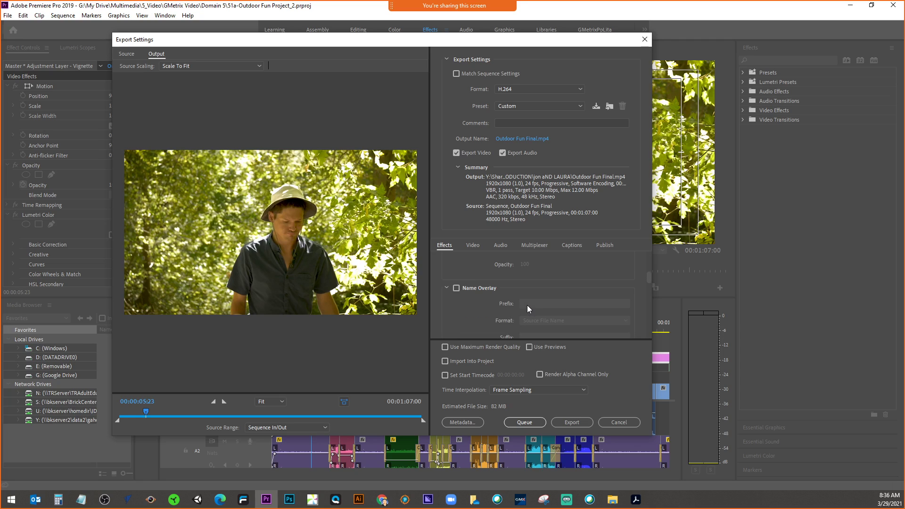
scroll(527, 305, down, 1)
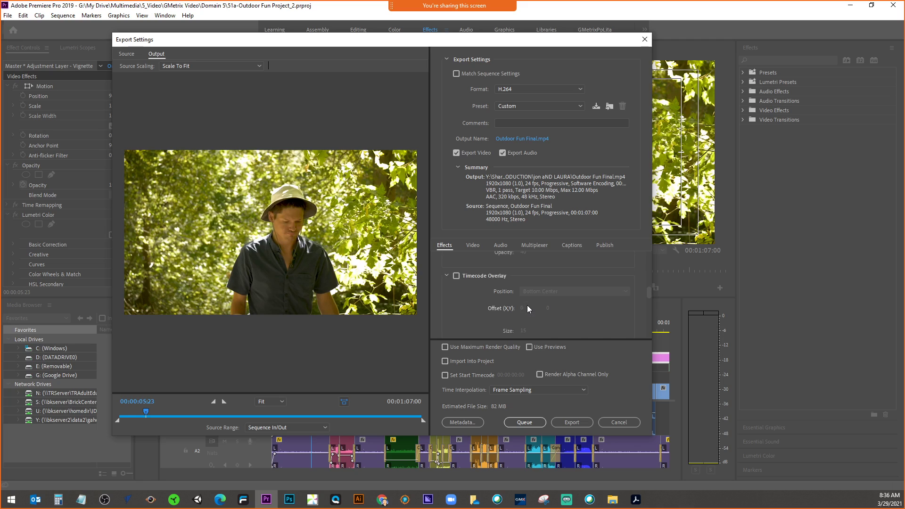
click(457, 276)
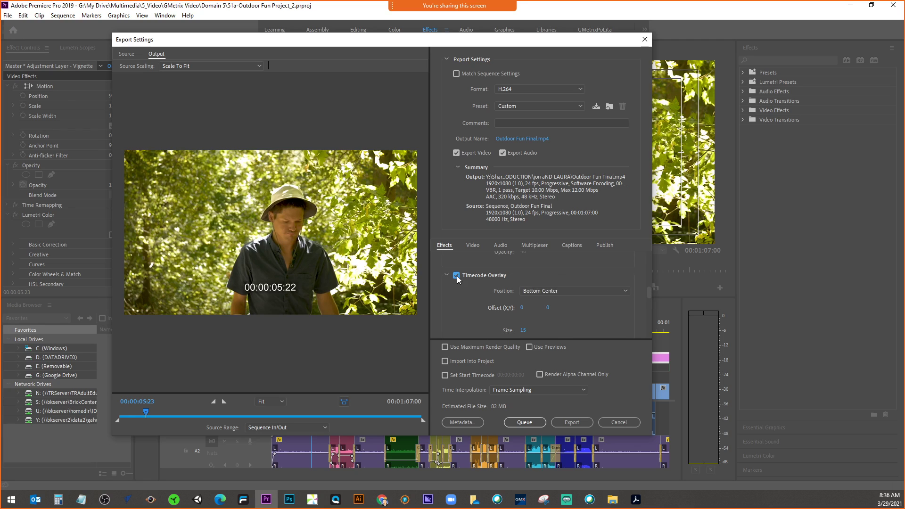
- Turn on the Name Overlay in the export's effects options
scroll(457, 276, down, 3)
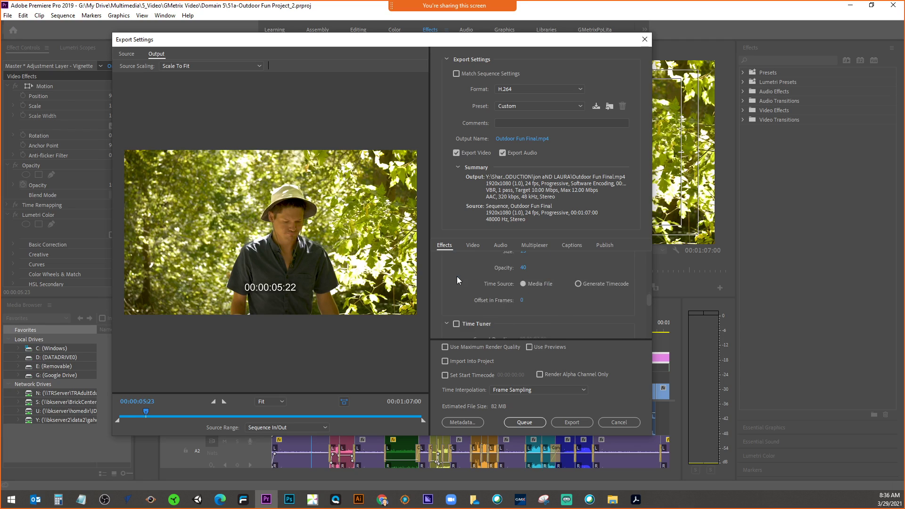
scroll(457, 276, down, 10)
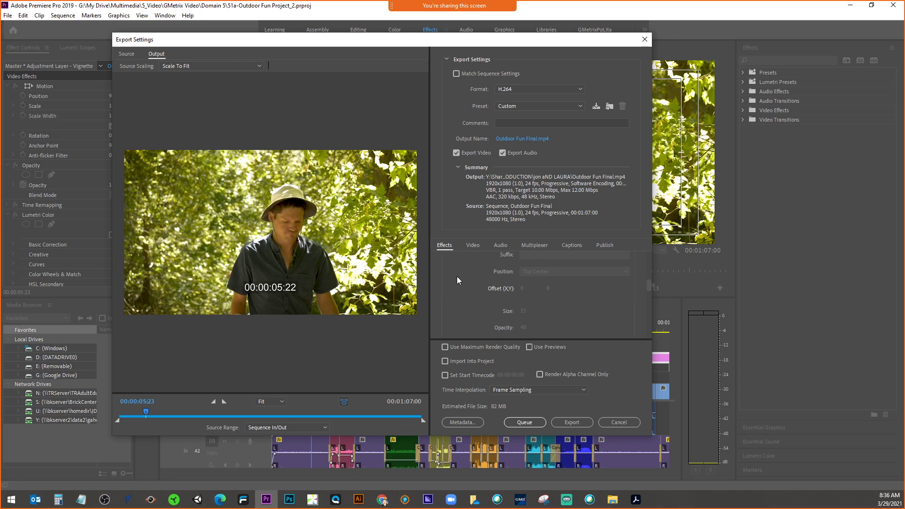
scroll(457, 276, up, 3)
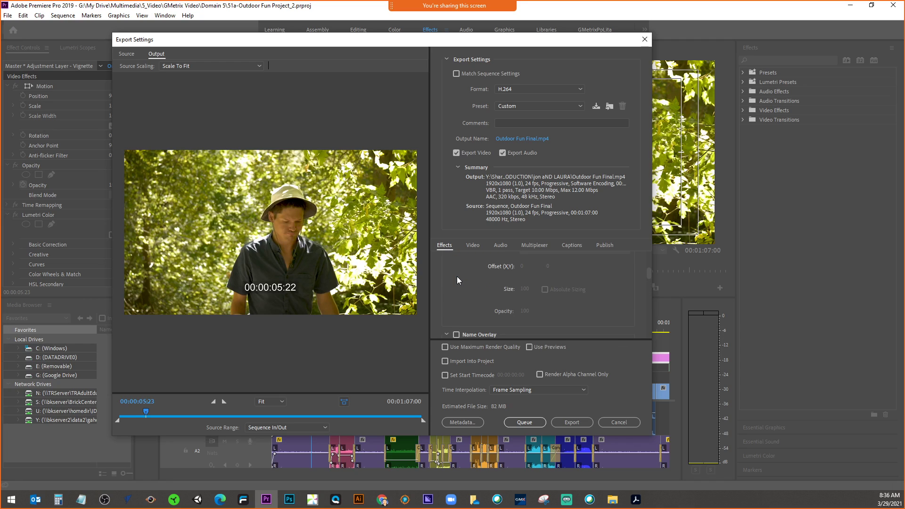
scroll(457, 276, up, 4)
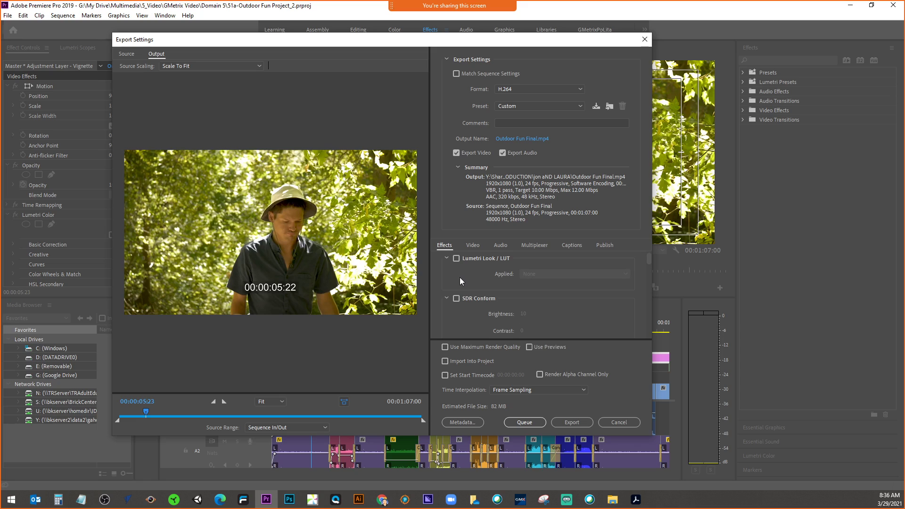
scroll(461, 279, up, 1)
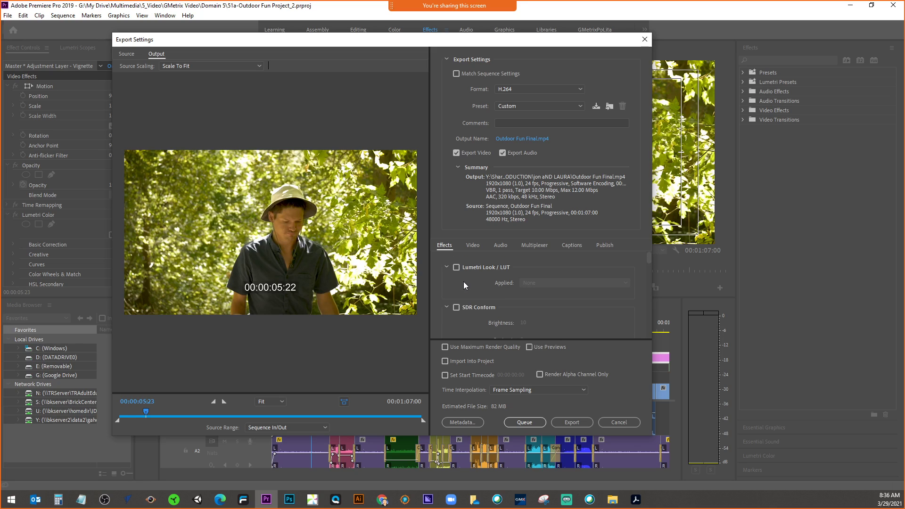
scroll(463, 281, down, 3)
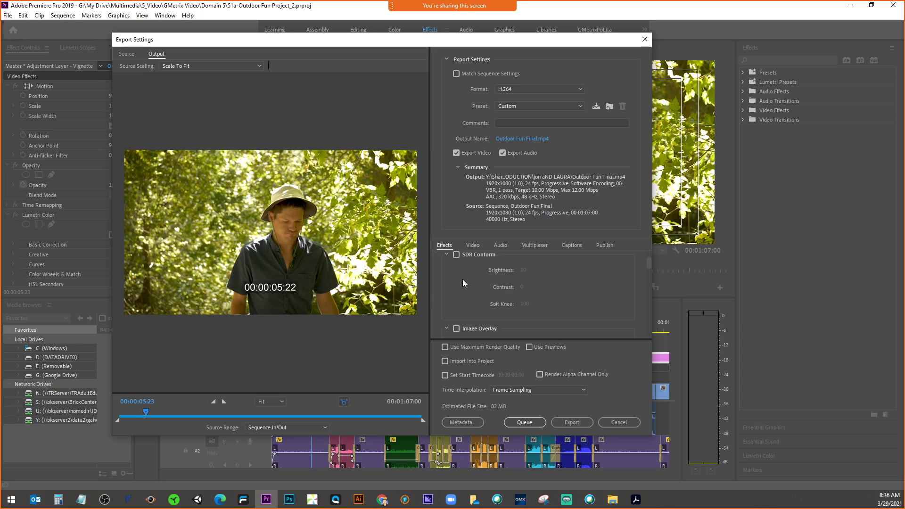
scroll(463, 279, down, 3)
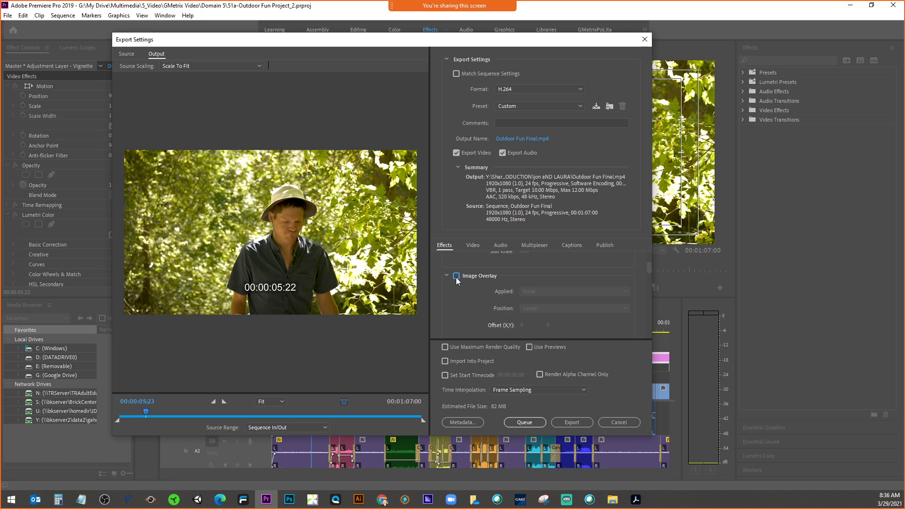
scroll(457, 278, down, 10)
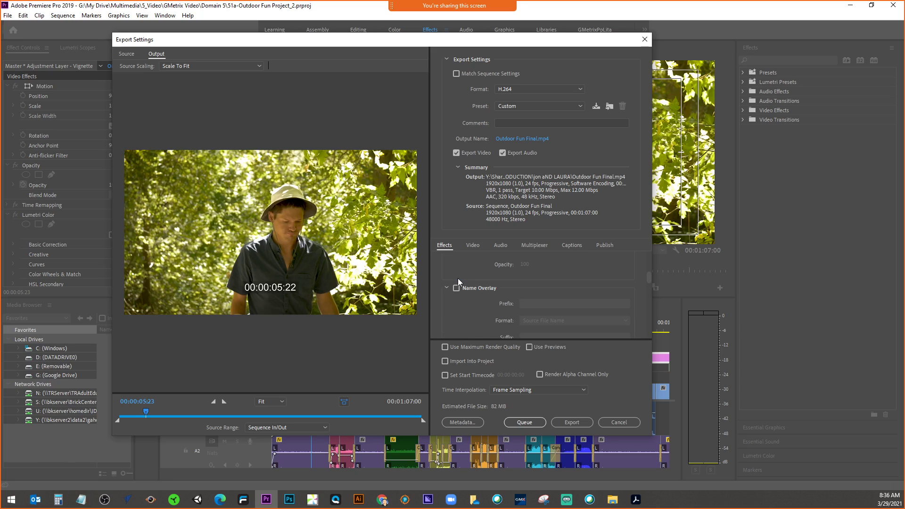
scroll(457, 283, down, 1)
click(457, 262)
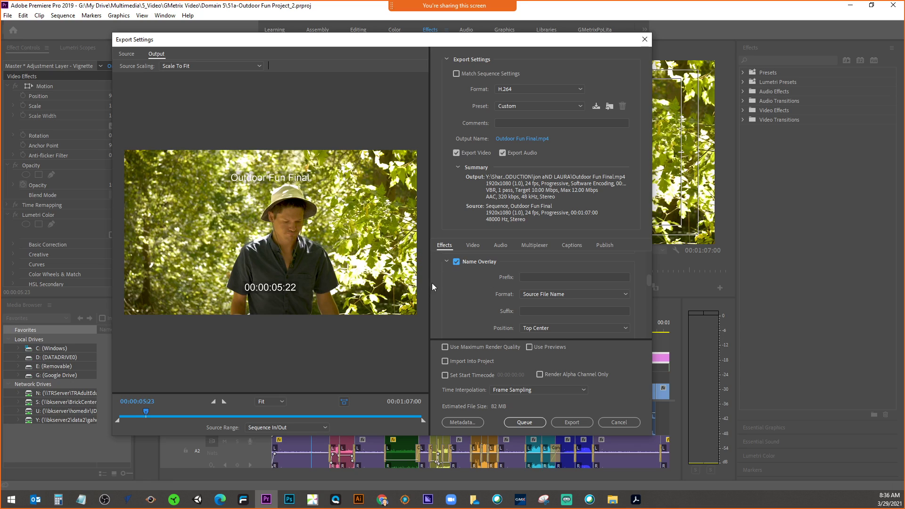
- Turn off the export's Name Overlay and Timecode Overlay
click(457, 261)
scroll(466, 293, down, 5)
click(457, 302)
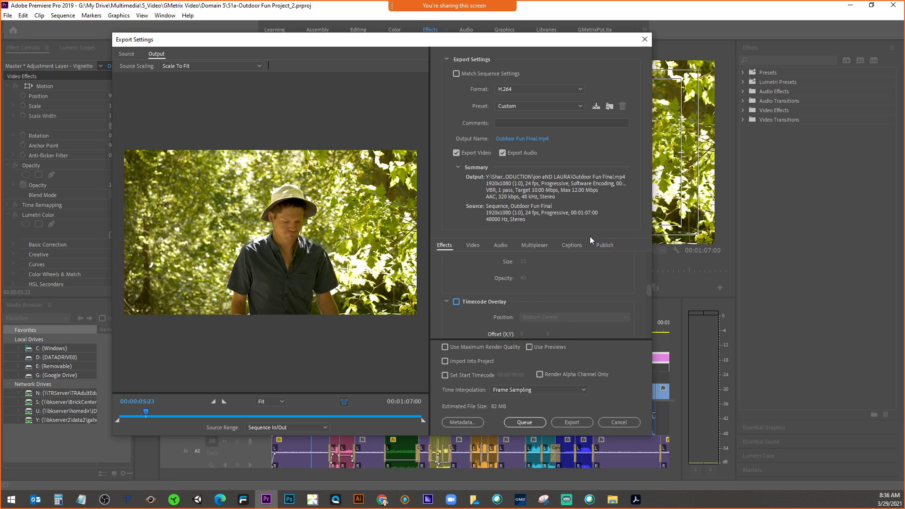
- Show the export's video settings in an enlarged Export Settings window and turn on Render at Maximum Depth
click(473, 245)
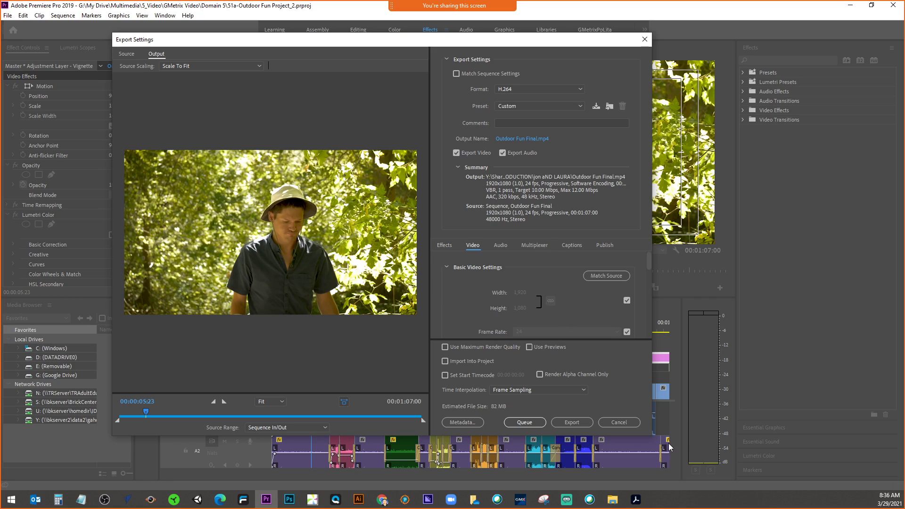
drag(652, 436, 729, 496)
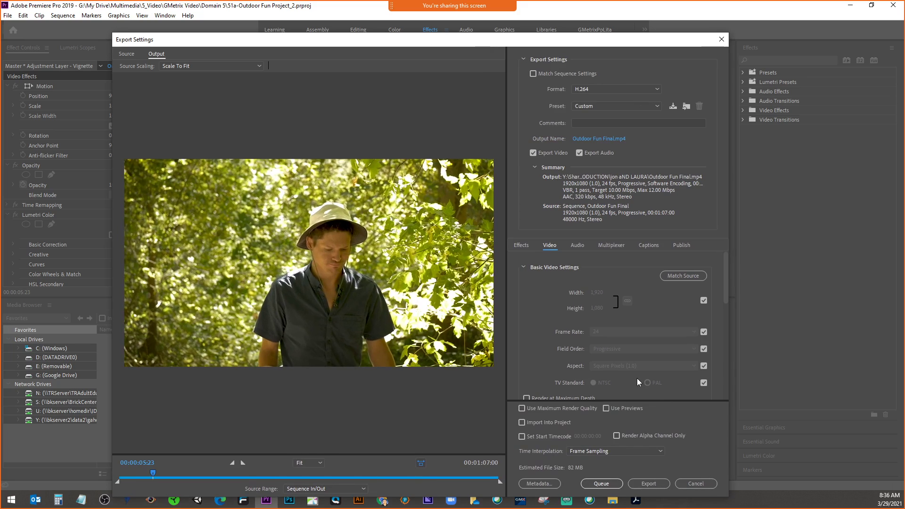
scroll(561, 382, down, 2)
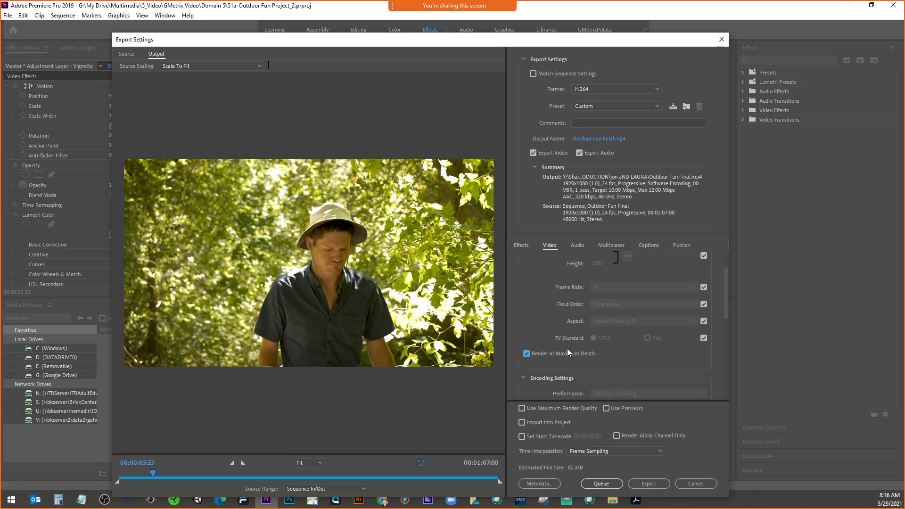
- Examine the export's basic video, encoding, bitrate, advanced and VR settings, including the choices for bitrate encoding
scroll(567, 348, down, 4)
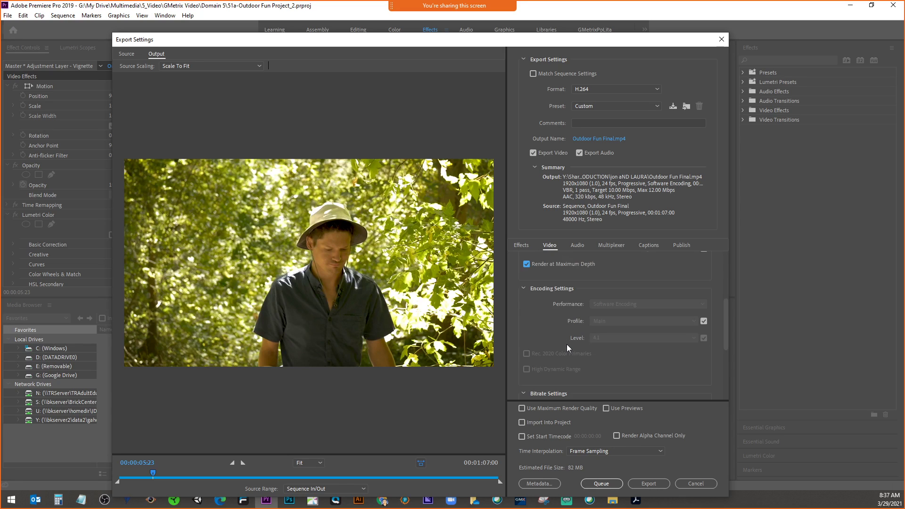
scroll(567, 346, down, 4)
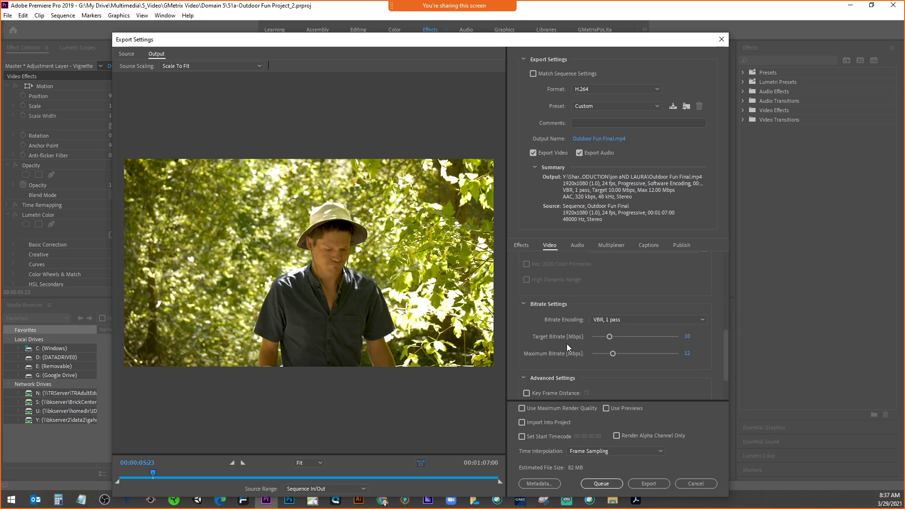
scroll(567, 346, up, 6)
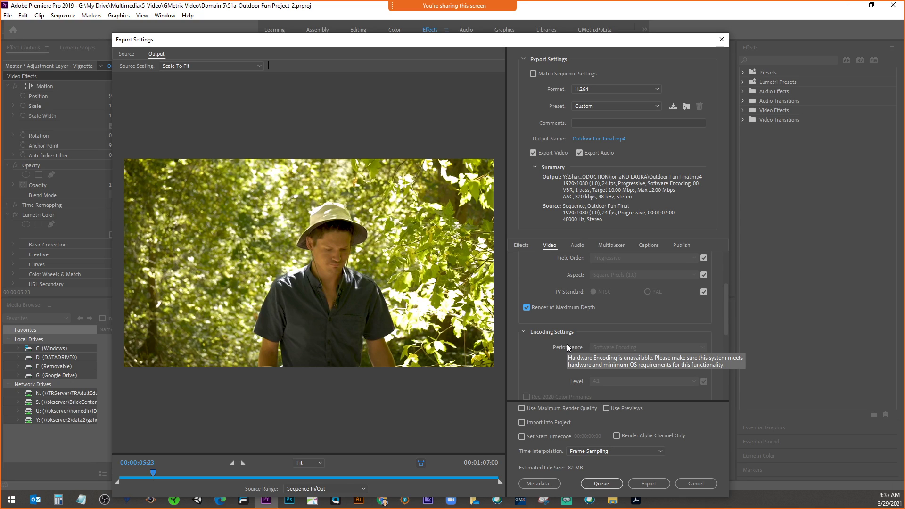
scroll(567, 347, down, 5)
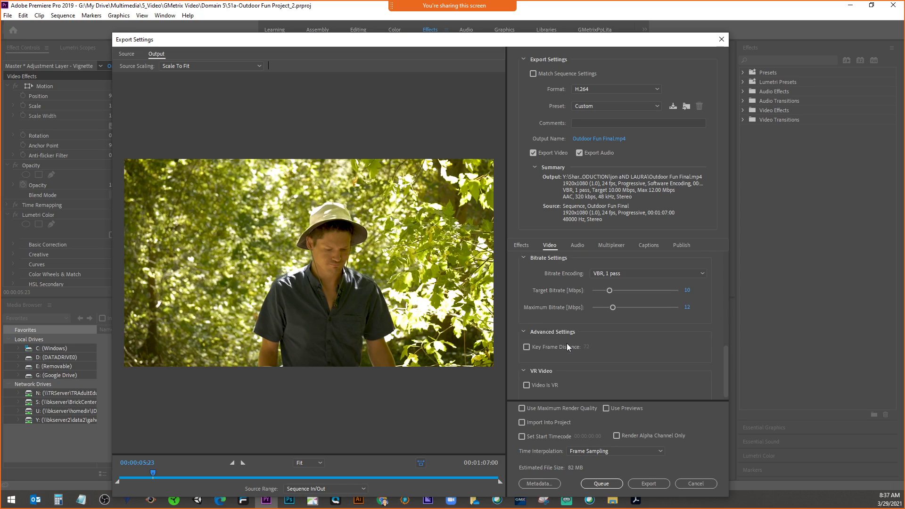
scroll(567, 347, up, 2)
click(630, 313)
click(629, 312)
scroll(708, 332, down, 2)
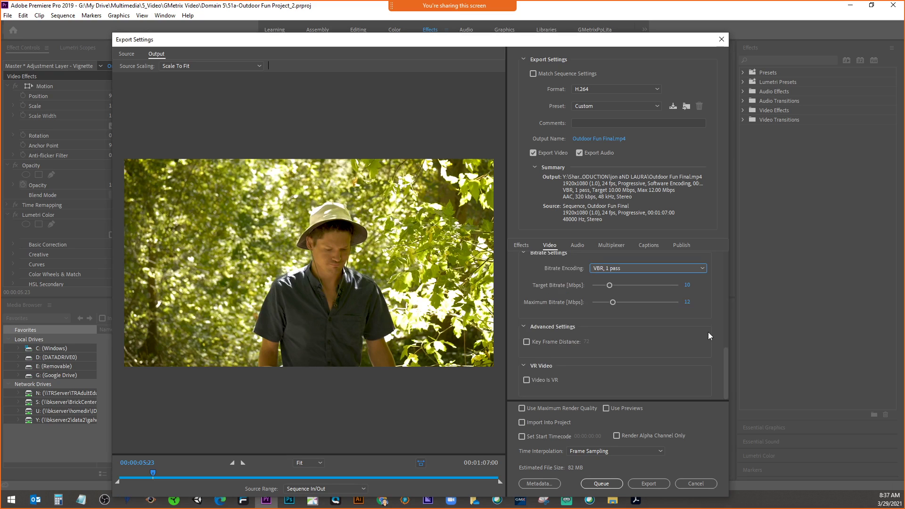
scroll(709, 332, up, 5)
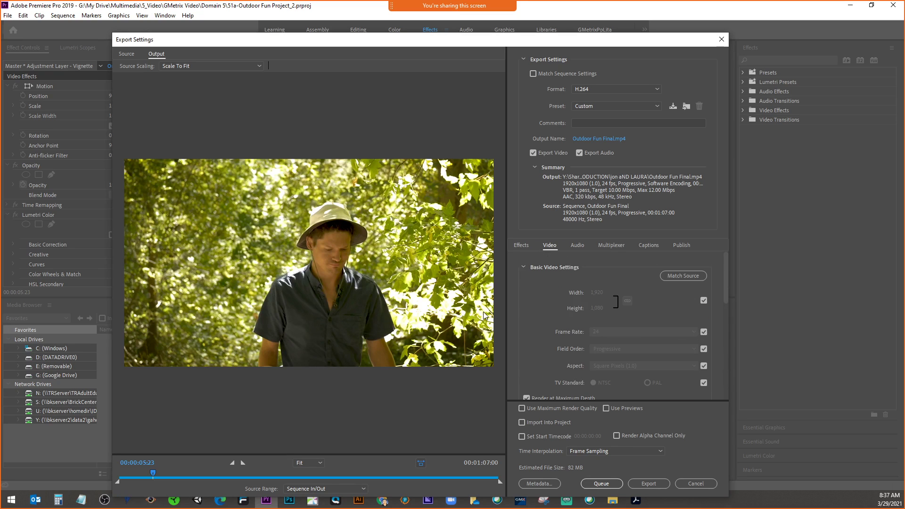
- Switch to the PDF workbook and answer what can be changed in the Video tab with "Video settings, render at max depth, target birate"
key(alt+Tab)
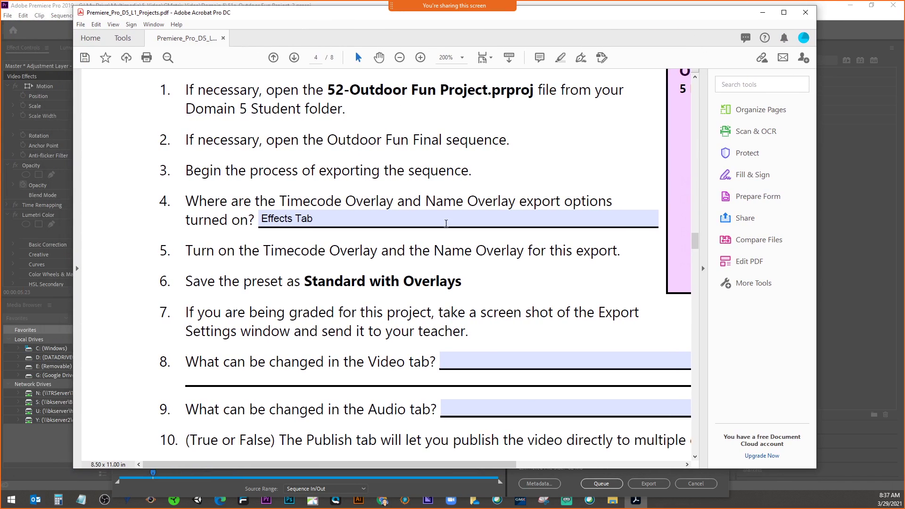
click(481, 358)
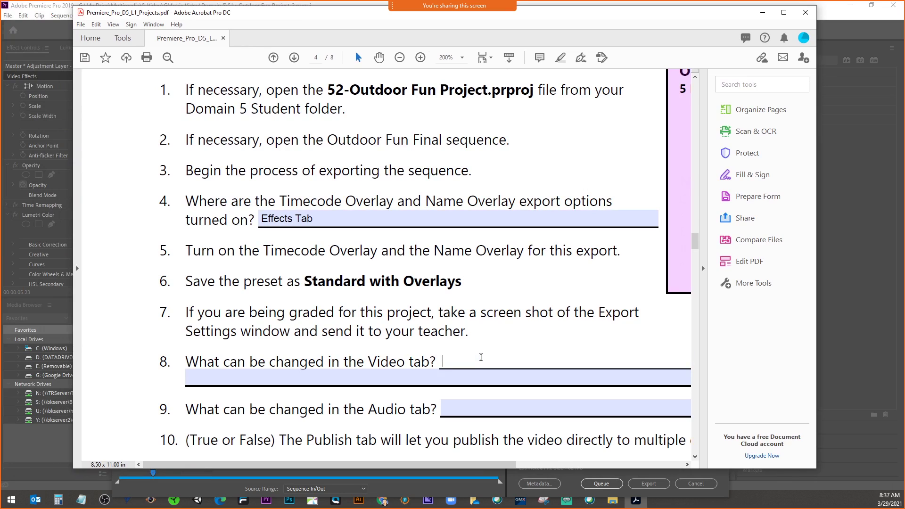
text(Video settings, re)
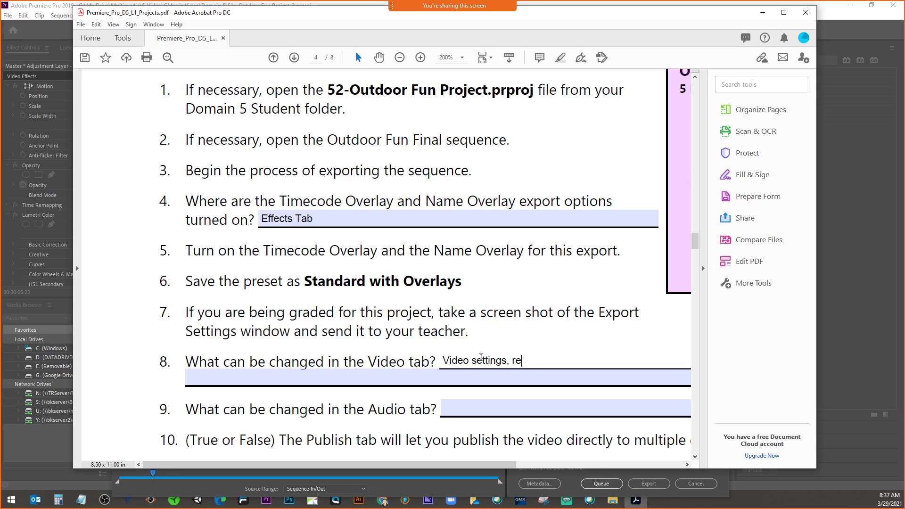
text(nder at max depth)
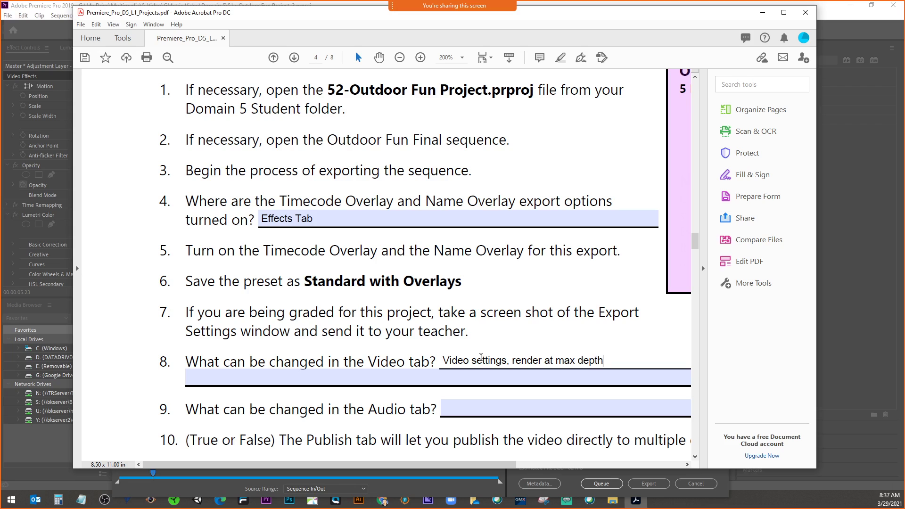
text(, target birate)
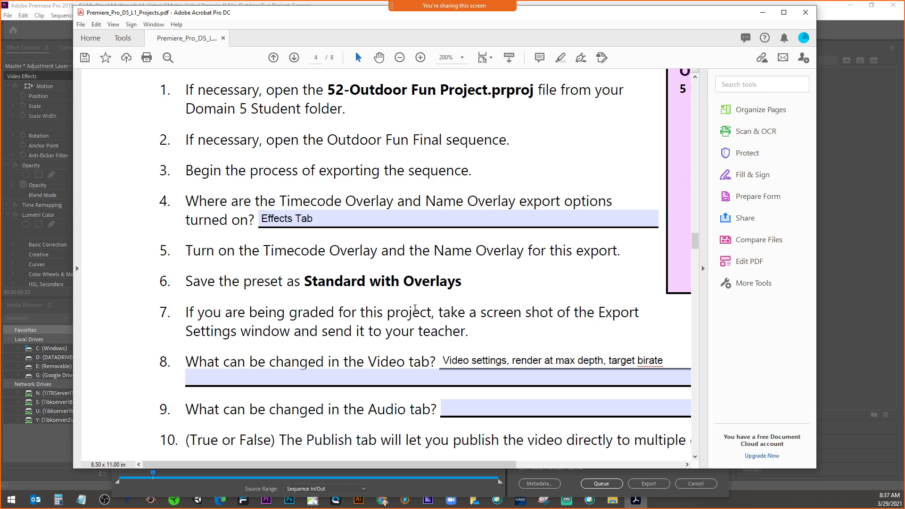
- Answer what can be changed in the Audio tab with "audio formats and sample rates" and read the question about the Publish tab
click(460, 408)
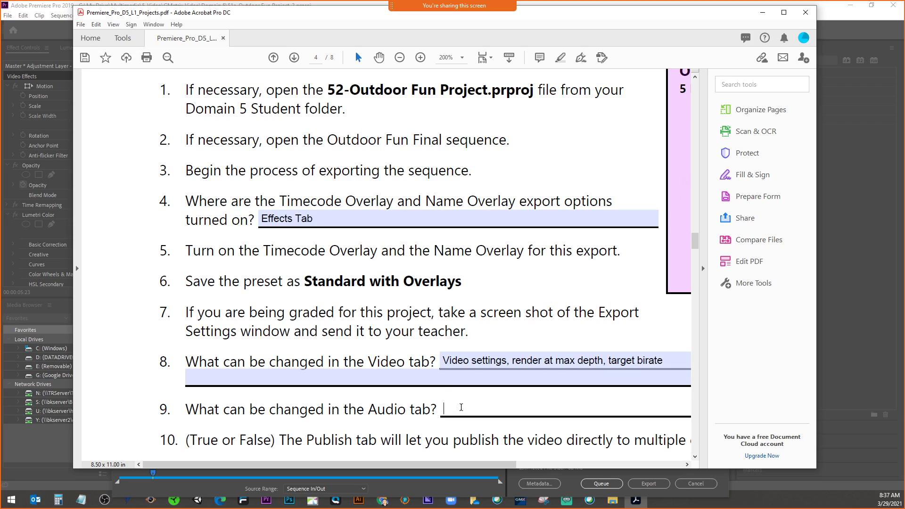
text(audio formats and sample rates)
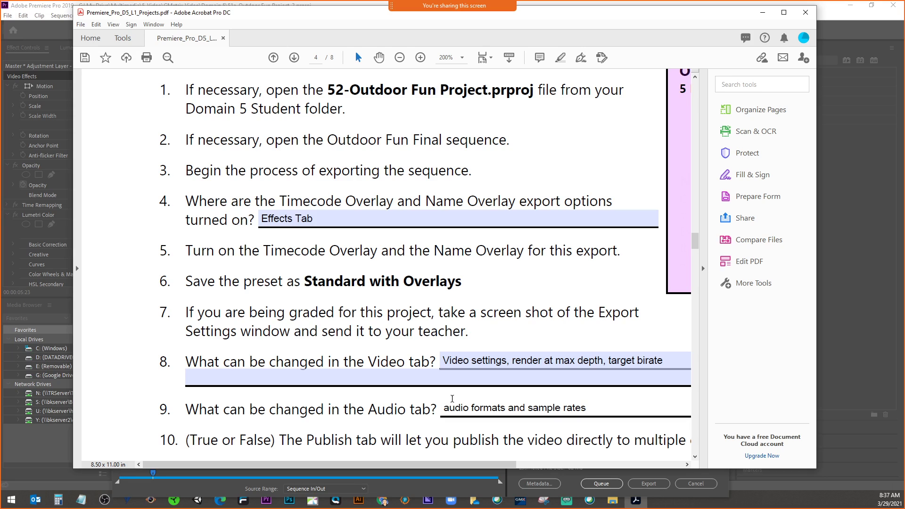
scroll(450, 400, down, 3)
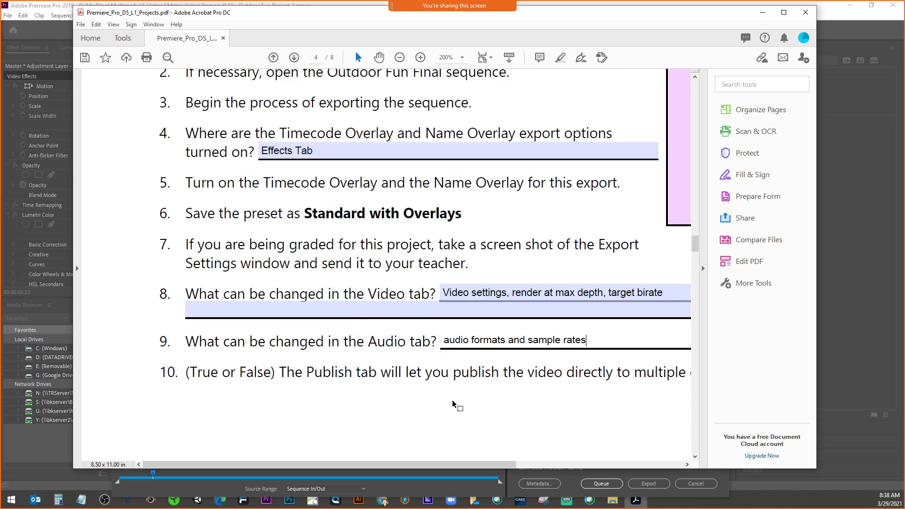
drag(448, 462, 503, 465)
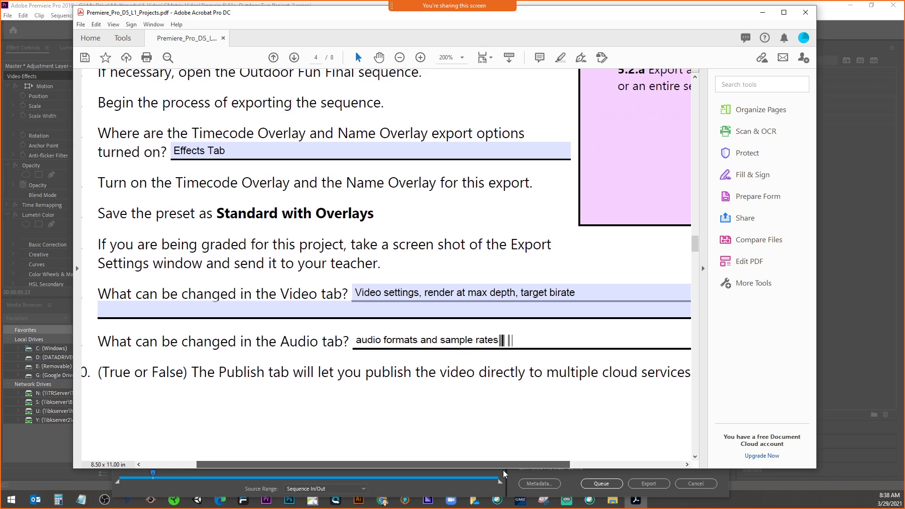
- Switch to Premiere Pro and turn on publishing of the export to Adobe Creative Cloud, Adobe Stock and Behance
click(830, 336)
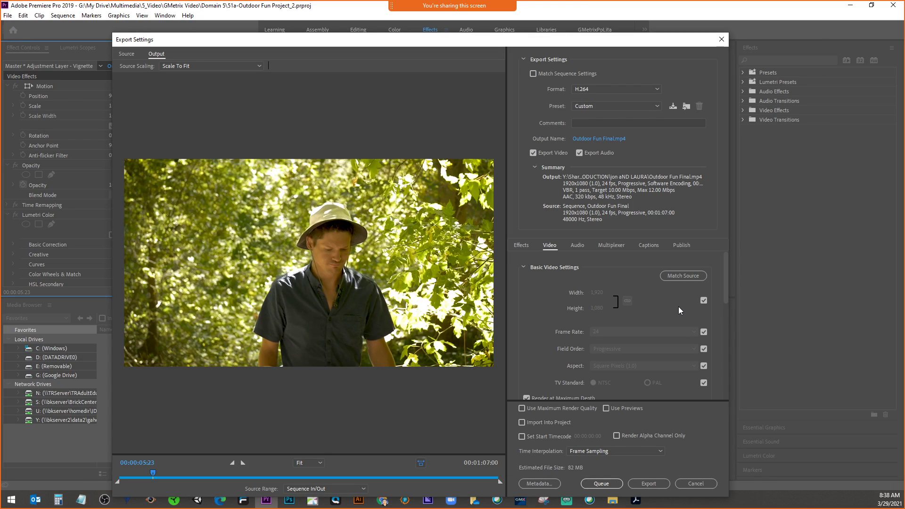
click(684, 248)
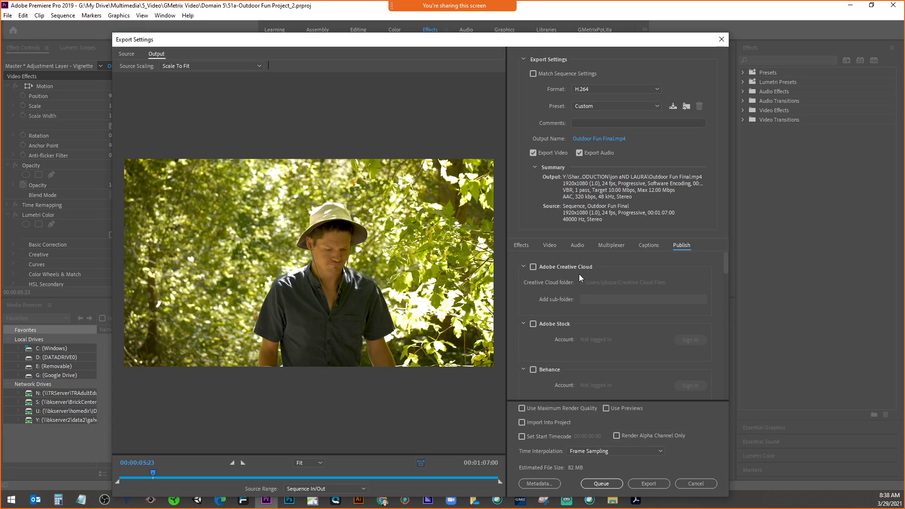
click(533, 267)
click(534, 324)
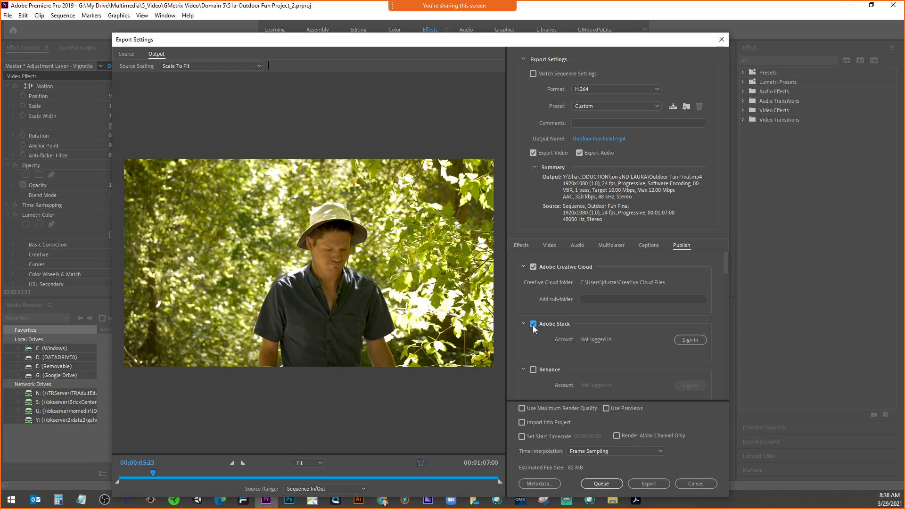
scroll(533, 324, down, 2)
click(533, 324)
scroll(534, 324, down, 4)
scroll(534, 324, up, 2)
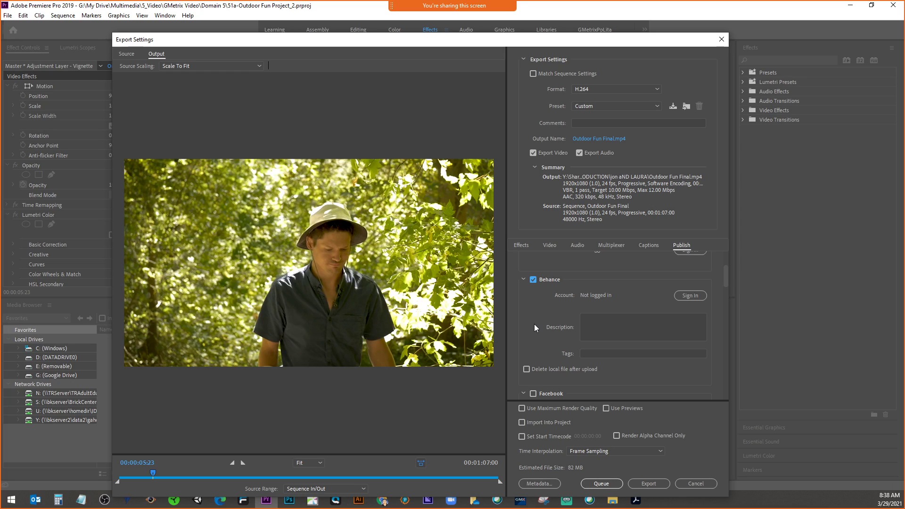
scroll(534, 324, up, 4)
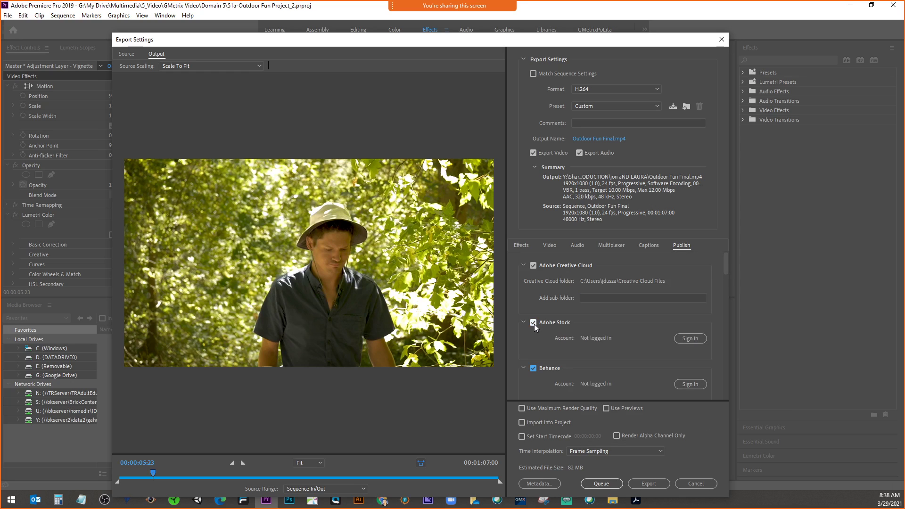
- Turn on publishing of the export to Facebook, FTP, Twitter, Vimeo and YouTube
scroll(555, 328, down, 8)
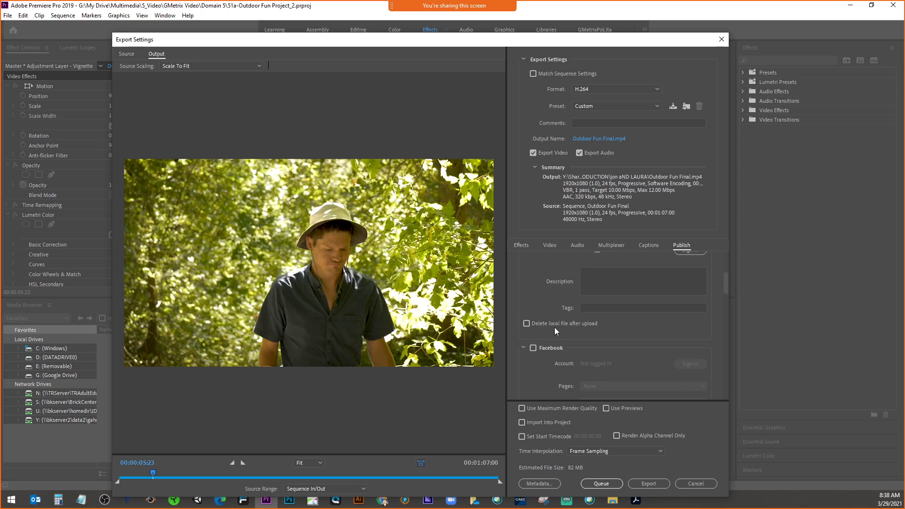
scroll(538, 311, down, 4)
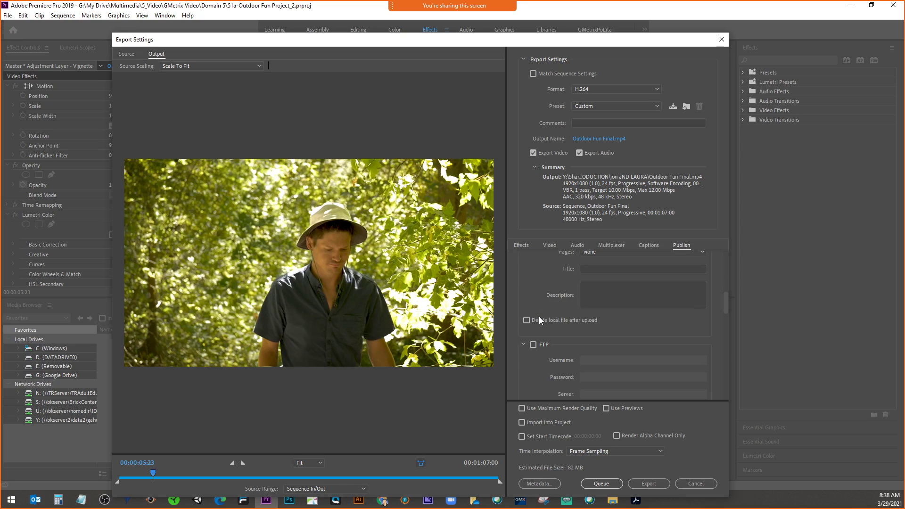
click(534, 345)
scroll(534, 345, down, 5)
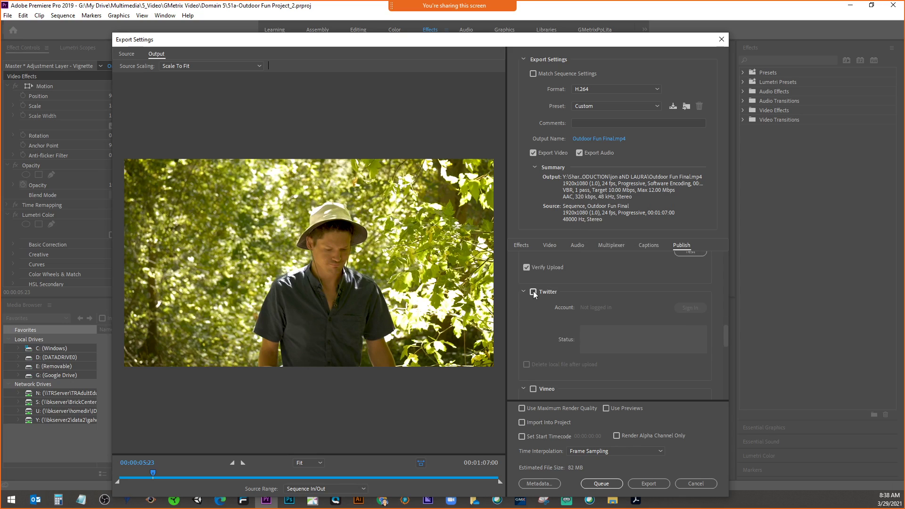
click(534, 292)
scroll(528, 335, down, 2)
click(534, 299)
scroll(533, 301, down, 4)
click(533, 285)
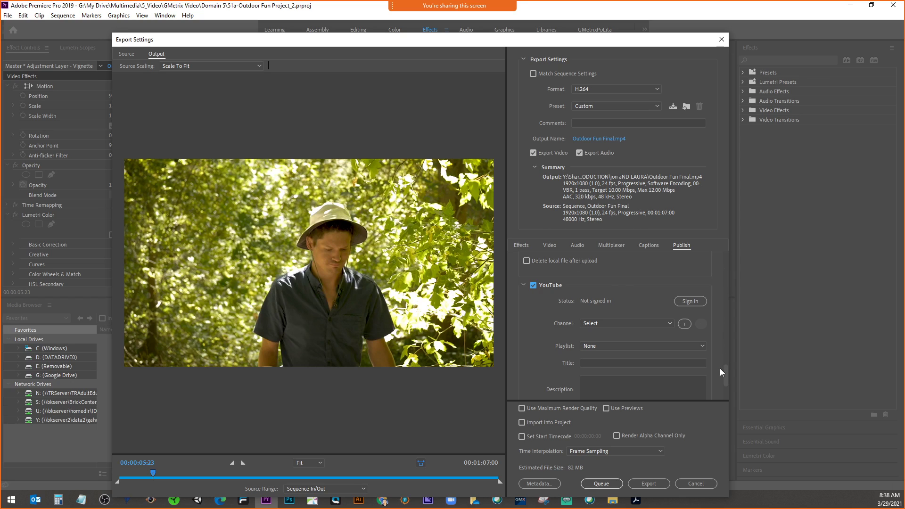
drag(725, 379, 727, 356)
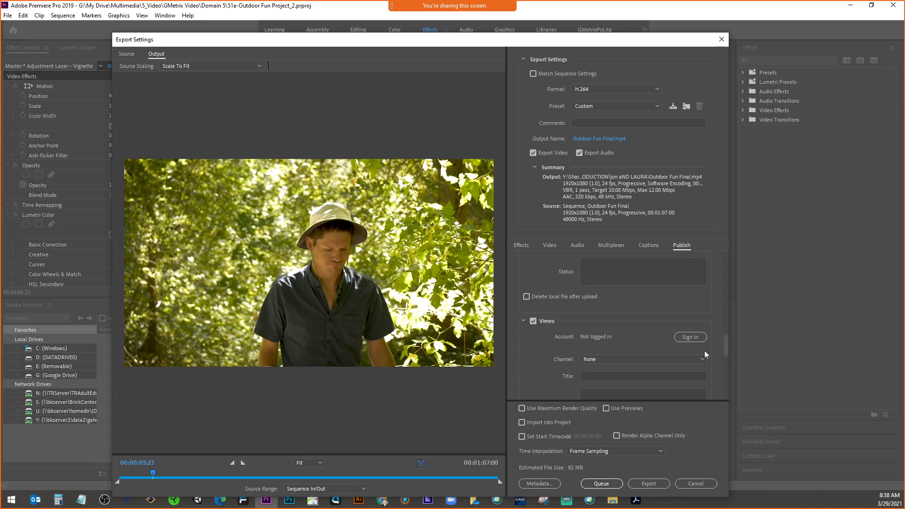
- Switch to the PDF workbook and answer "True" to the question about publishing directly to multiple cloud services
click(637, 500)
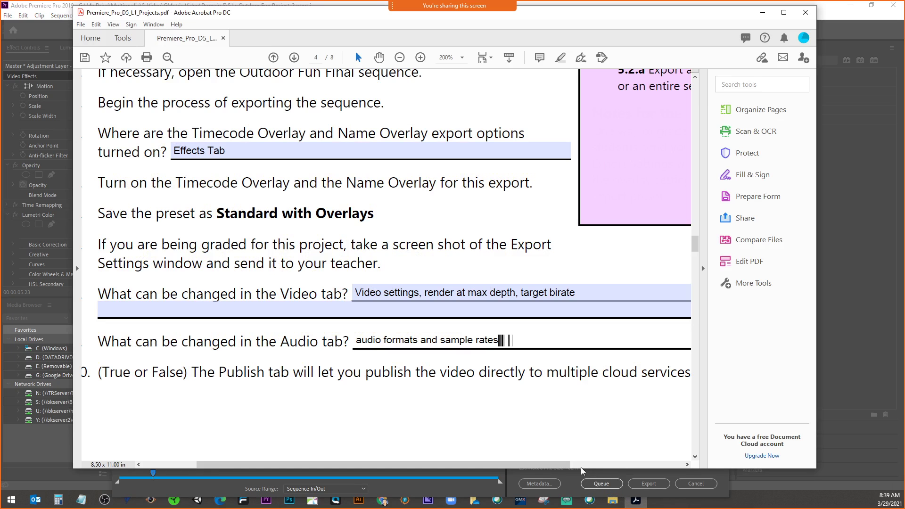
drag(476, 465, 590, 465)
click(532, 372)
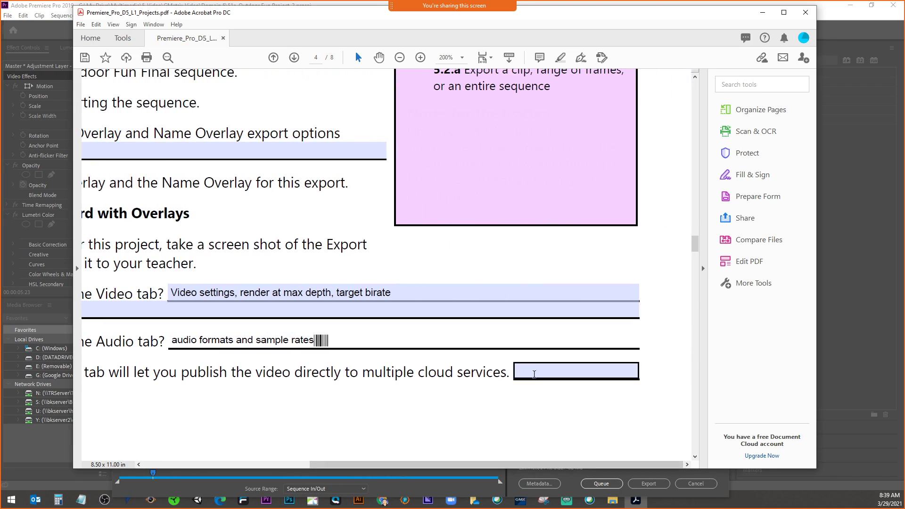
text(P)
key(BackSpace)
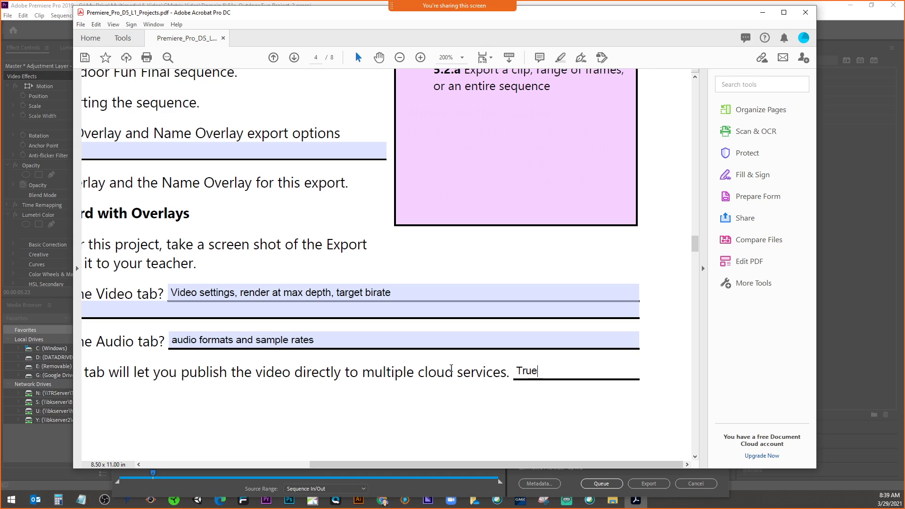
mouse_move(396, 465)
mouse_down()
mouse_move(355, 466)
mouse_move(396, 466)
mouse_up()
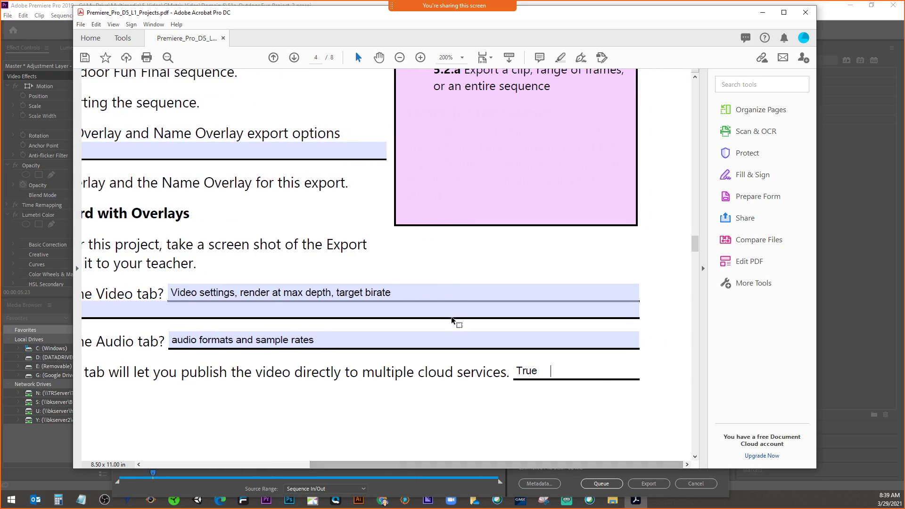
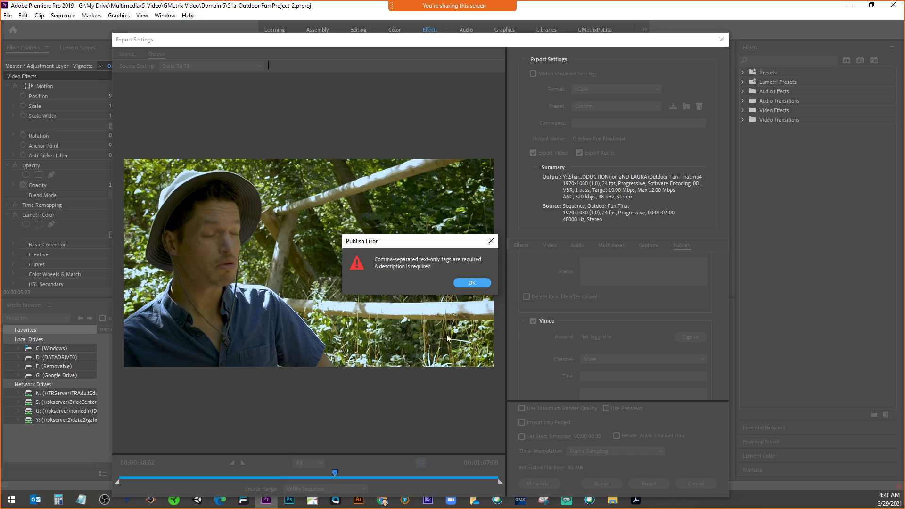
- Dismiss the publish error and cancel the export settings, discarding the chosen publishing destinations
click(473, 282)
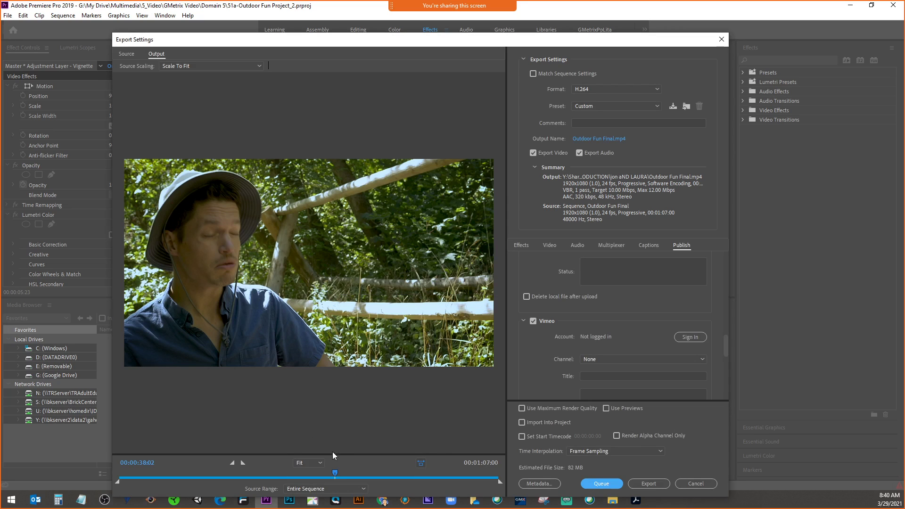
drag(335, 473, 301, 473)
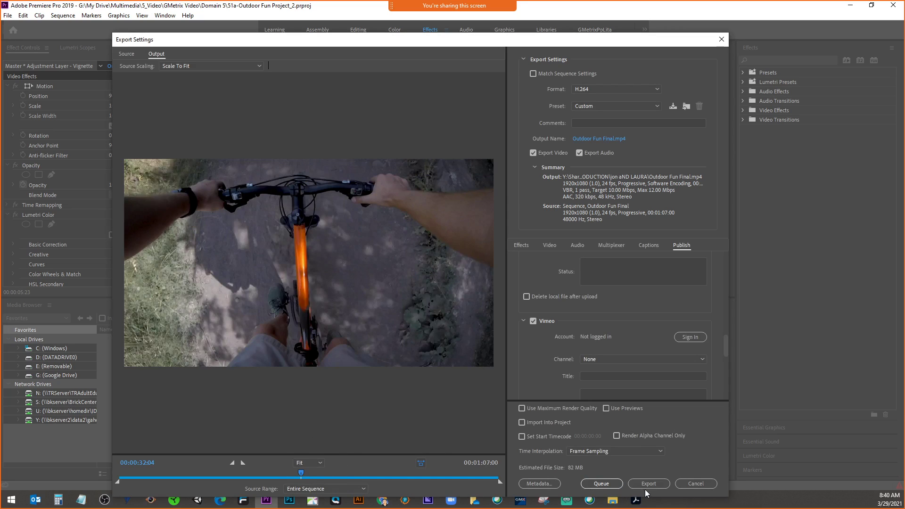
click(696, 484)
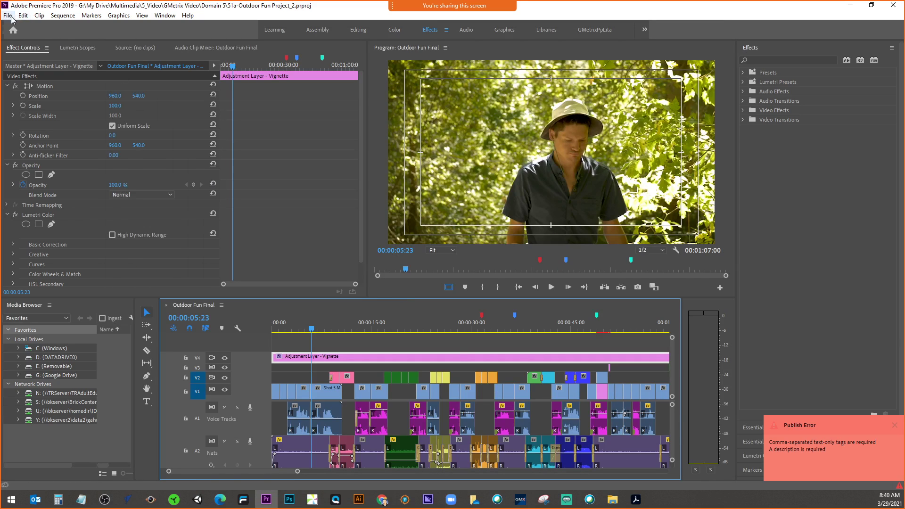
- Reopen the media export settings for the sequence, check that all publishing destinations are off, and queue the export in Adobe Media Encoder
click(10, 16)
mouse_move(6, 28)
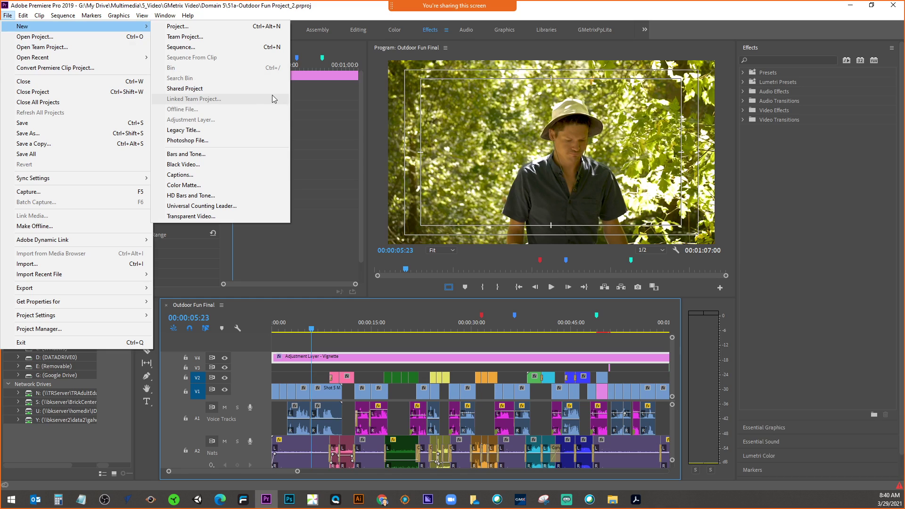
mouse_move(76, 290)
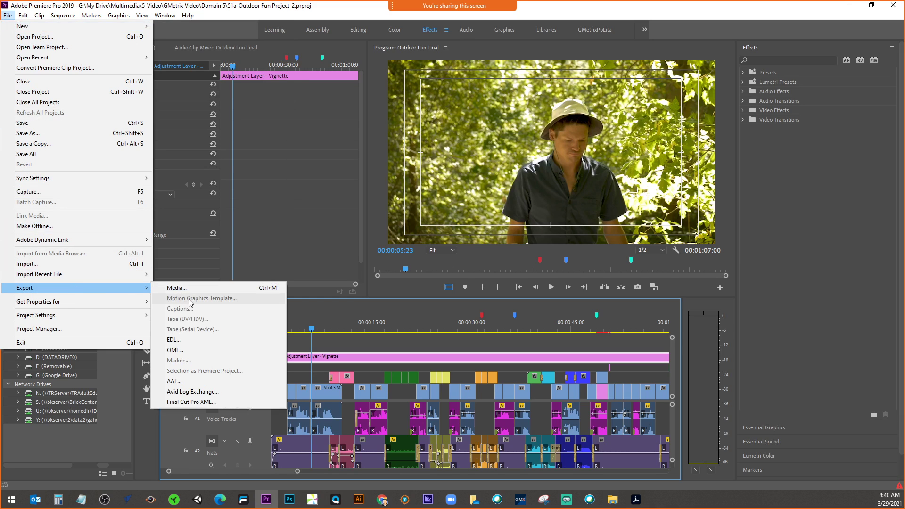
click(192, 289)
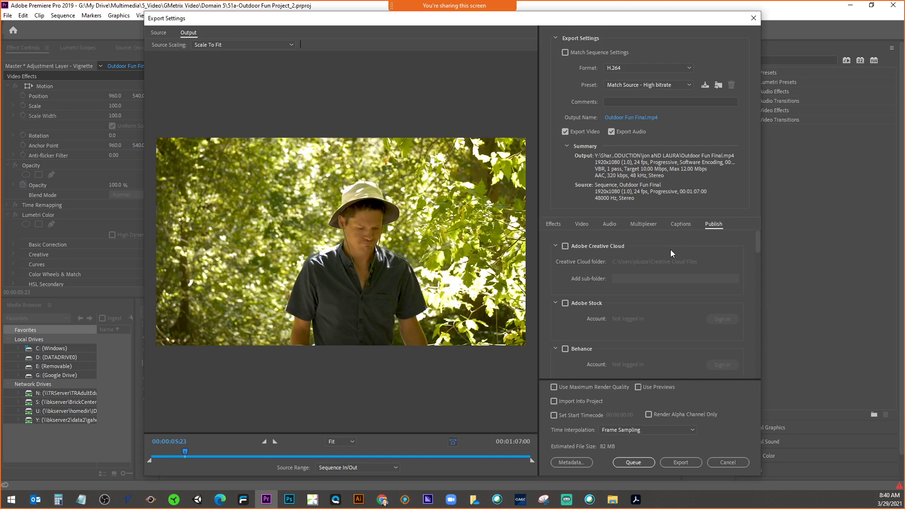
scroll(632, 332, down, 10)
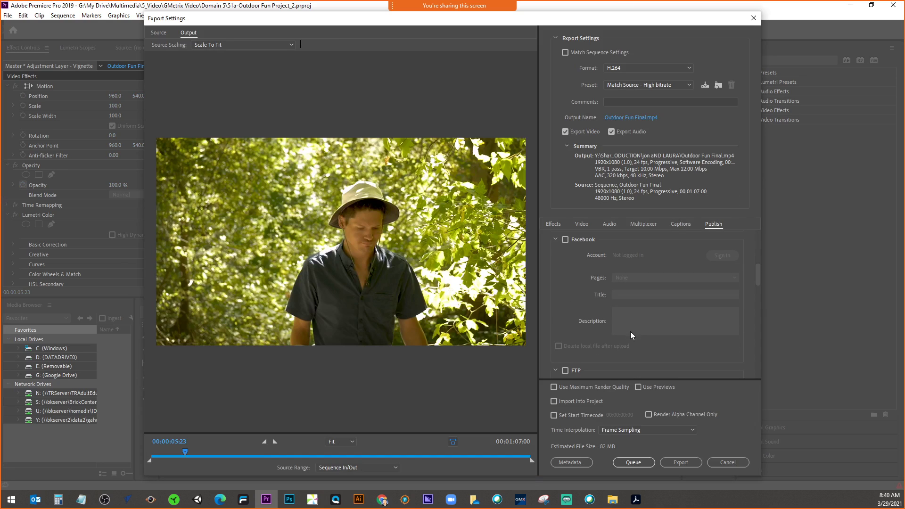
scroll(630, 335, down, 5)
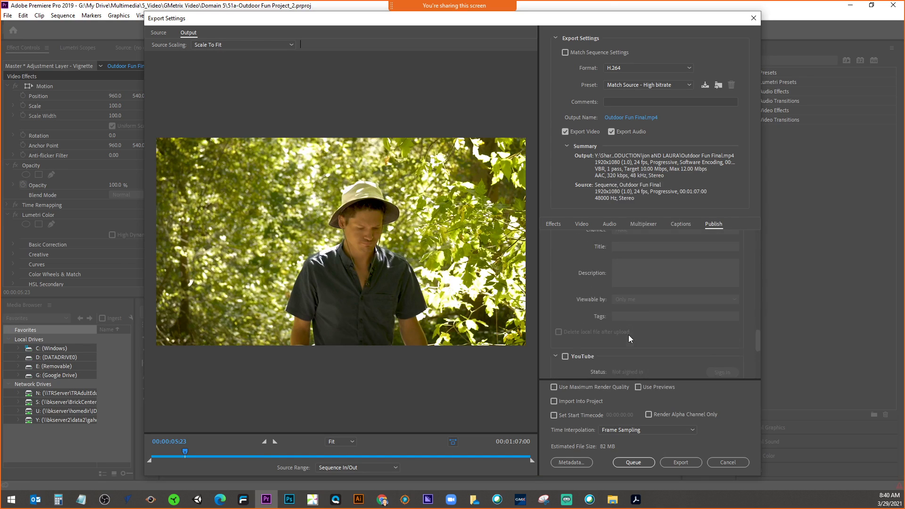
click(637, 463)
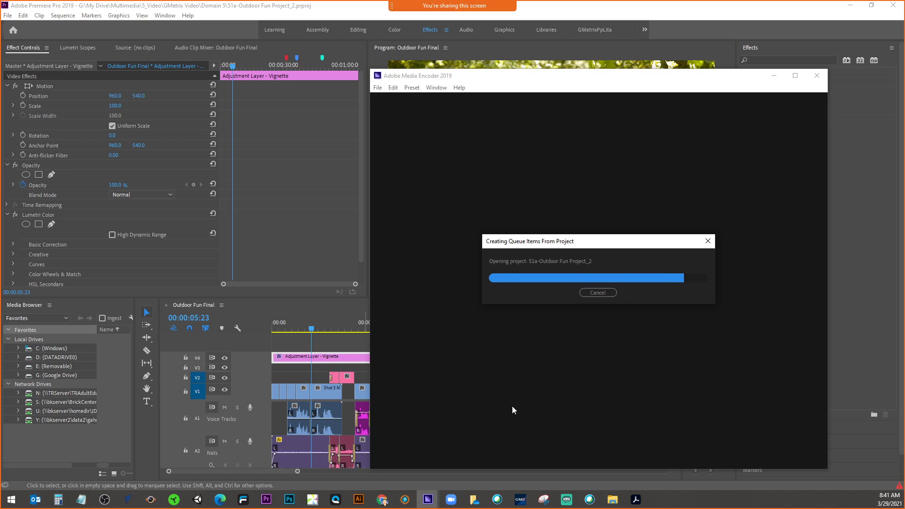
- Switch to the PDF workbook and go back to the Check for Errors and Specifications project on page 2
click(633, 503)
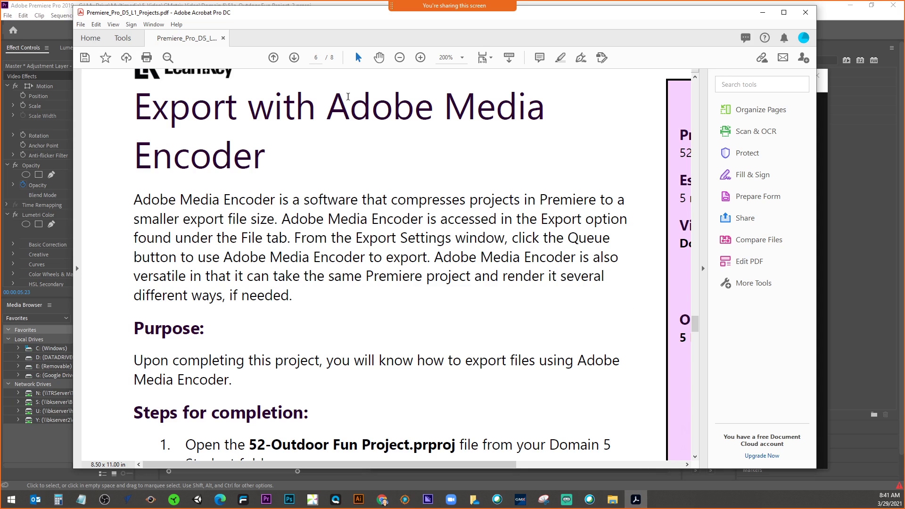
click(276, 60)
click(275, 60)
click(276, 60)
click(276, 60)
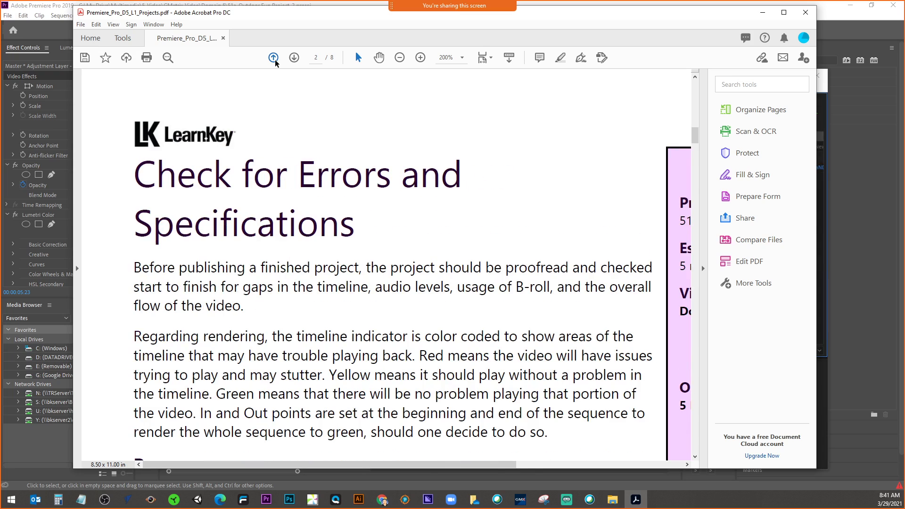
- Go to the workbook's Fill-in-the-Blanks page and answer blanks 1 to 3 with "effects", "spell check" and "name"
click(275, 60)
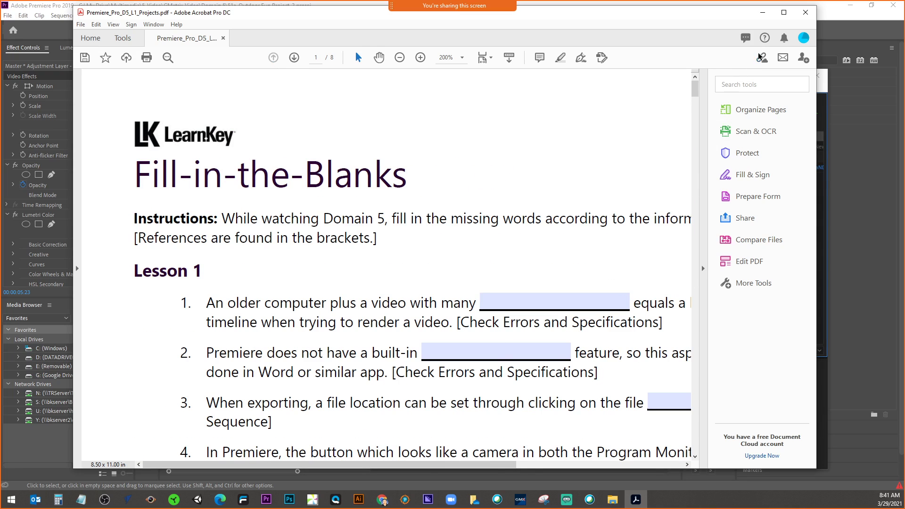
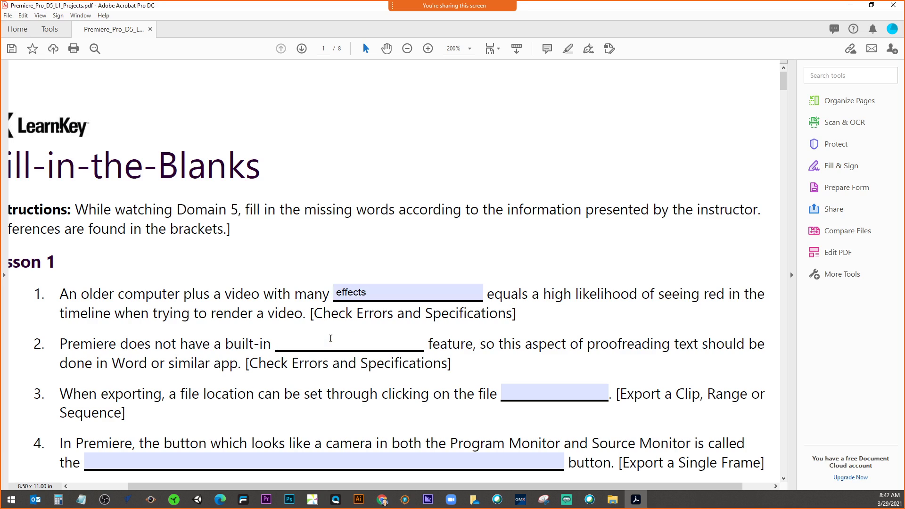
scroll(331, 338, down, 1)
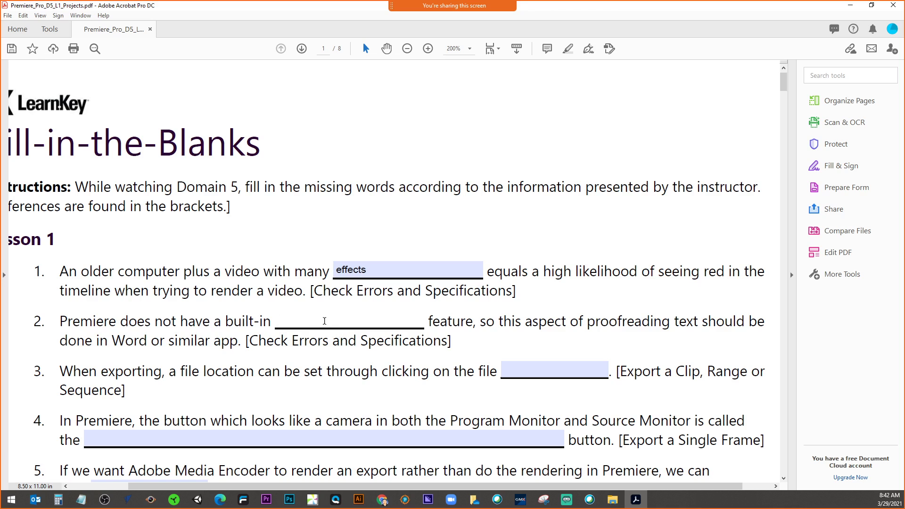
text(spell check)
click(538, 369)
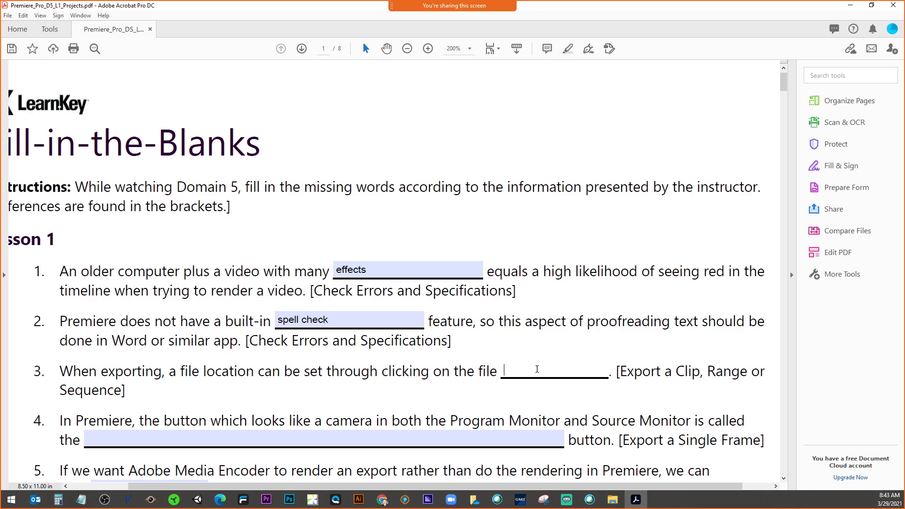
text(name)
- Check the camera button in Premiere Pro at the 00:00:39:05 frame, and answer blank 4 in the PDF workbook with "export frame"
scroll(576, 443, down, 3)
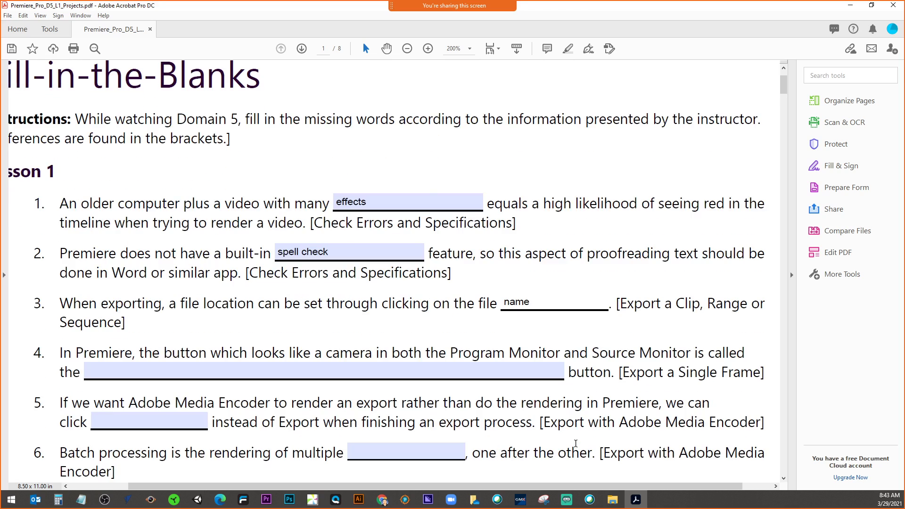
scroll(577, 443, down, 2)
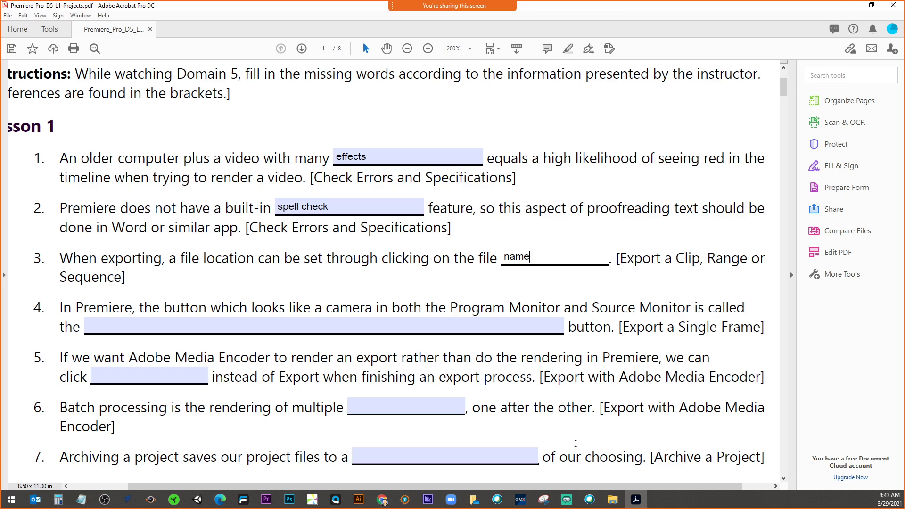
click(127, 323)
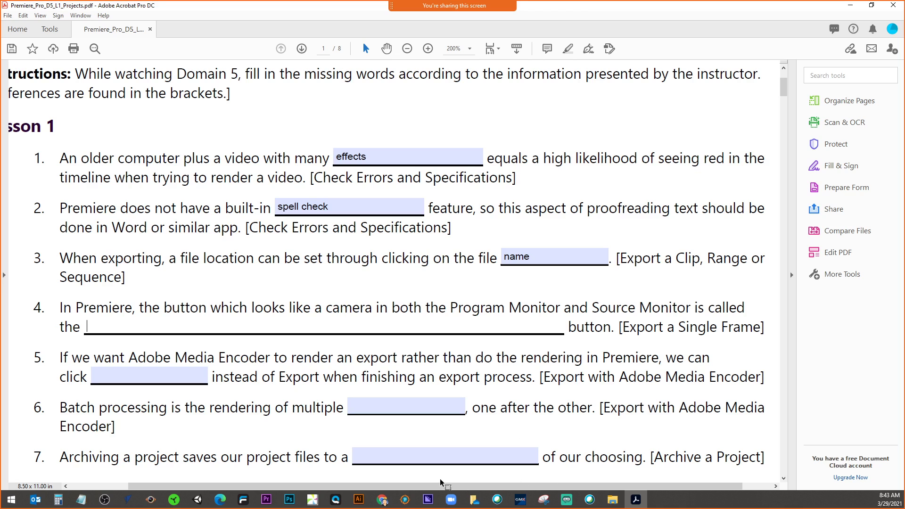
click(266, 500)
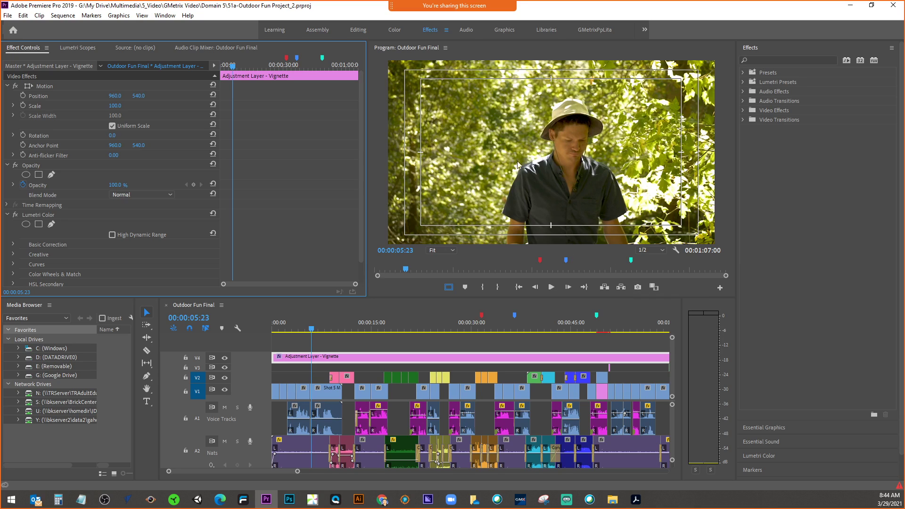
click(532, 330)
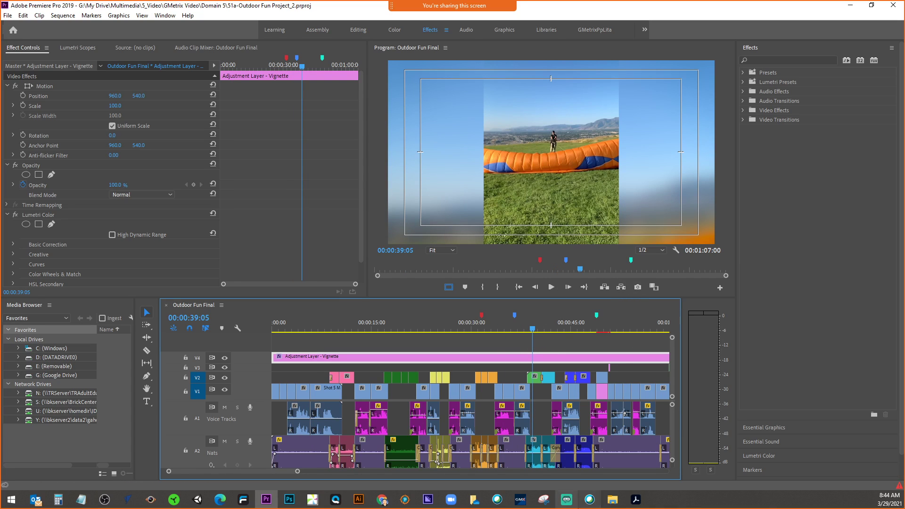
click(636, 500)
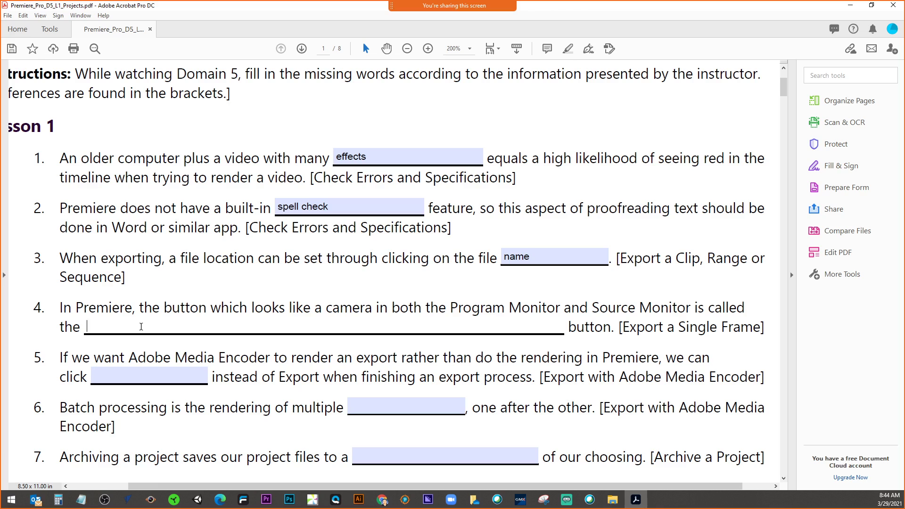
text(export frame)
- Answer blanks 5 to 7 on the Fill-in-the-Blanks page with "Queue", "exports" and "location"
scroll(178, 327, down, 1)
scroll(169, 326, down, 1)
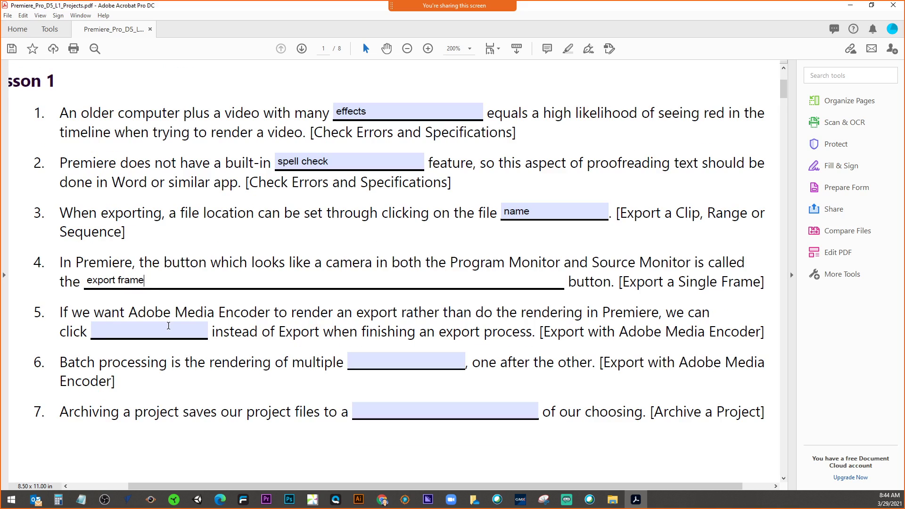
click(162, 331)
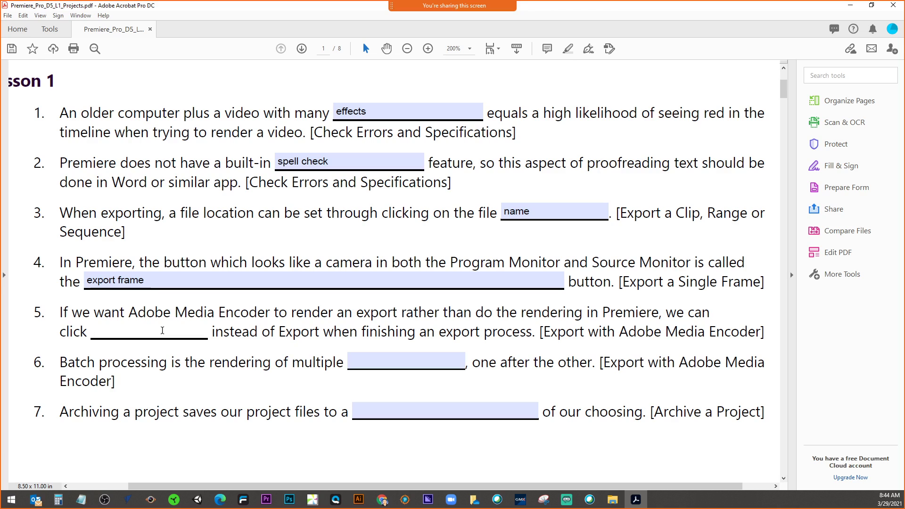
text(Q)
text(ueue)
text(export)
text(s)
key(BackSpace)
key(BackSpace)
key(BackSpace)
key(BackSpace)
key(BackSpace)
key(BackSpace)
key(BackSpace)
key(Tab)
text(exports)
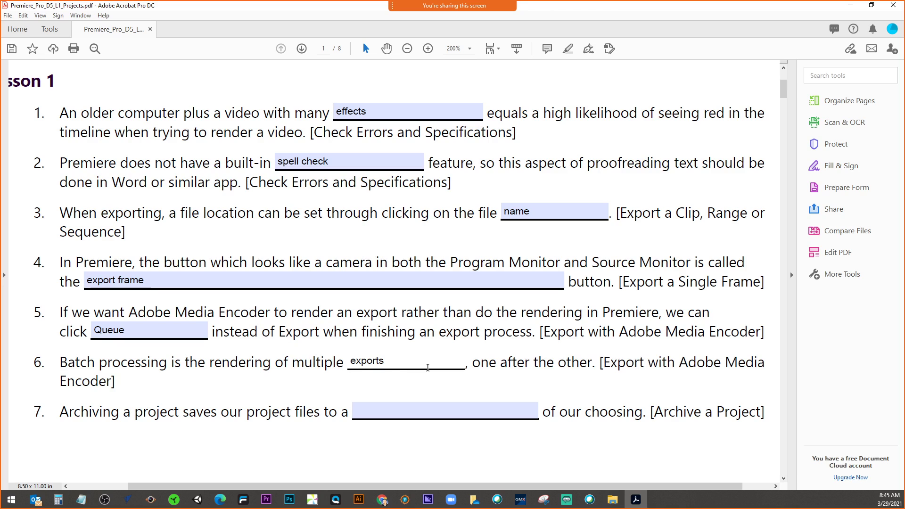
click(375, 412)
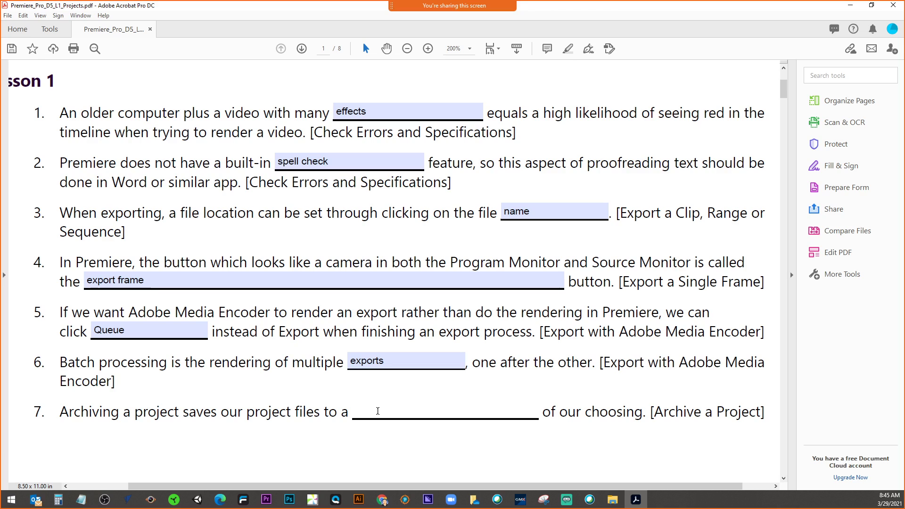
text(location)
- Switch to Premiere Pro, look at the Project Manager's archive settings and destination folder chooser, and leave without archiving
click(272, 493)
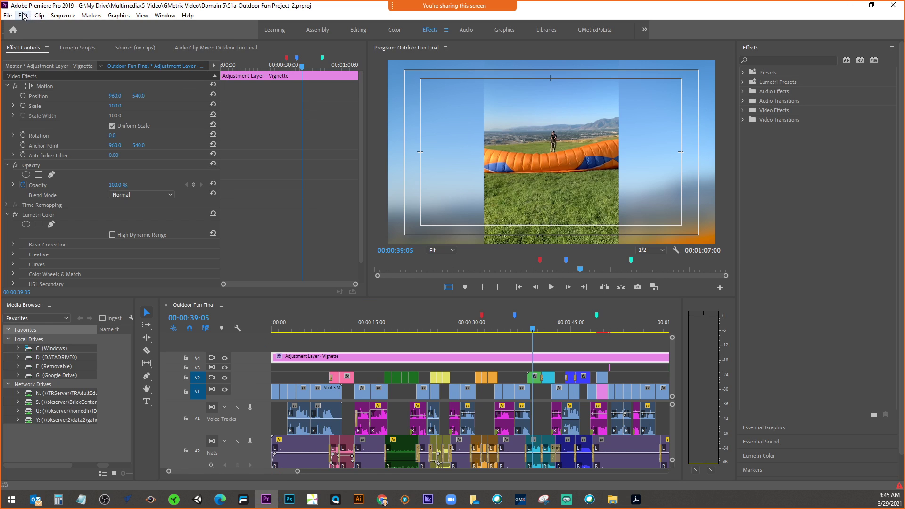
click(7, 15)
key(Escape)
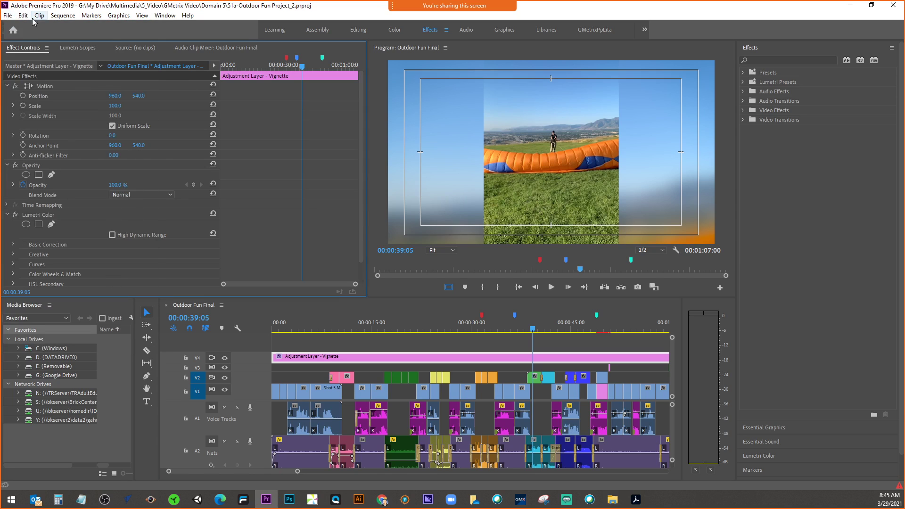
click(7, 15)
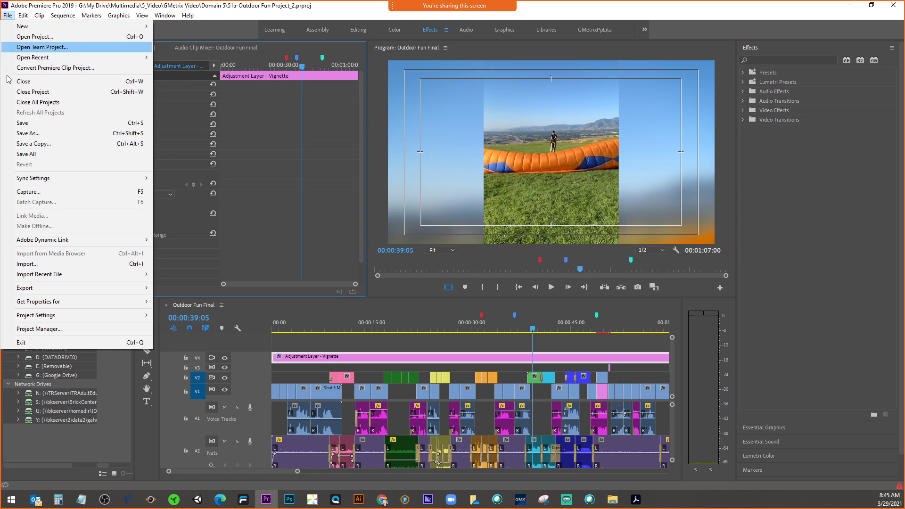
click(38, 329)
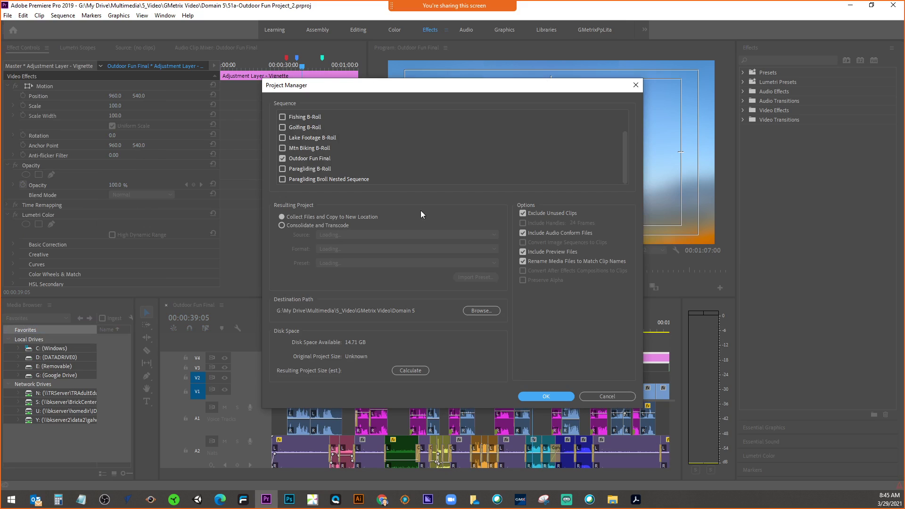
click(481, 311)
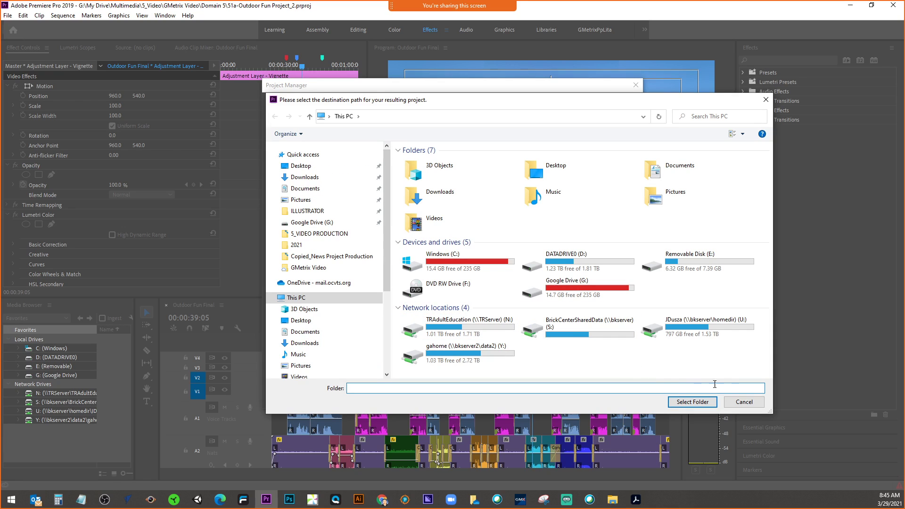
click(757, 407)
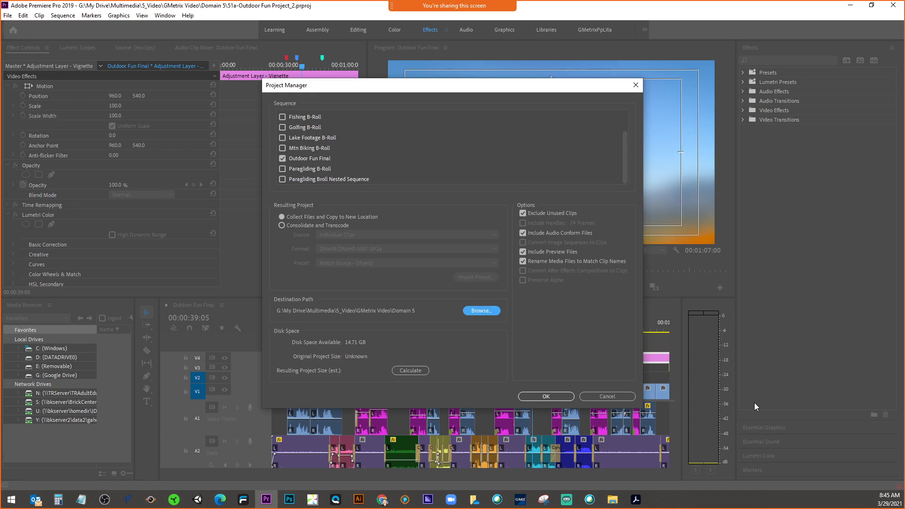
click(607, 397)
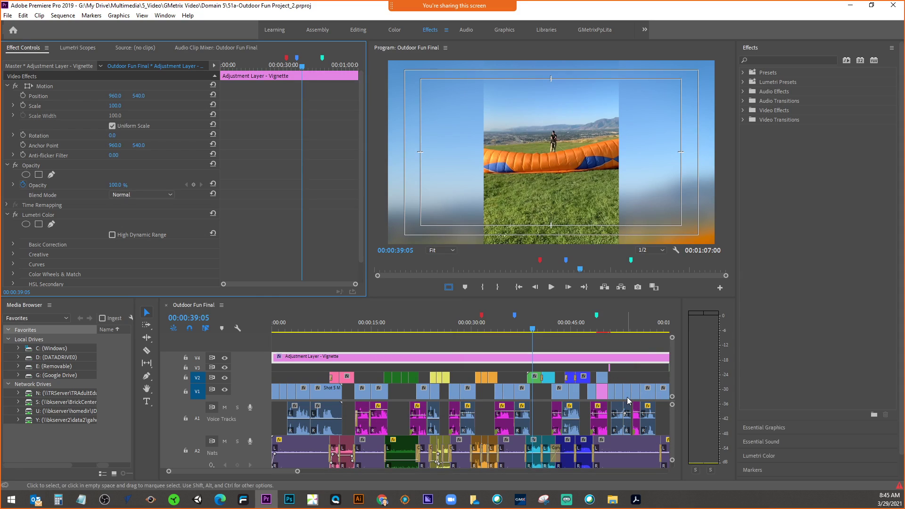
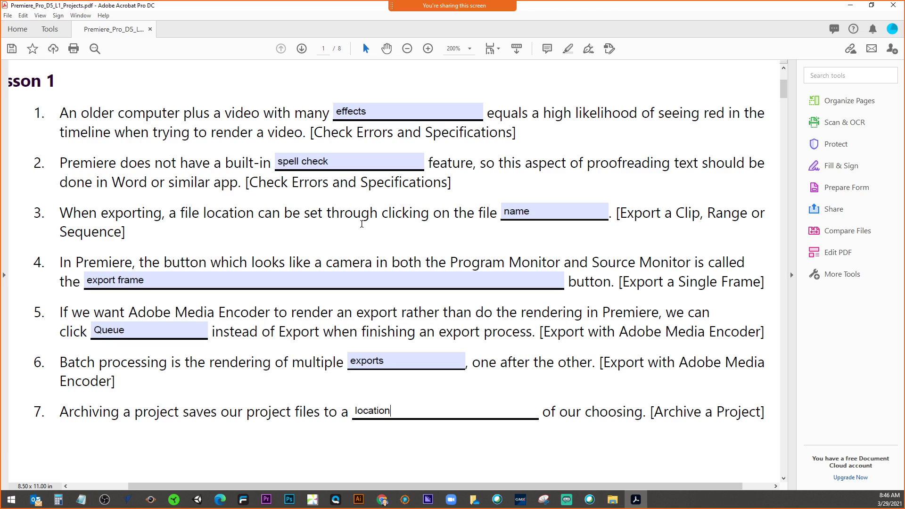
- Return to the PDF workbook and review the answers in the Check for Errors and Specifications project on page 2
scroll(361, 229, down, 3)
scroll(360, 232, down, 4)
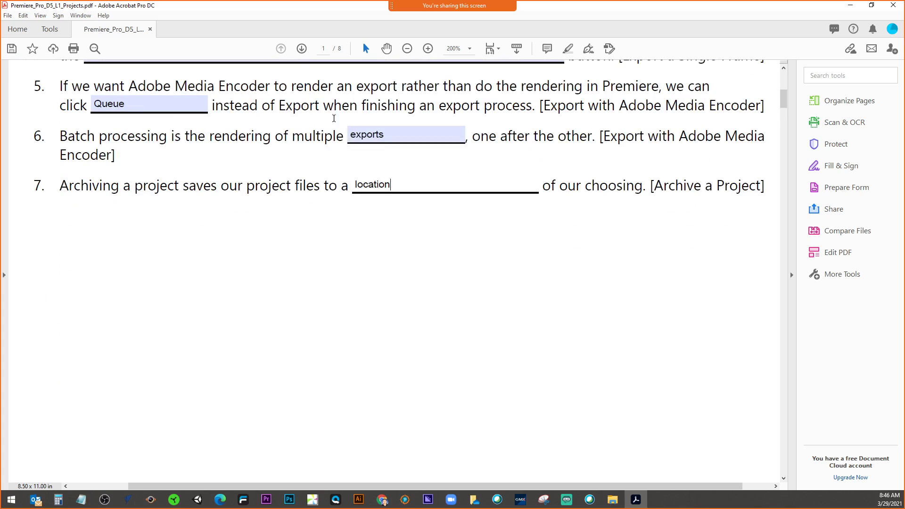
click(302, 48)
click(302, 49)
scroll(328, 118, down, 10)
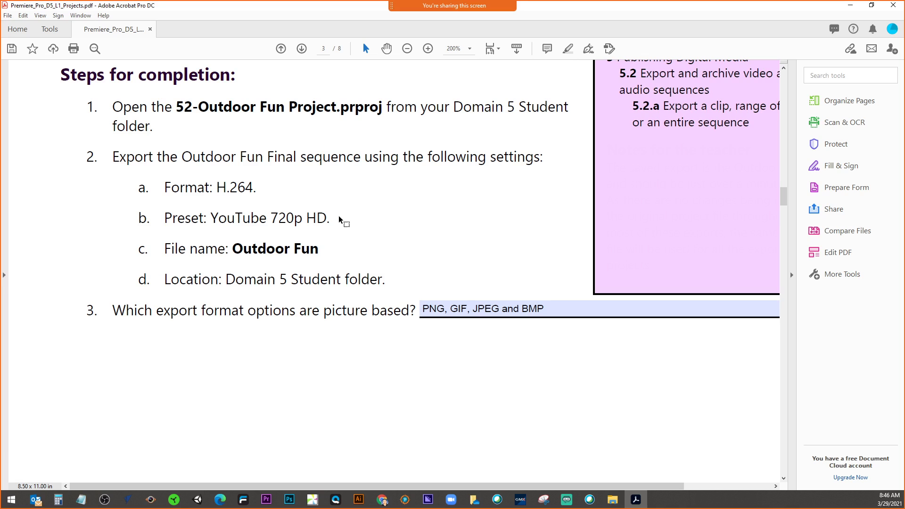
click(283, 50)
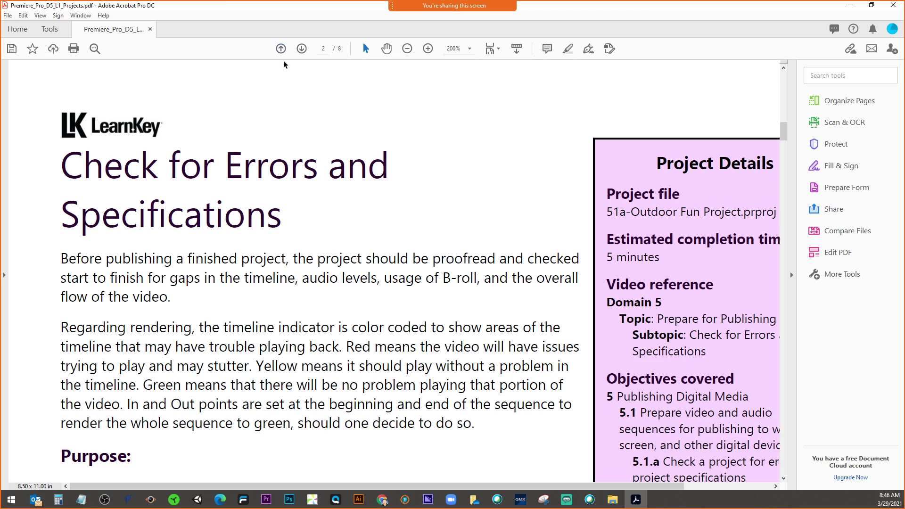
scroll(303, 315, down, 10)
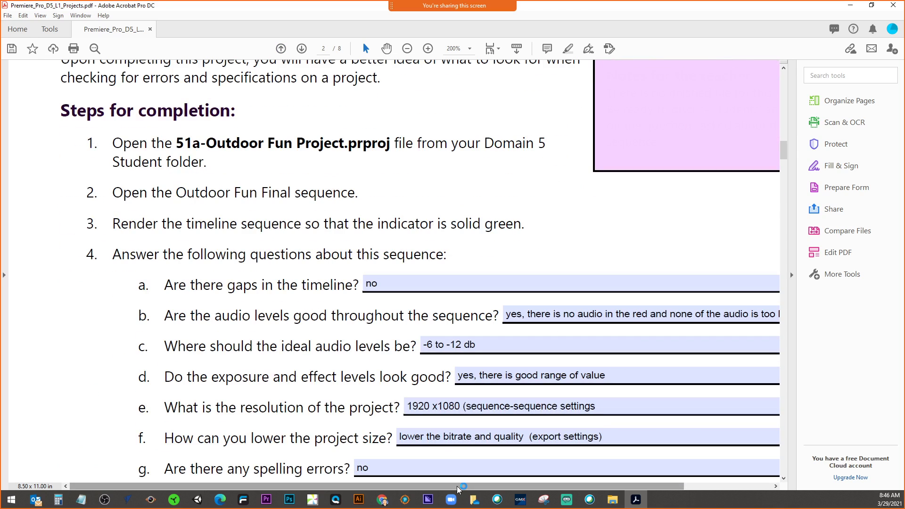
drag(458, 490, 540, 489)
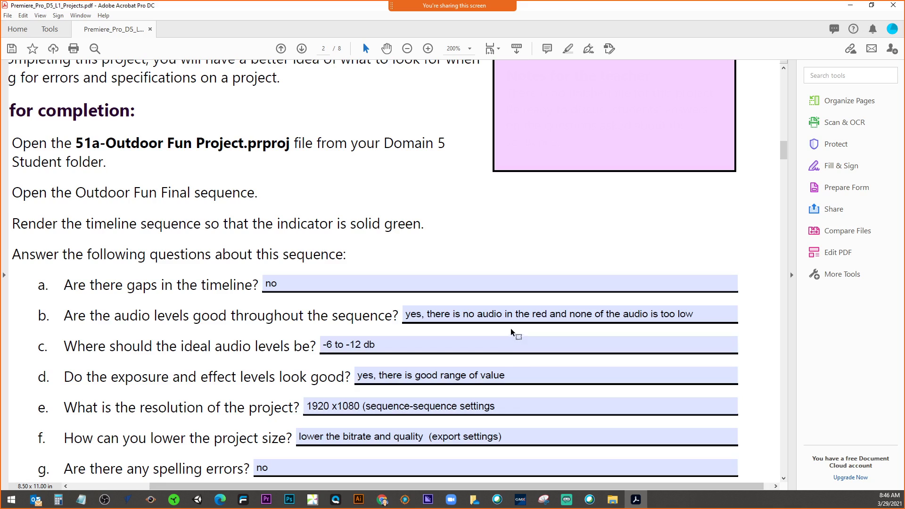
click(533, 314)
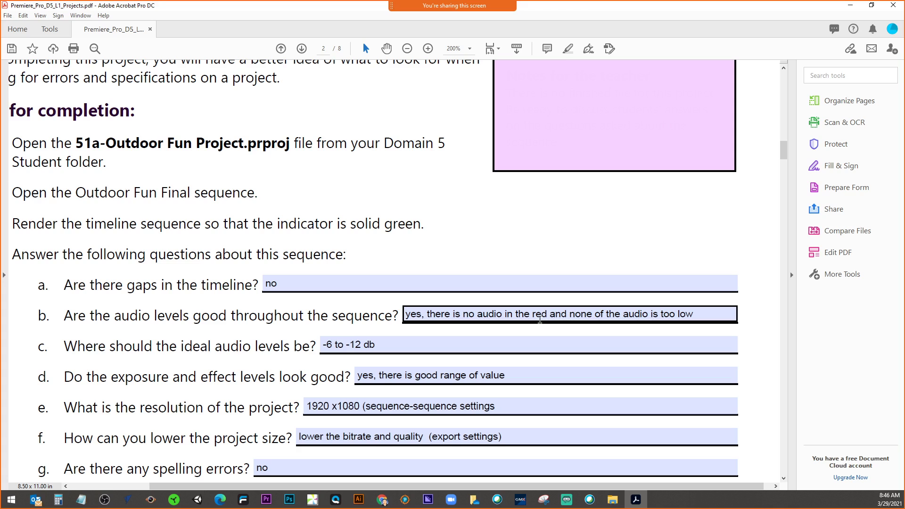
- Switch to the GMetrix course in Chrome, open the Exercise Labs of Publishing Digital Media Lesson 1, and retake the test
click(386, 500)
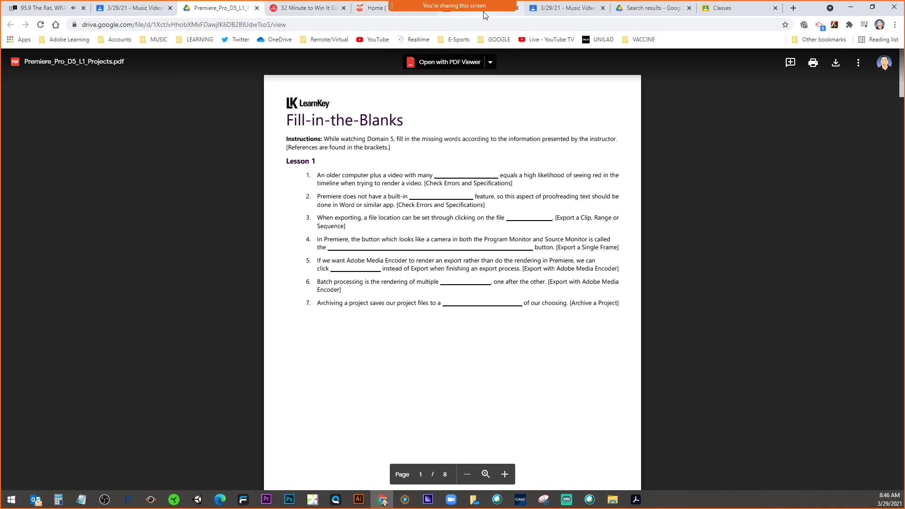
click(501, 14)
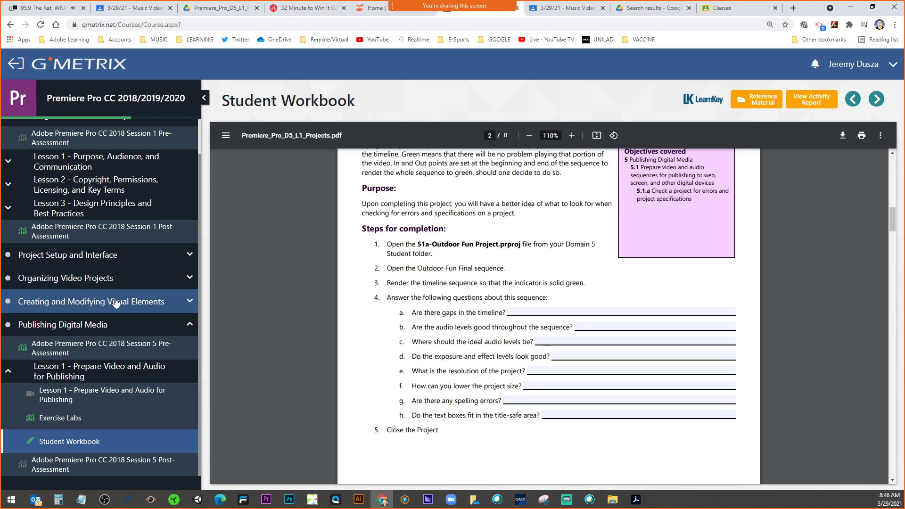
click(64, 327)
click(71, 364)
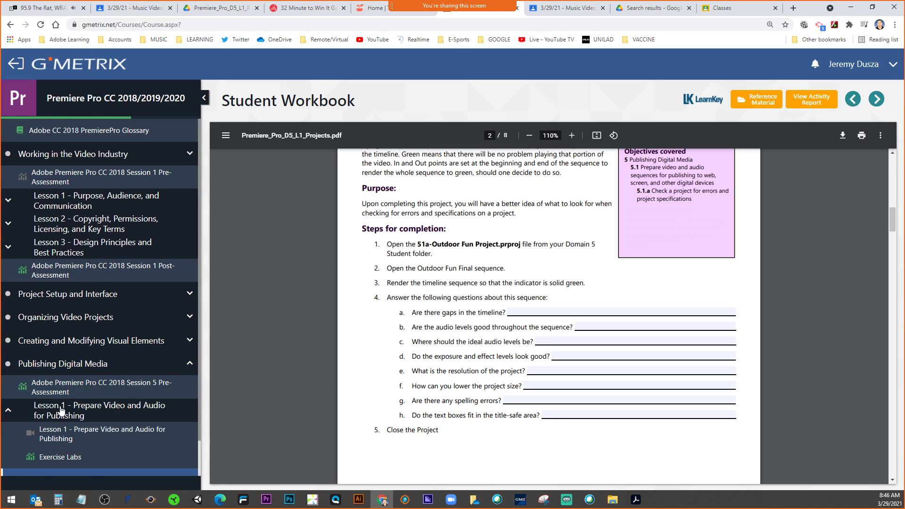
scroll(60, 409, down, 1)
click(60, 413)
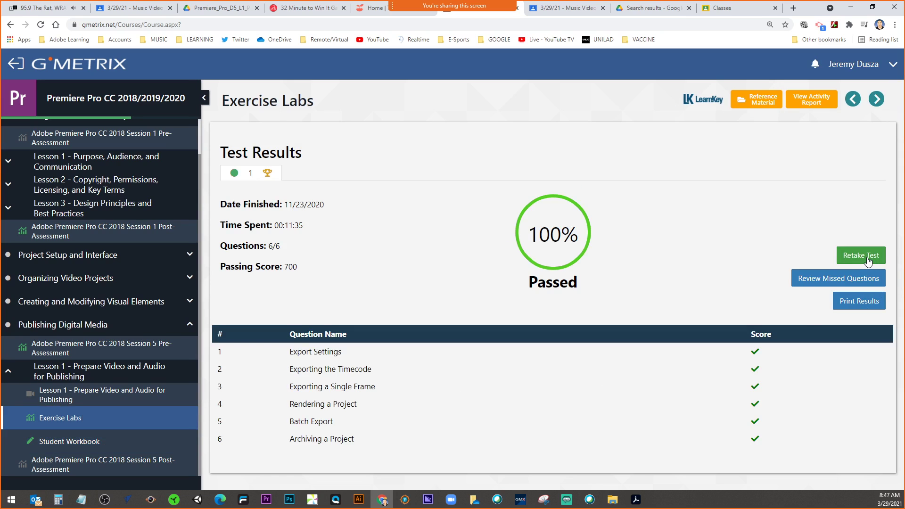
click(869, 260)
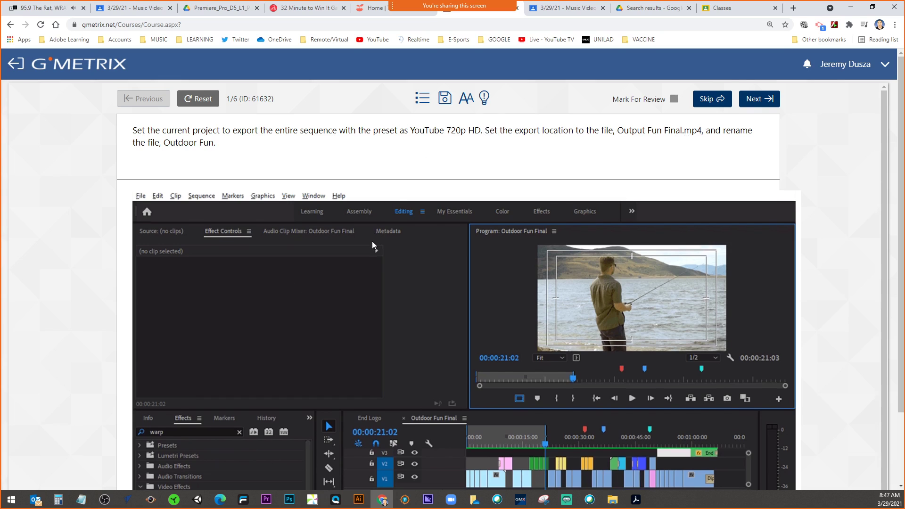
- Open the media export settings for the Outdoor Fun Final sequence in the first lab exercise
scroll(372, 242, down, 1)
scroll(372, 241, up, 1)
click(141, 195)
scroll(166, 285, down, 2)
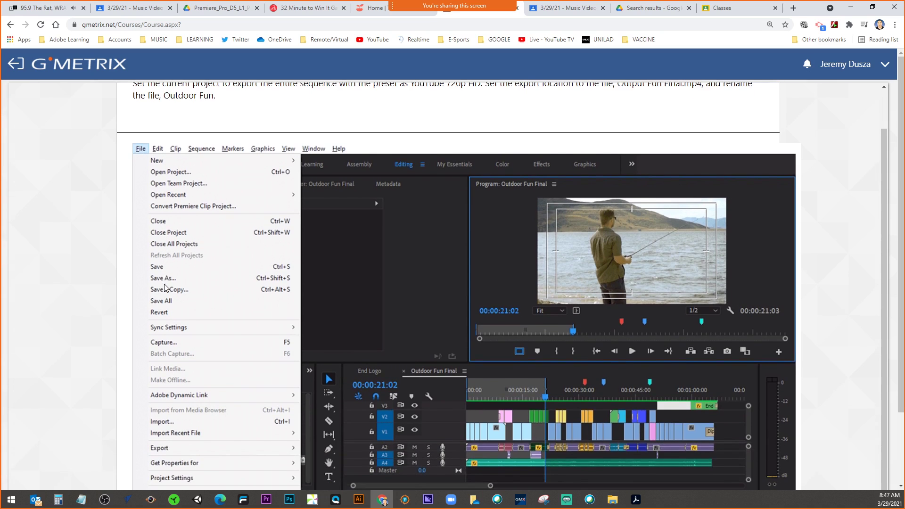
click(192, 408)
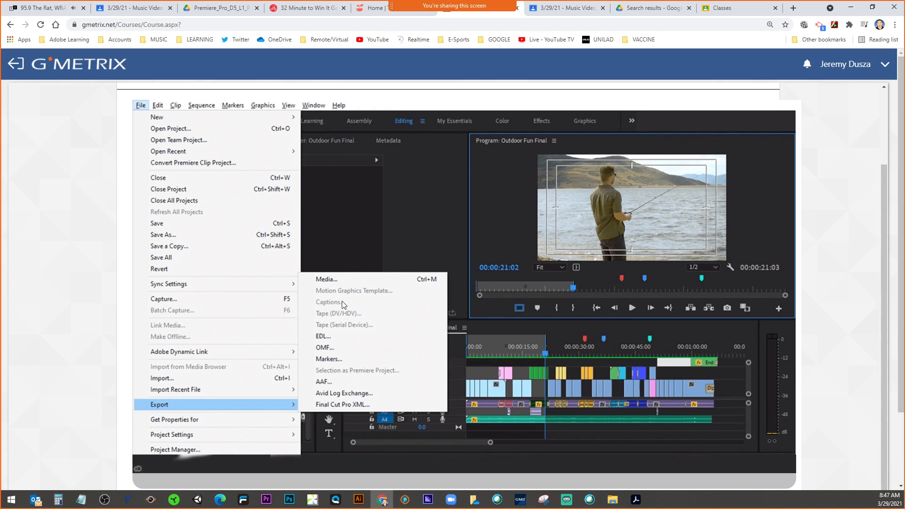
click(325, 280)
scroll(459, 313, up, 2)
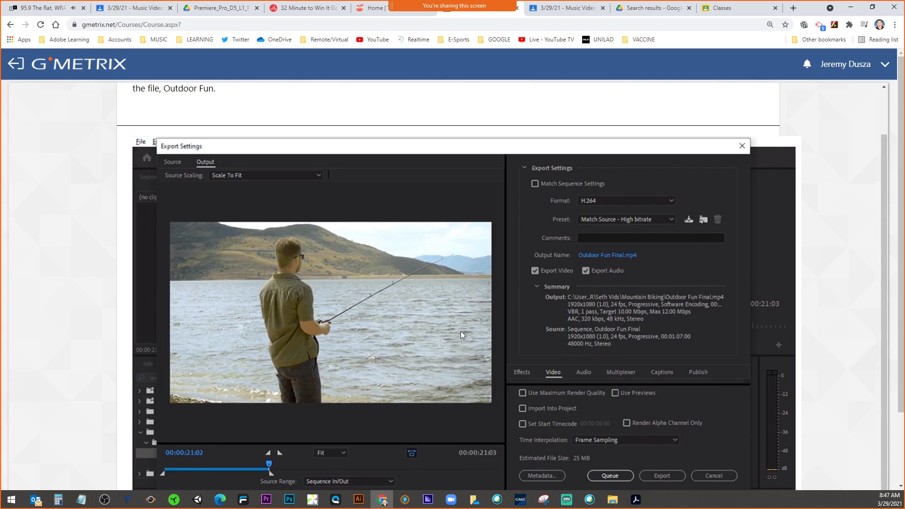
scroll(462, 335, down, 1)
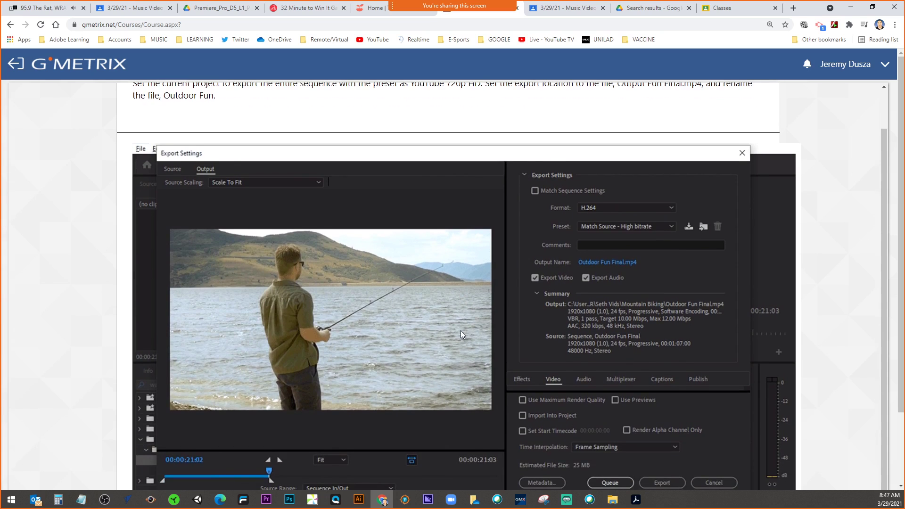
scroll(461, 331, up, 1)
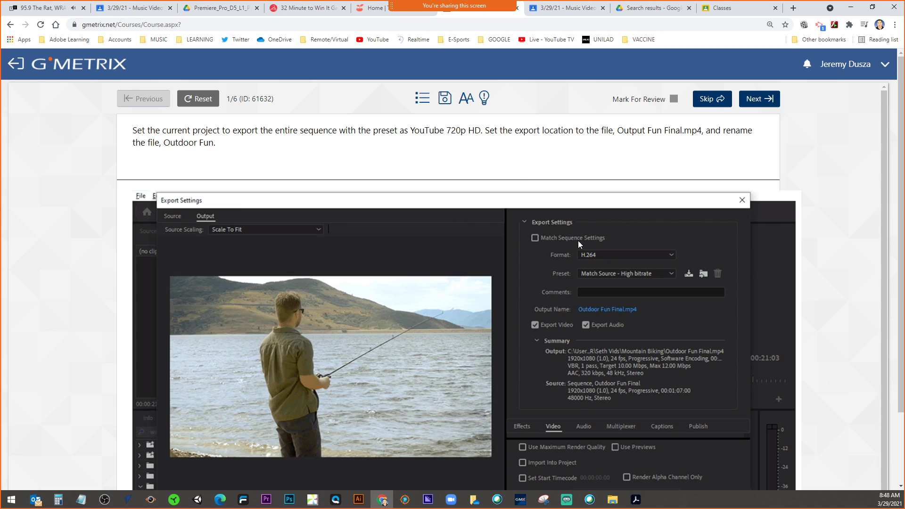
- Set the source range of the export to Entire Sequence
click(609, 310)
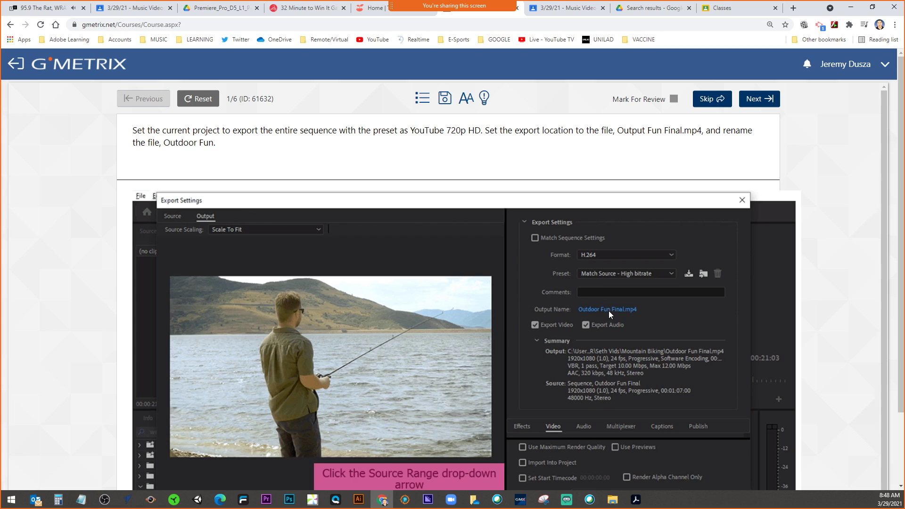
scroll(588, 305, down, 1)
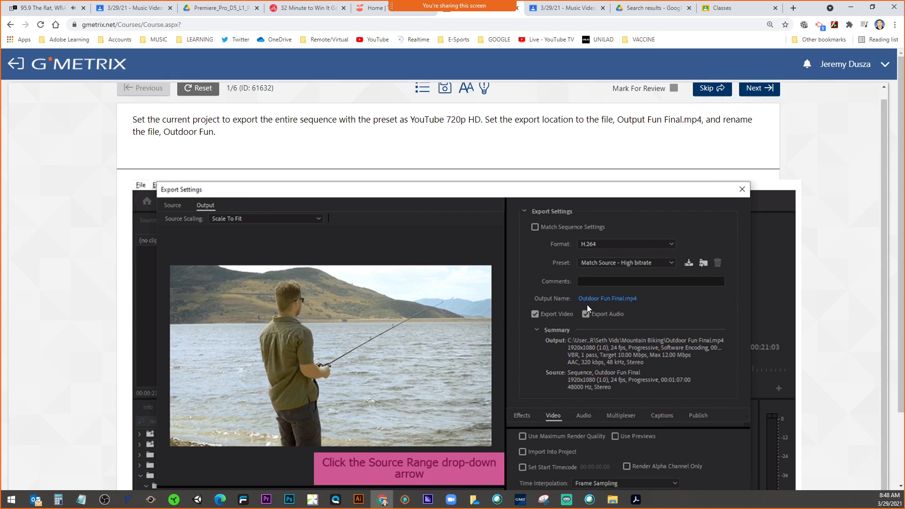
scroll(559, 300, up, 1)
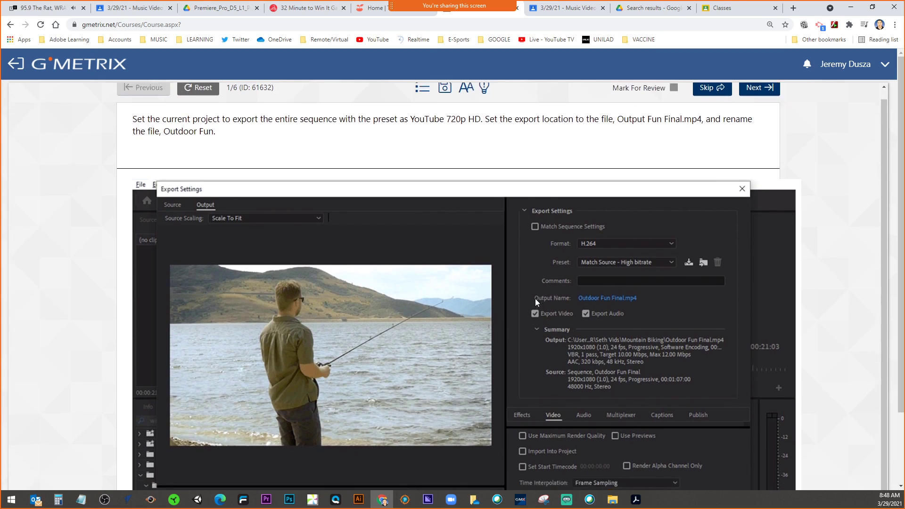
scroll(536, 298, down, 3)
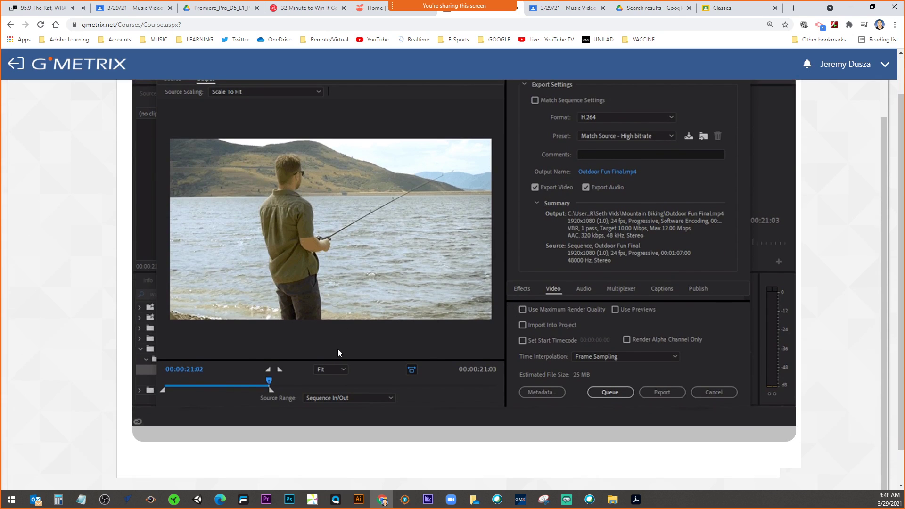
click(343, 399)
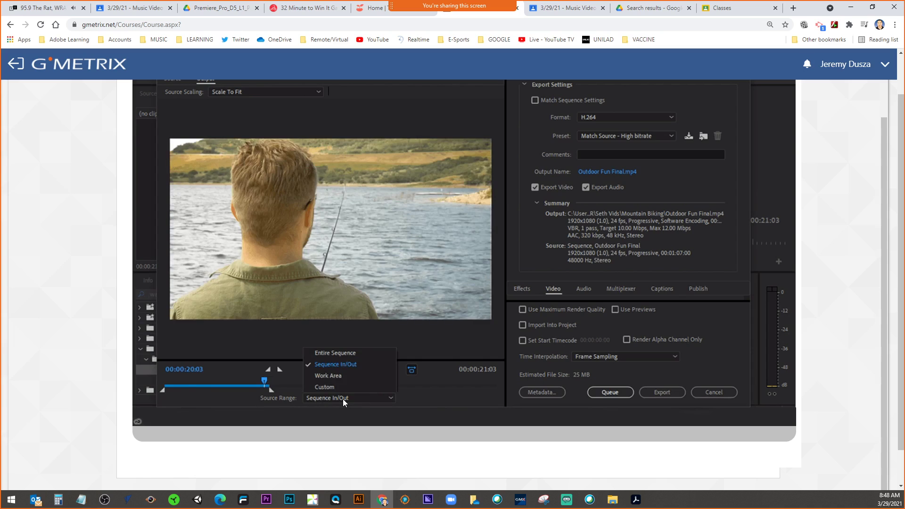
click(349, 353)
scroll(446, 375, up, 2)
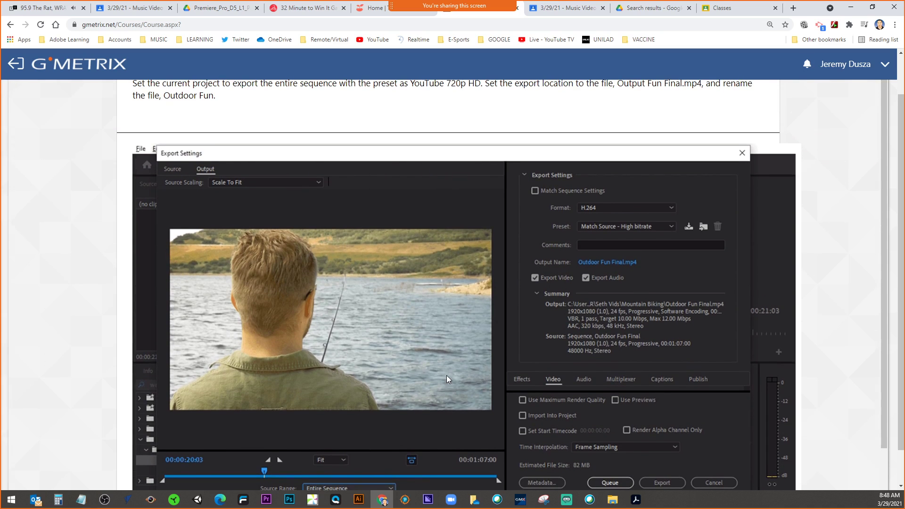
- Choose the YouTube 720p HD preset for the export
scroll(446, 376, up, 1)
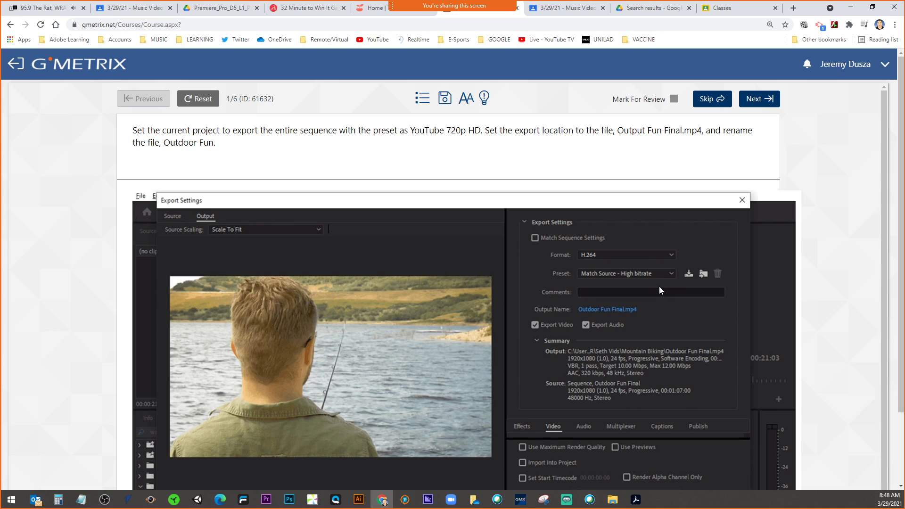
click(637, 274)
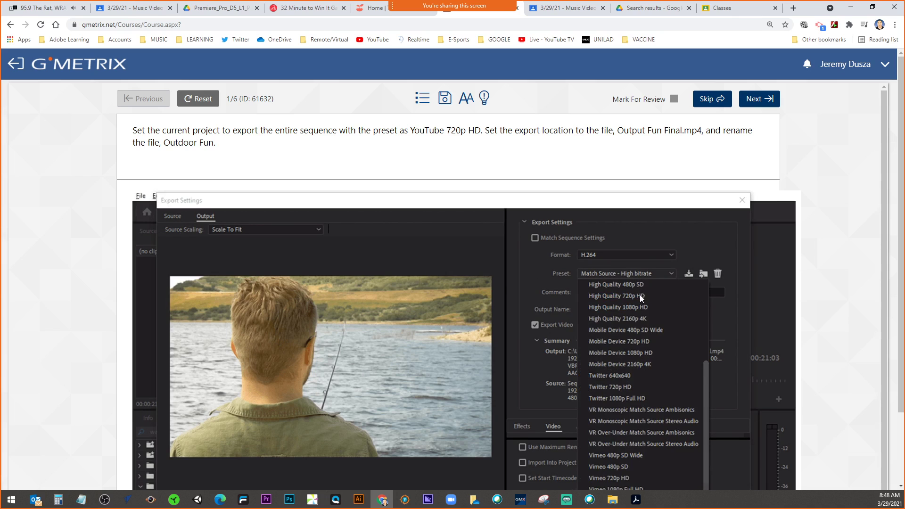
scroll(629, 338, down, 2)
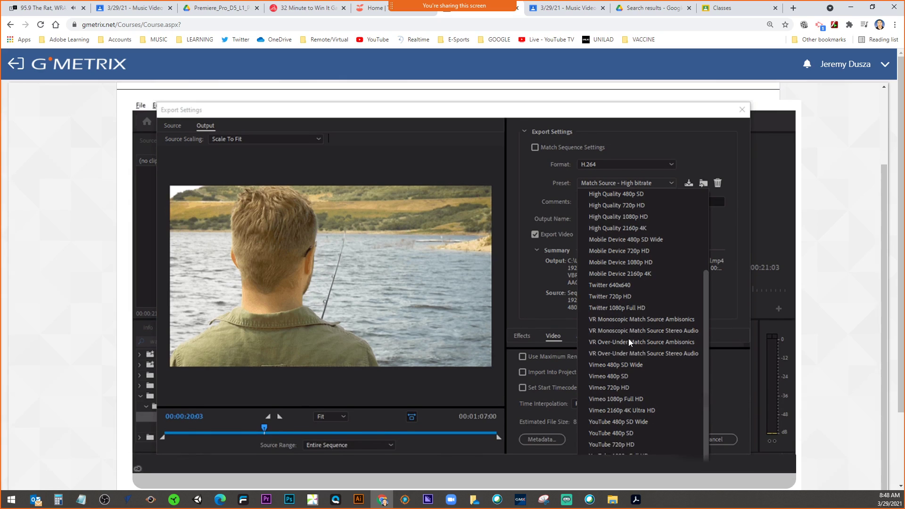
click(610, 445)
scroll(634, 345, up, 2)
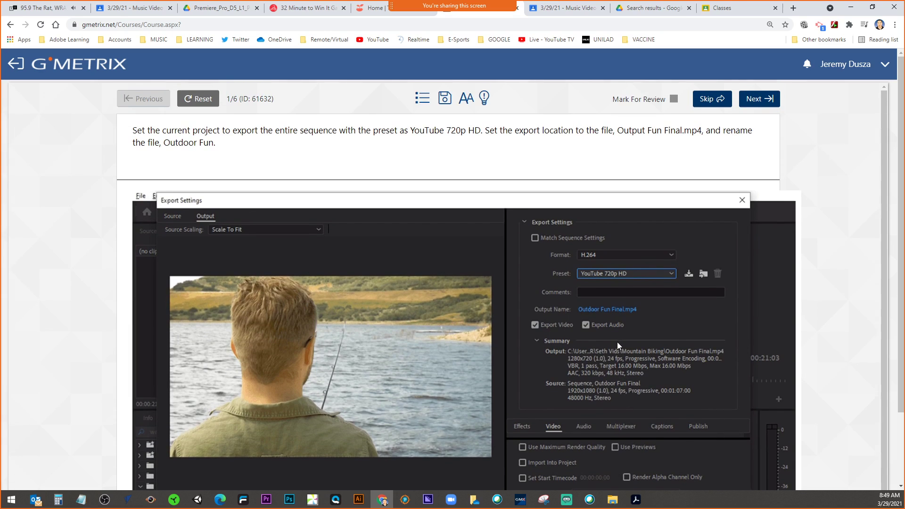
scroll(636, 228, down, 1)
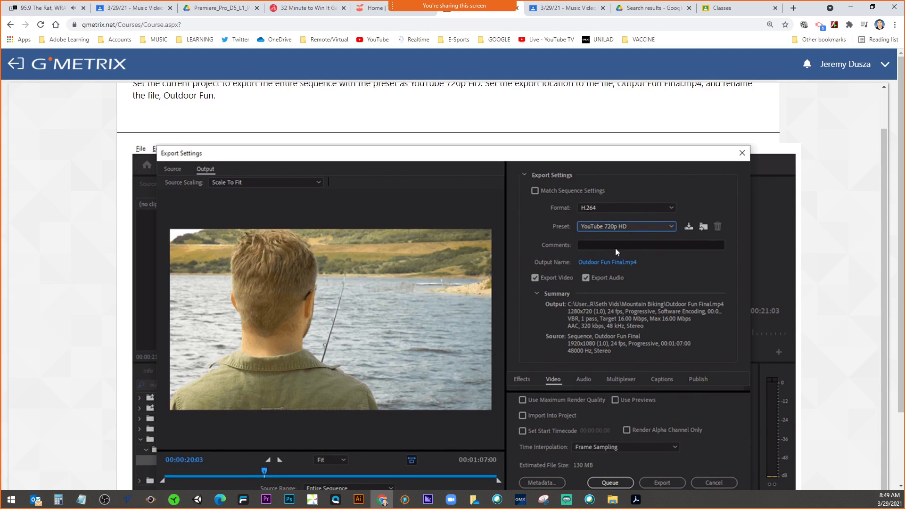
scroll(603, 262, up, 1)
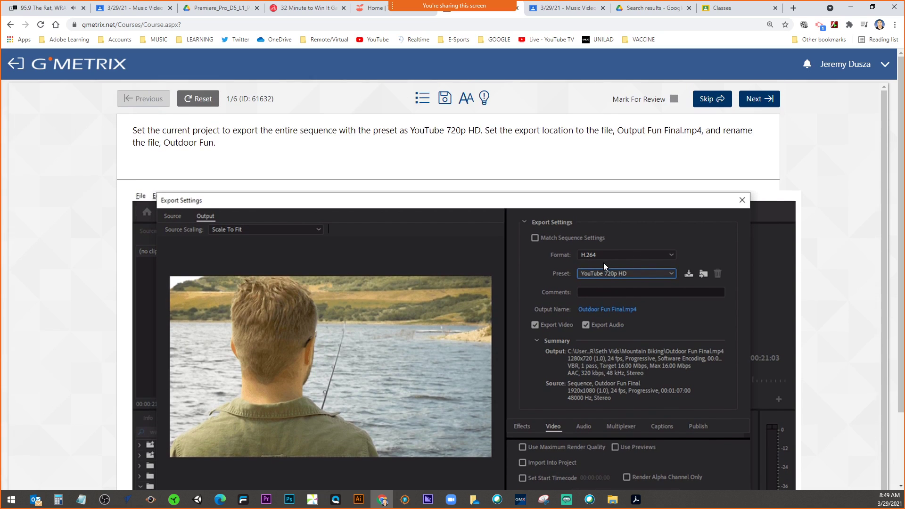
- Rename the export's output file as Outdoor Fun and save it in the Mountain Biking folder
click(615, 309)
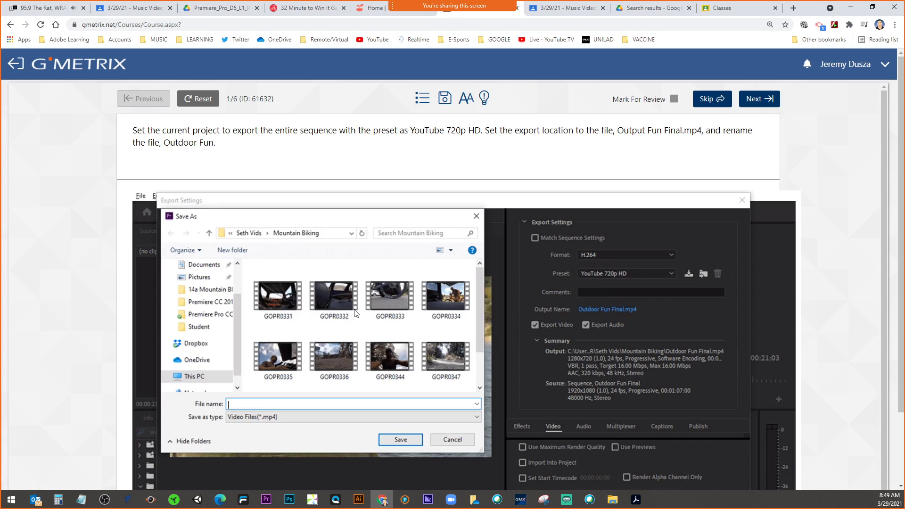
click(240, 407)
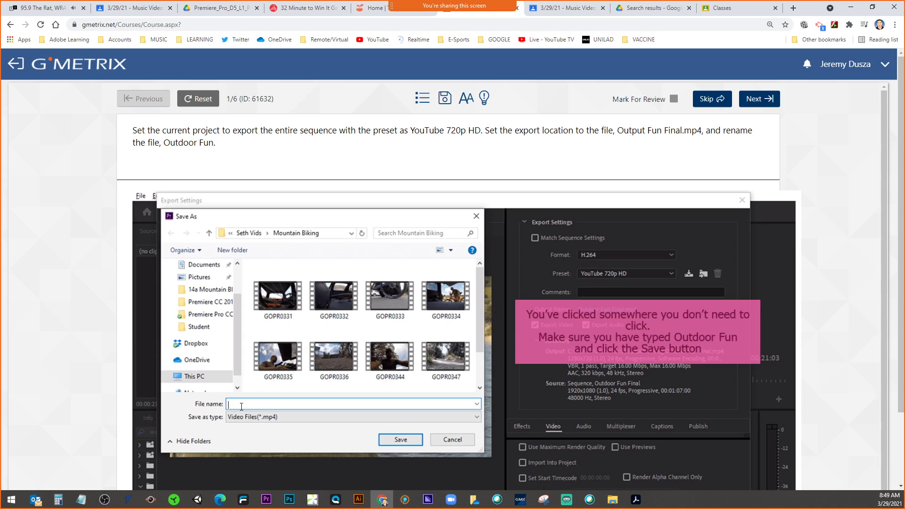
text(Outdoor Fun)
click(407, 441)
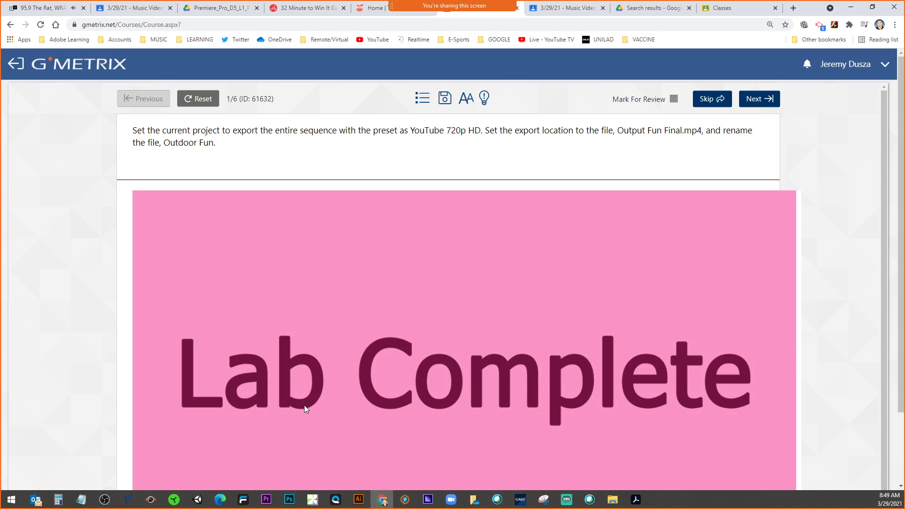
- Submit the answer to lab exercise 1 and continue past its feedback to exercise 2
scroll(417, 273, down, 2)
scroll(417, 273, up, 2)
click(756, 100)
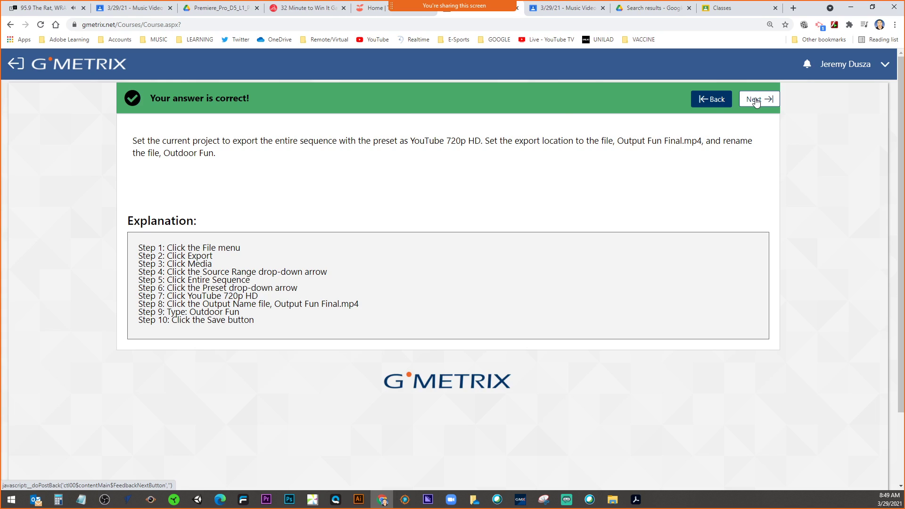
click(756, 100)
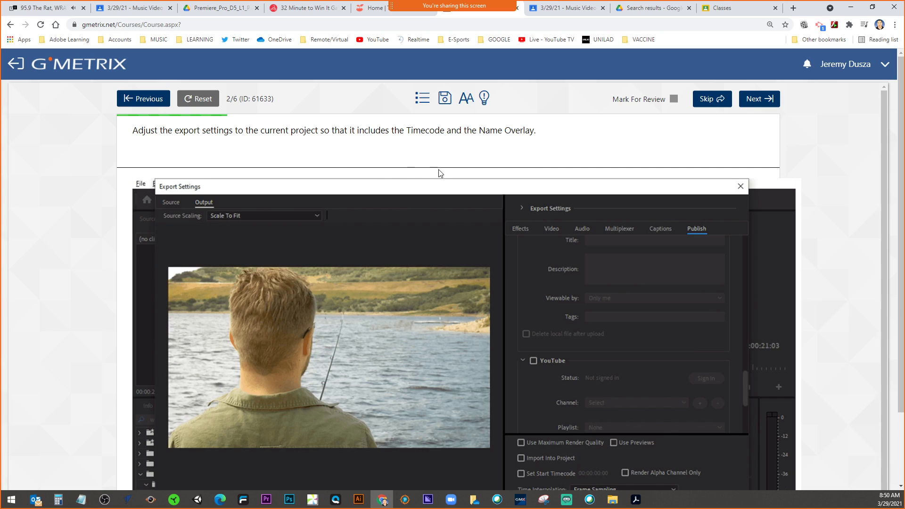
- Bring up the Effects section of the export settings in lab exercise 2
scroll(440, 174, down, 2)
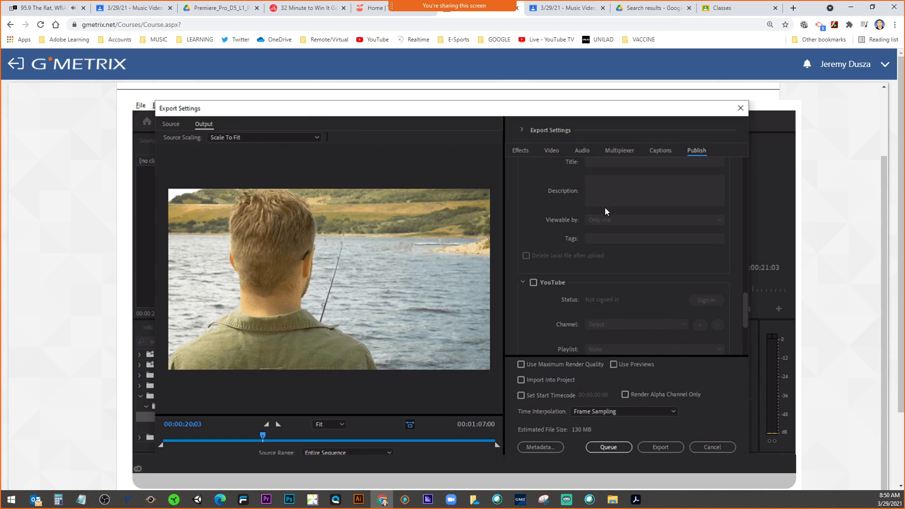
scroll(606, 207, down, 1)
scroll(605, 208, up, 1)
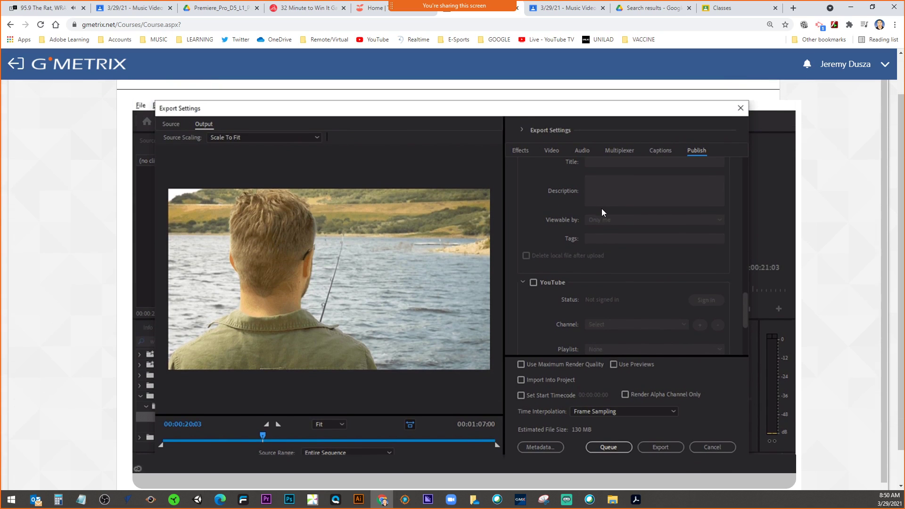
scroll(667, 271, up, 1)
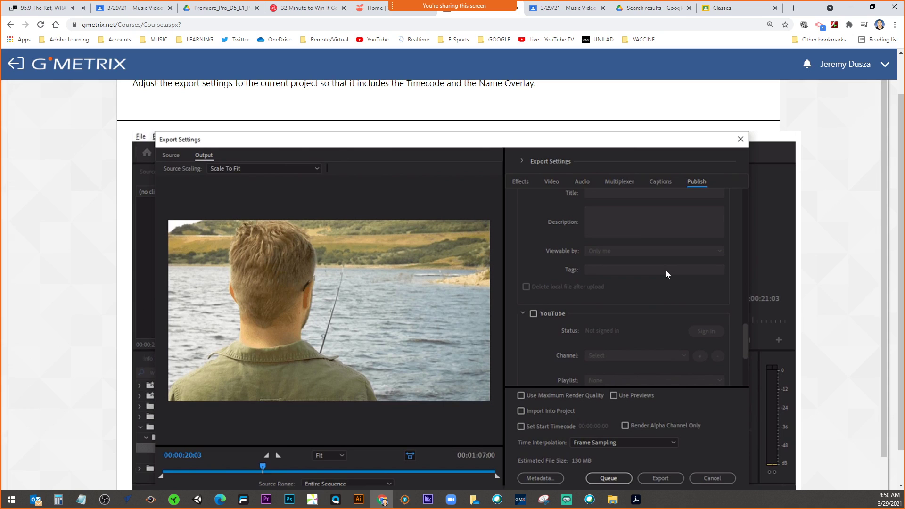
scroll(667, 271, down, 1)
scroll(666, 272, up, 1)
click(521, 184)
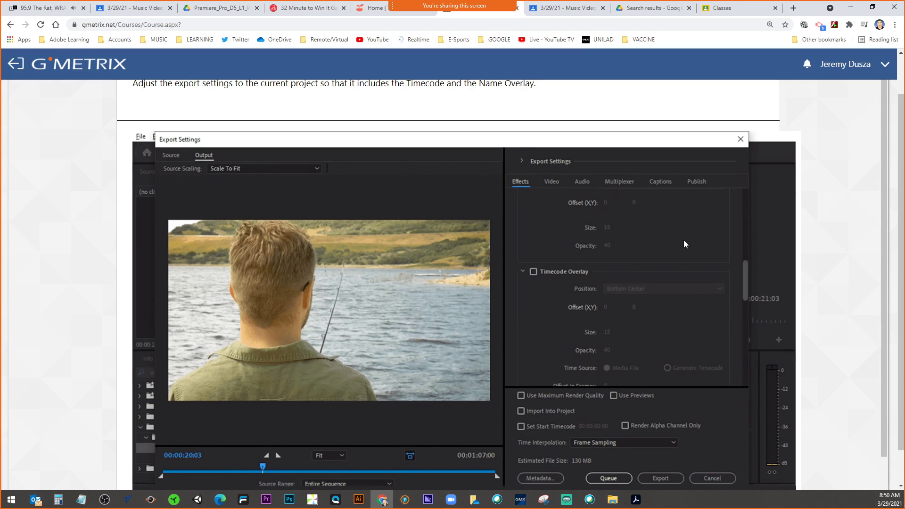
- Enable the Timecode Overlay and the Name Overlay for the export
scroll(687, 282, down, 1)
scroll(686, 281, up, 2)
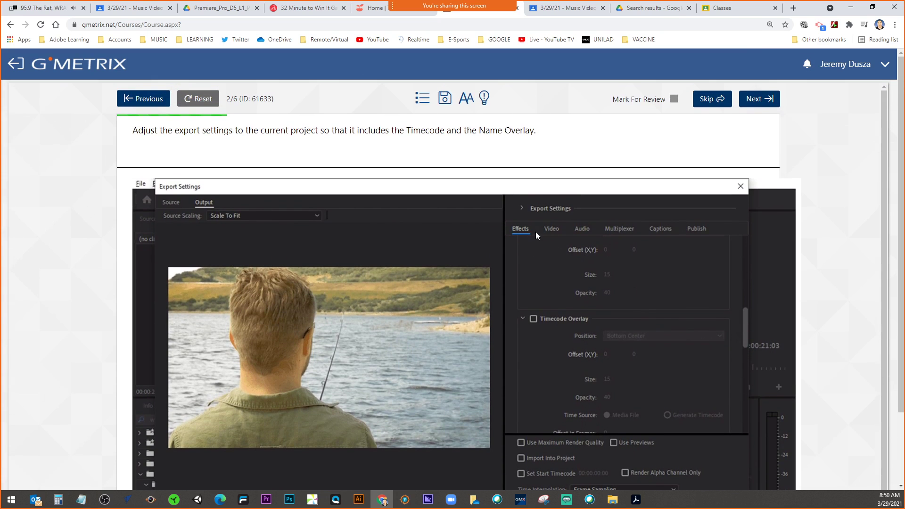
scroll(536, 231, down, 1)
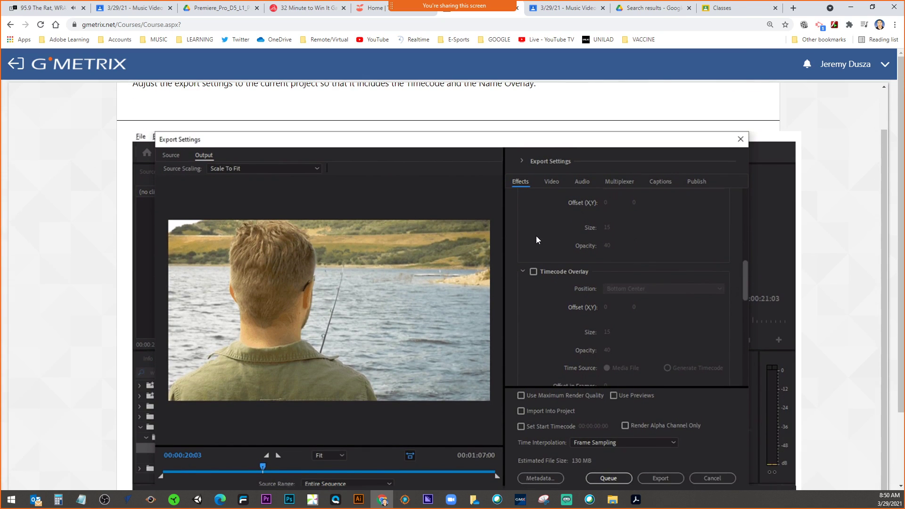
click(533, 272)
scroll(538, 274, up, 2)
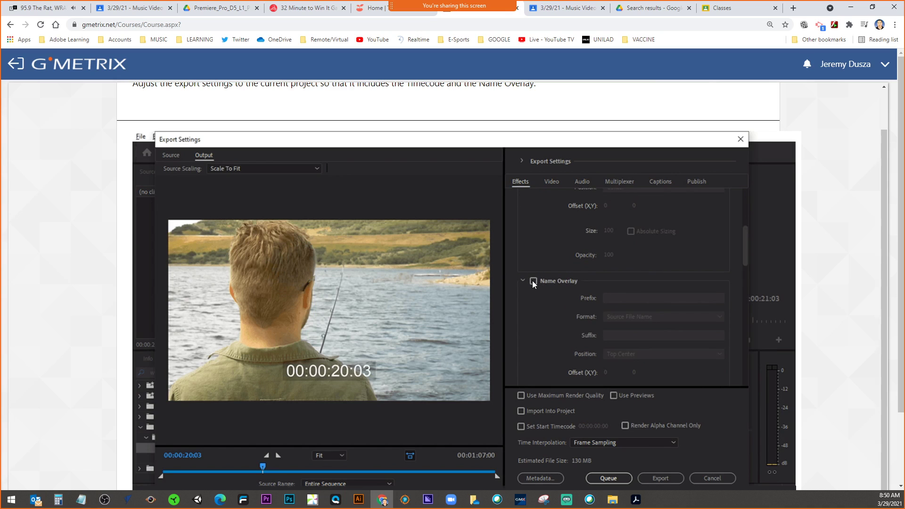
click(533, 281)
scroll(583, 284, down, 1)
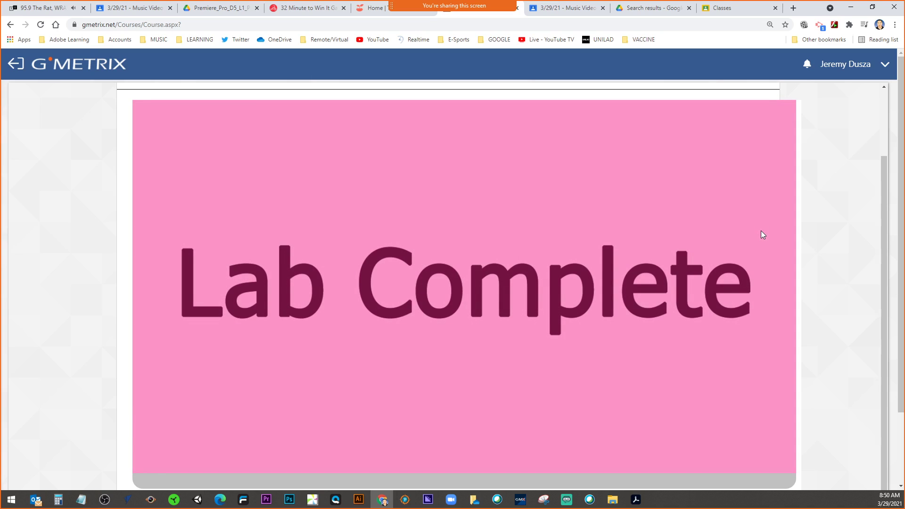
- Submit the overlay answer, continue to lab exercise 3, and look over its still-frame export task and workspace
scroll(762, 224, up, 2)
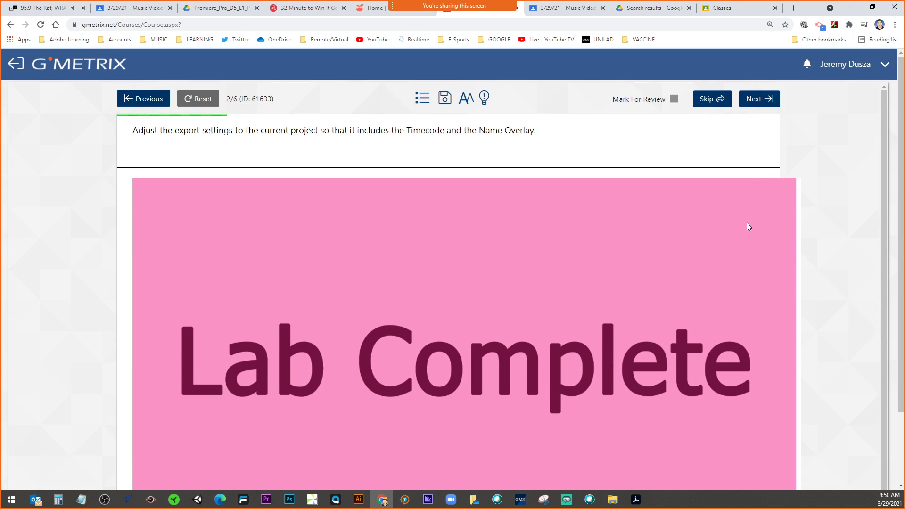
click(755, 99)
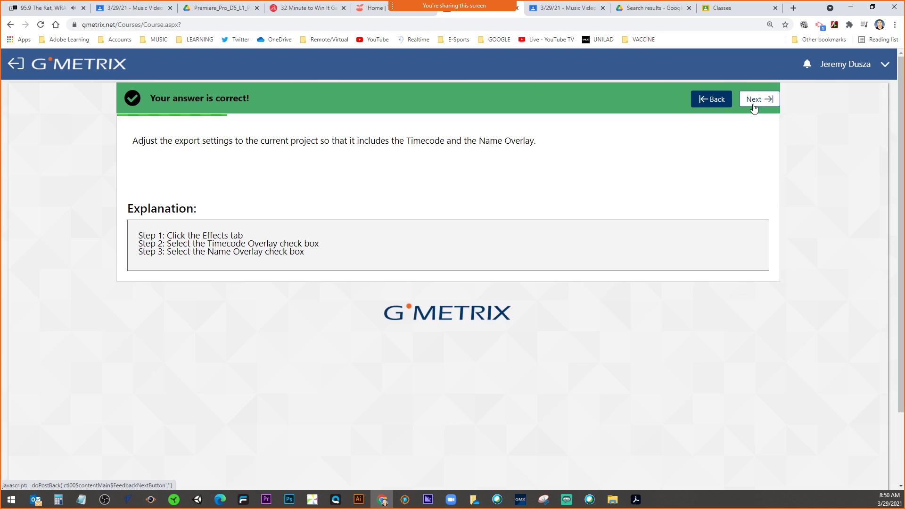
click(754, 106)
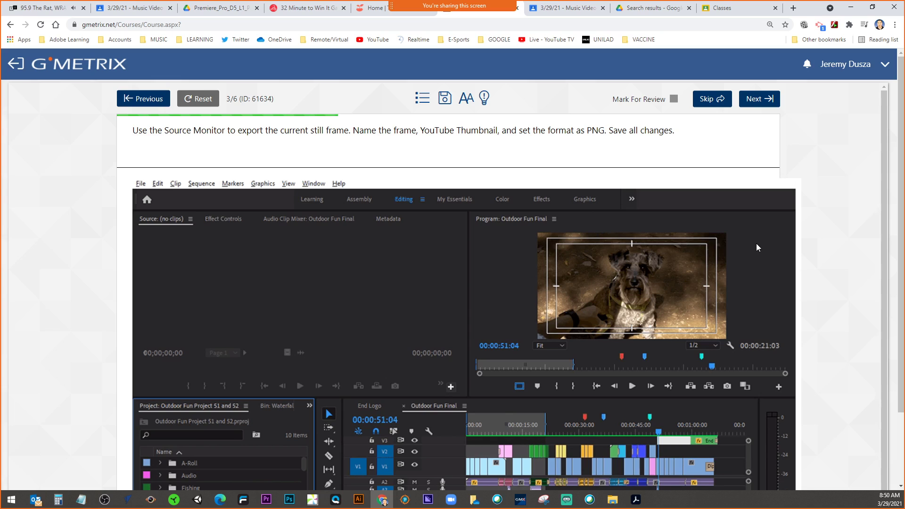
scroll(757, 244, down, 2)
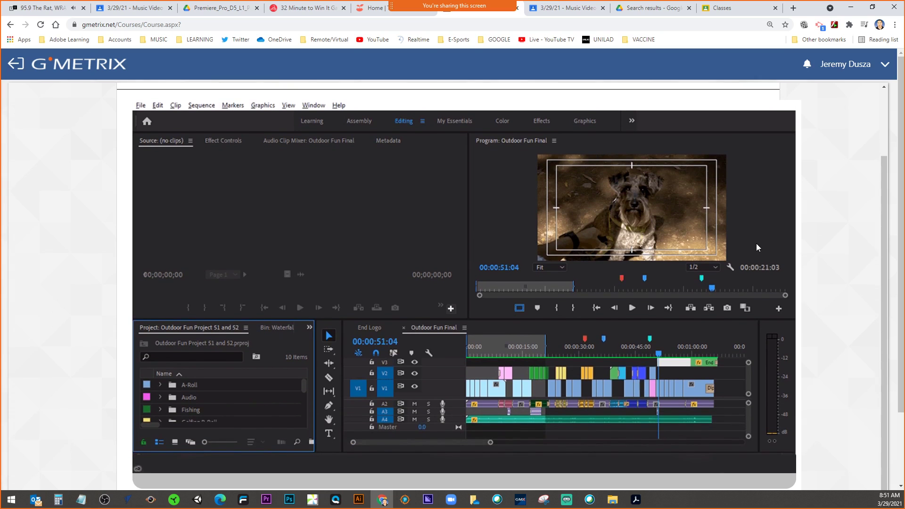
scroll(756, 243, up, 1)
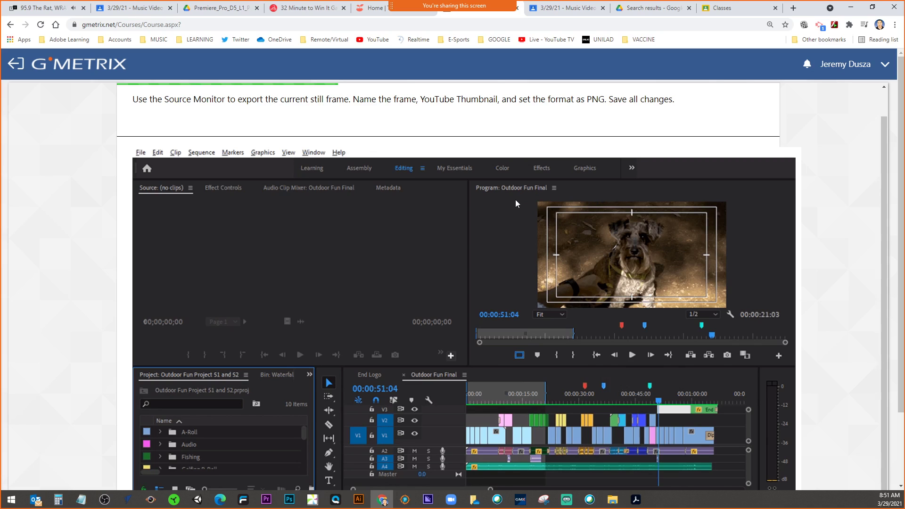
- Export the current still frame from the Program Monitor as a PNG named YouTube Thumbnail and save the changes
click(728, 354)
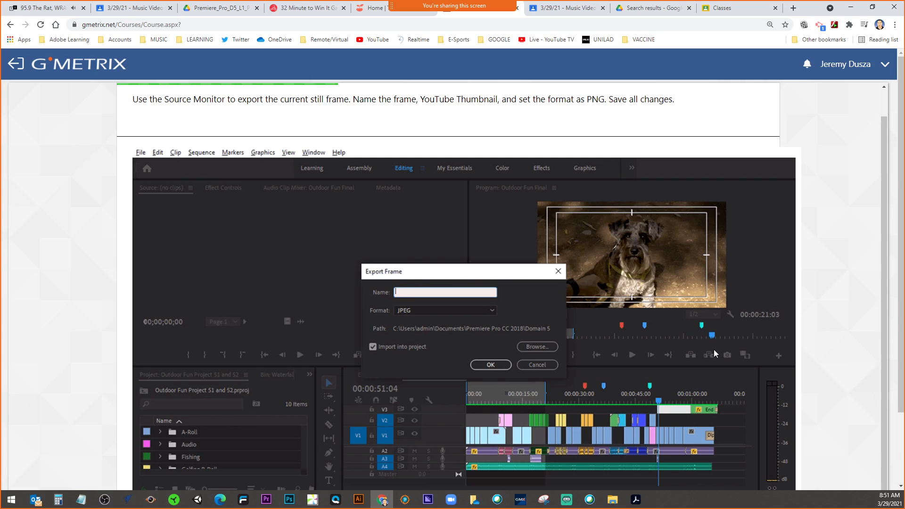
text(YouTube Thumn)
key(BackSpace)
text(bnail)
key(ctrl+a)
key(BackSpace)
click(467, 311)
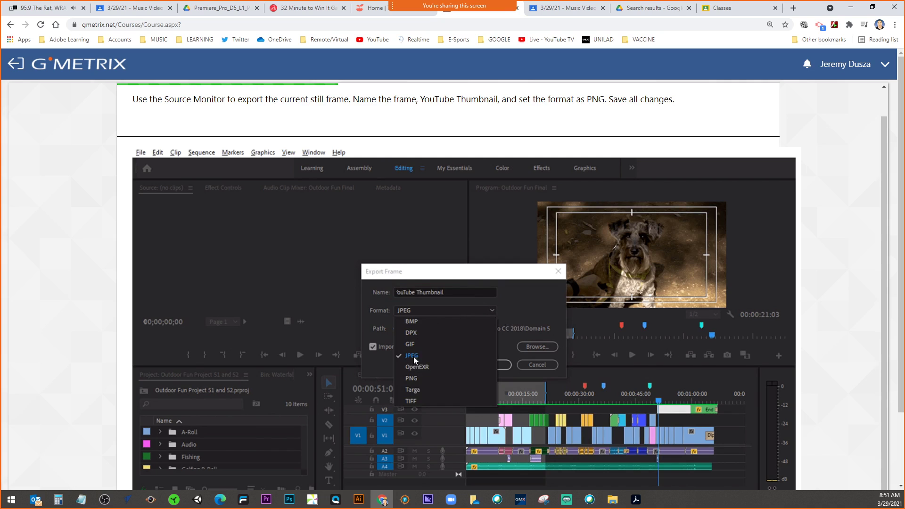
click(413, 378)
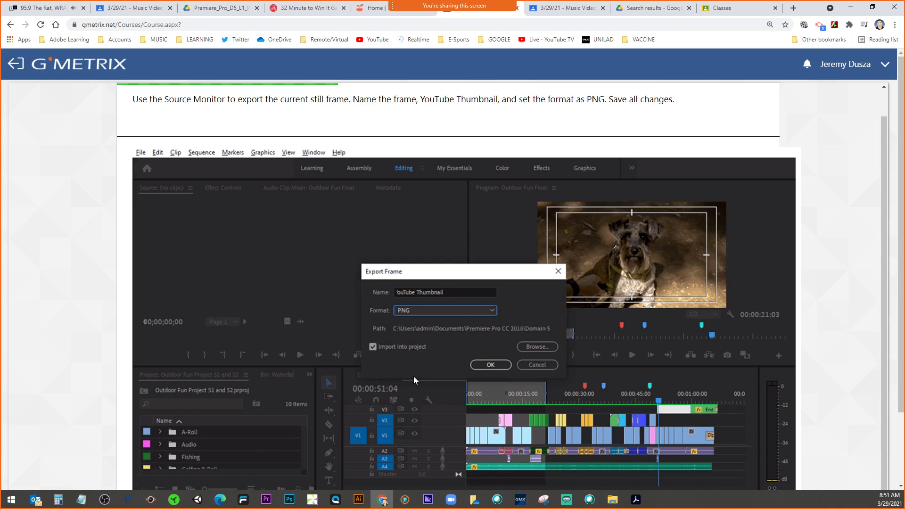
click(495, 365)
key(ctrl+s)
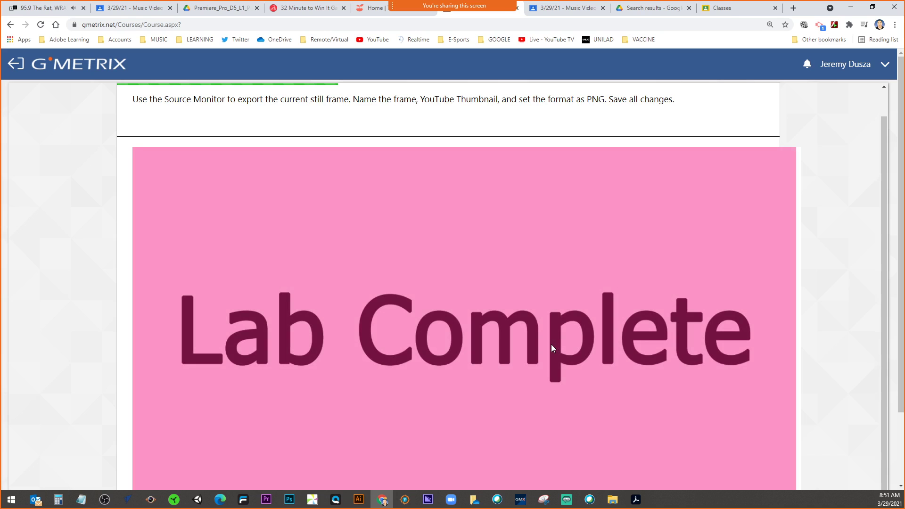
- Submit the still-frame answer for lab exercise 3 and continue past its feedback to exercise 4
scroll(625, 301, down, 2)
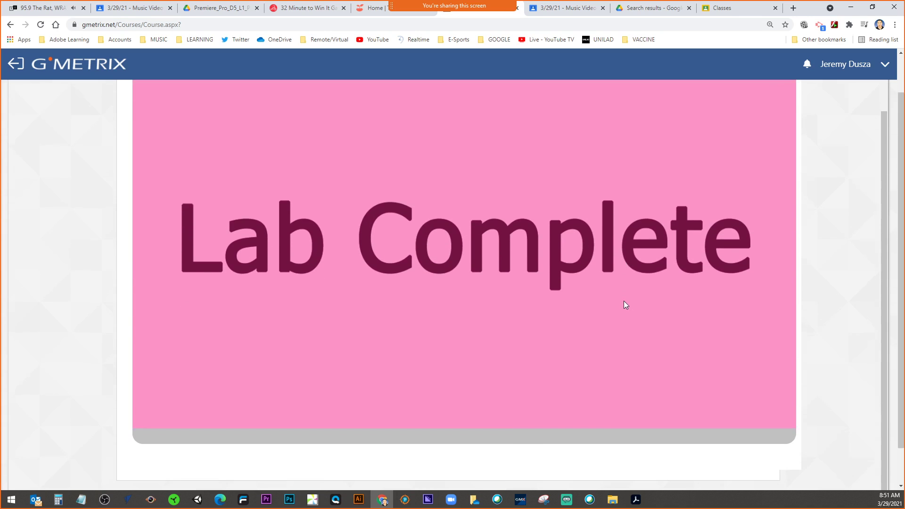
scroll(624, 300, up, 3)
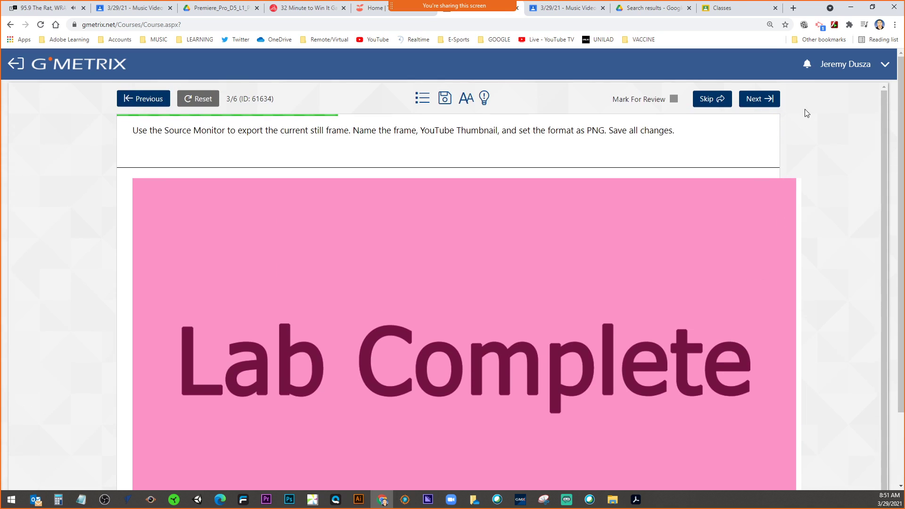
click(752, 101)
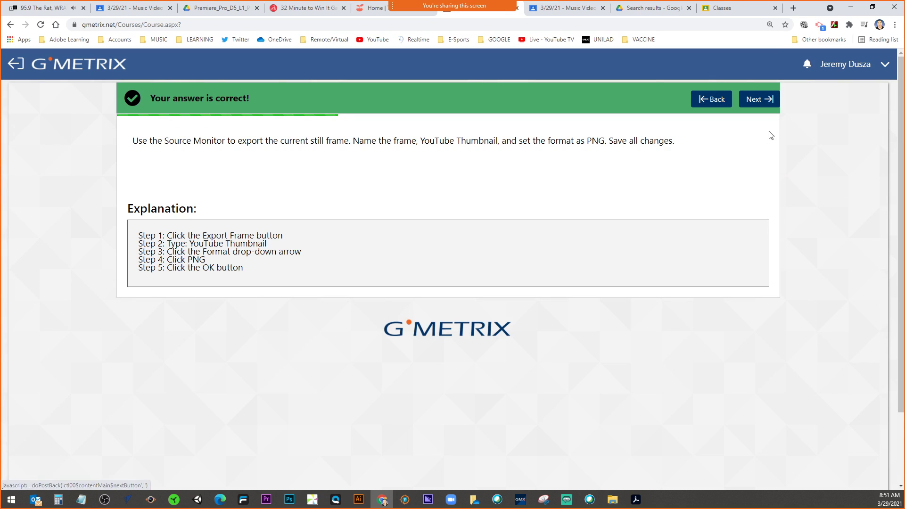
click(752, 98)
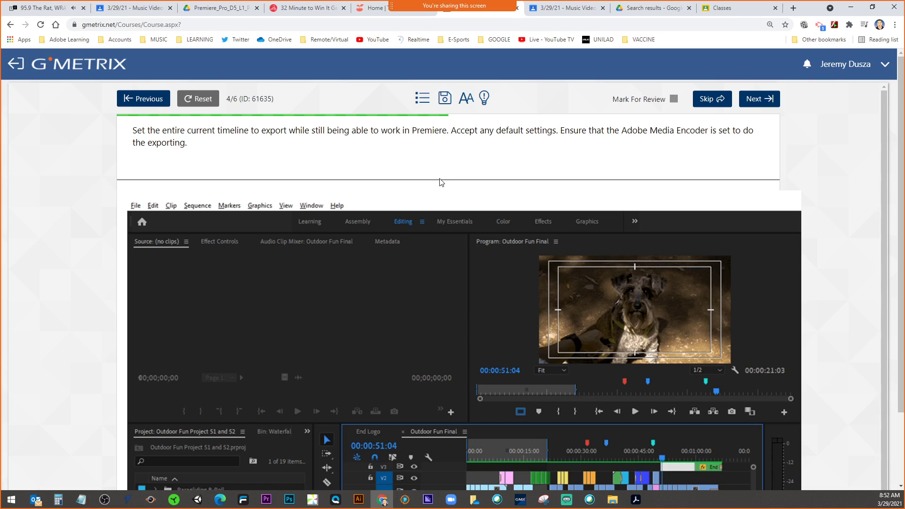
- Open the media export settings for the Outdoor Fun Final timeline in lab exercise 4
scroll(440, 178, down, 1)
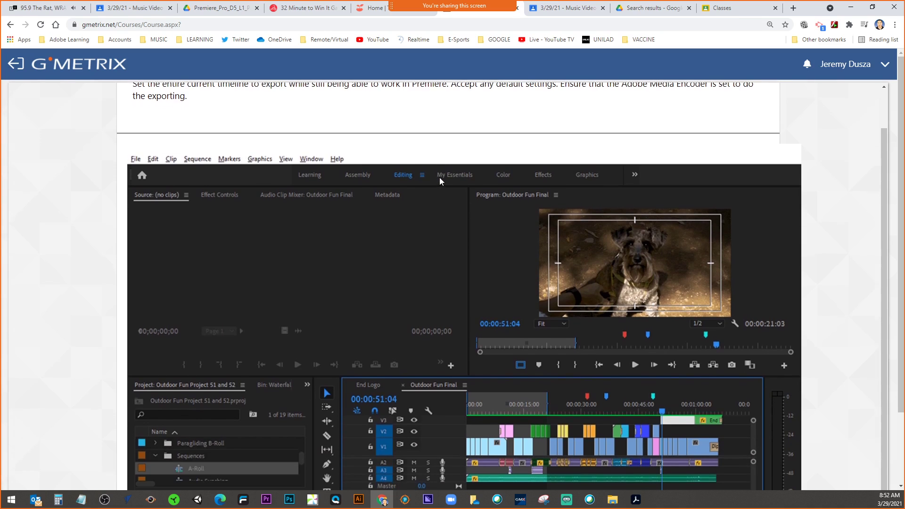
scroll(440, 178, up, 1)
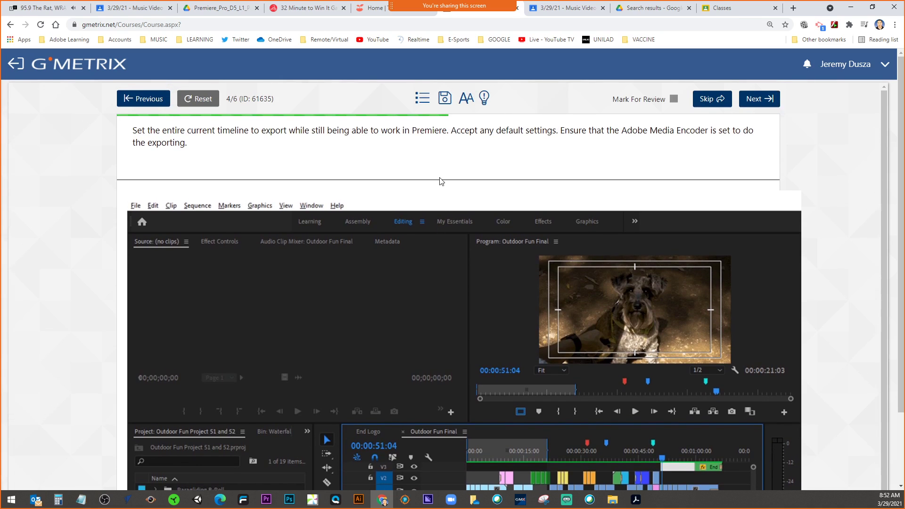
click(134, 207)
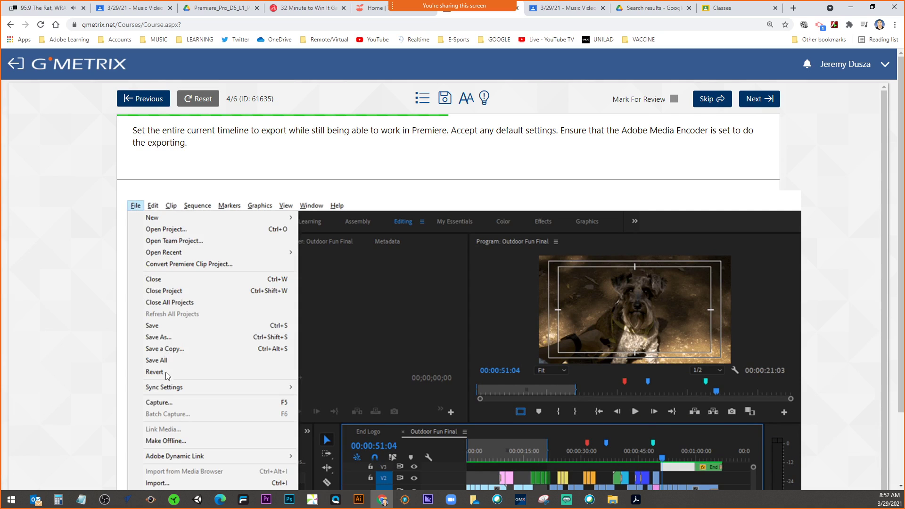
scroll(163, 404, down, 1)
click(170, 463)
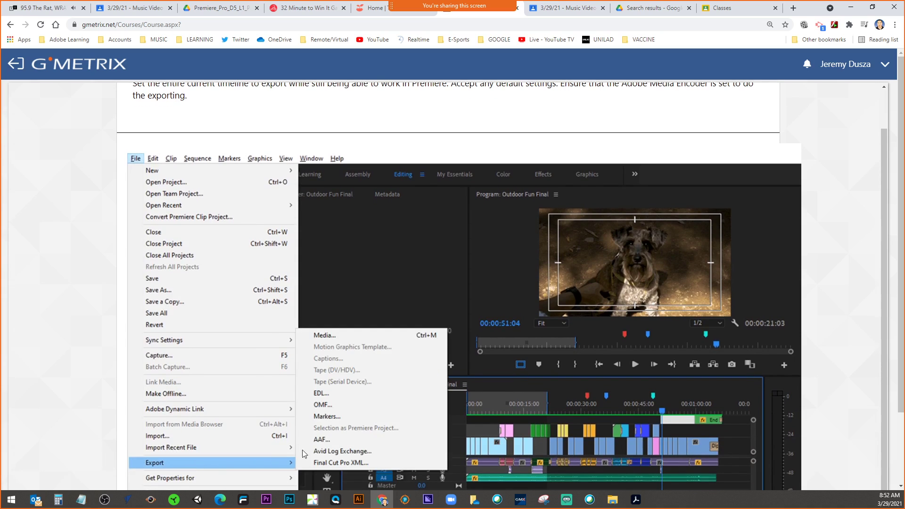
click(328, 336)
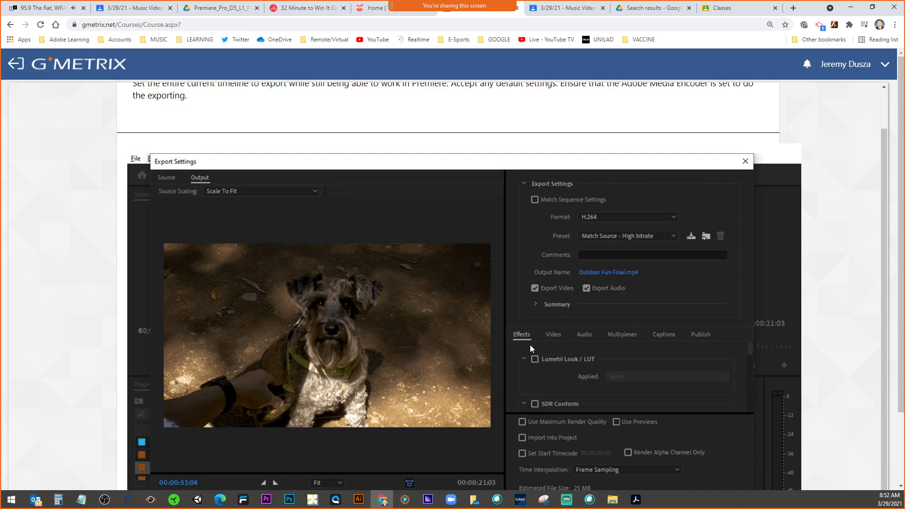
- Set the export's source range to Entire Sequence and send it to the Adobe Media Encoder queue with the default settings
scroll(530, 344, down, 1)
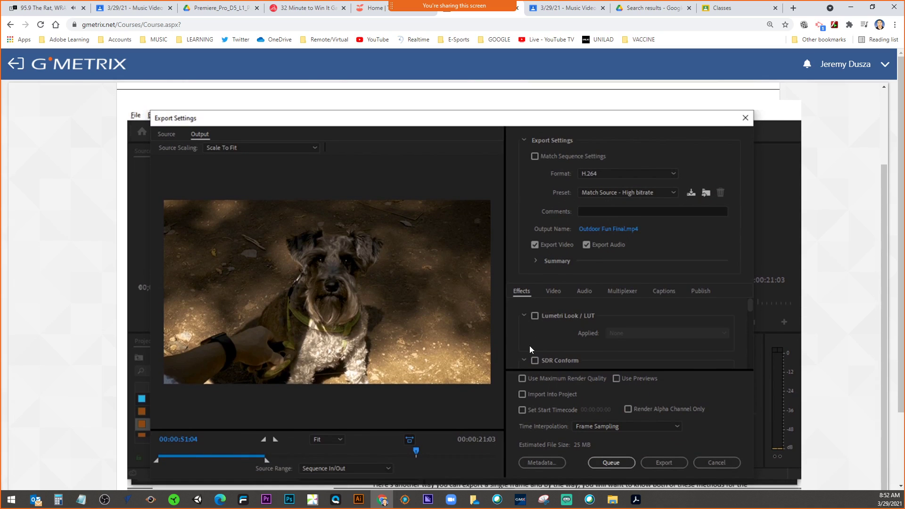
scroll(530, 346, up, 2)
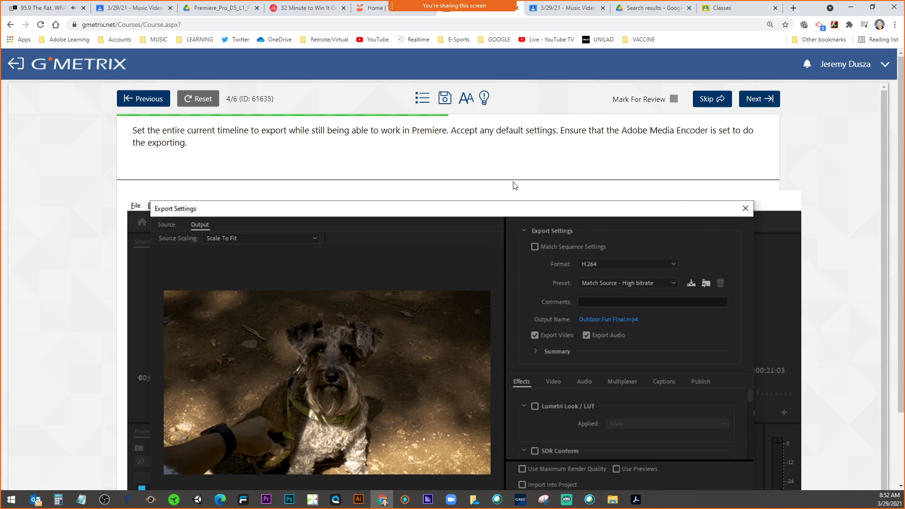
scroll(394, 203, down, 2)
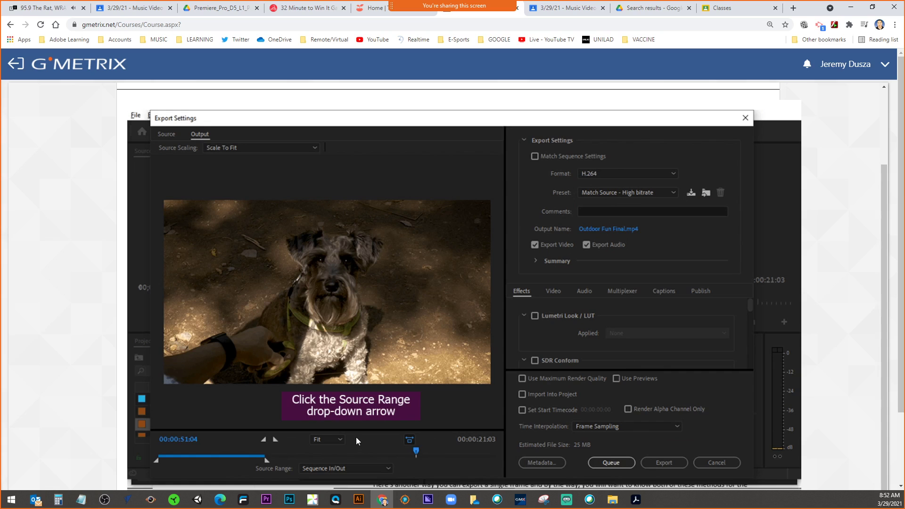
scroll(356, 437, up, 2)
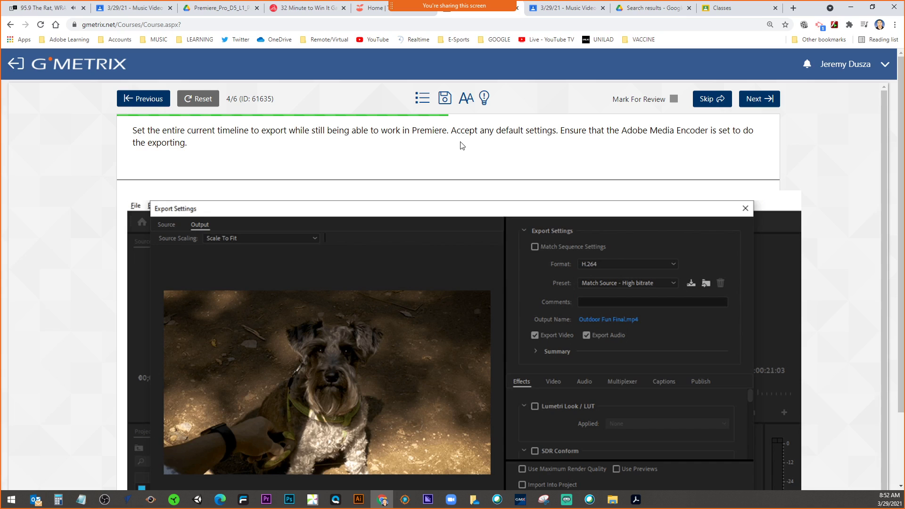
scroll(470, 198, down, 2)
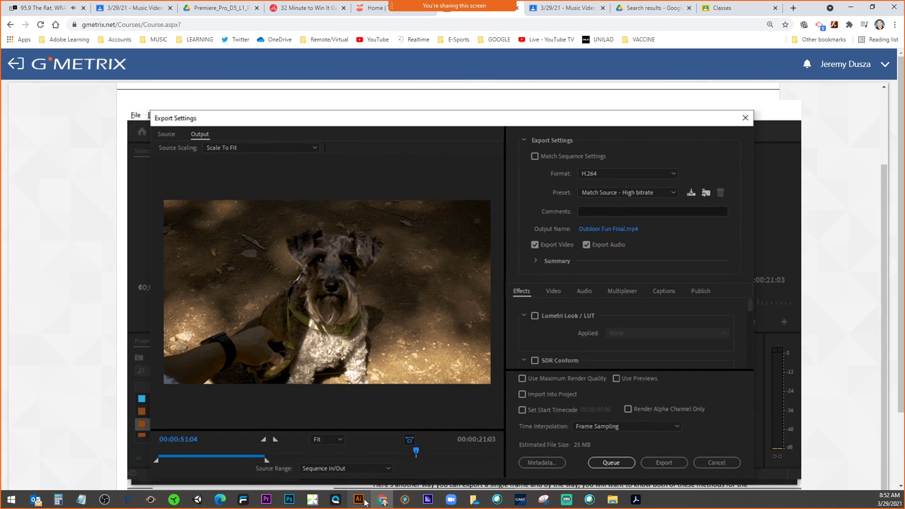
click(357, 469)
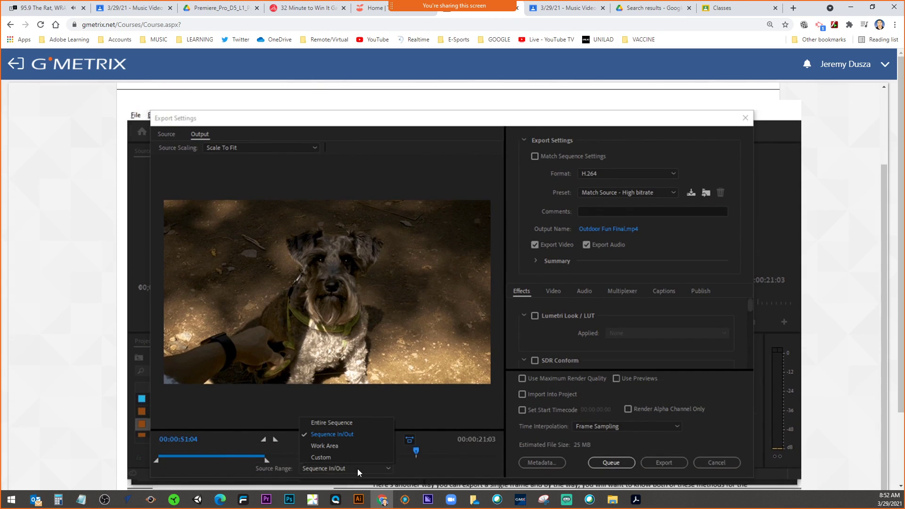
click(343, 423)
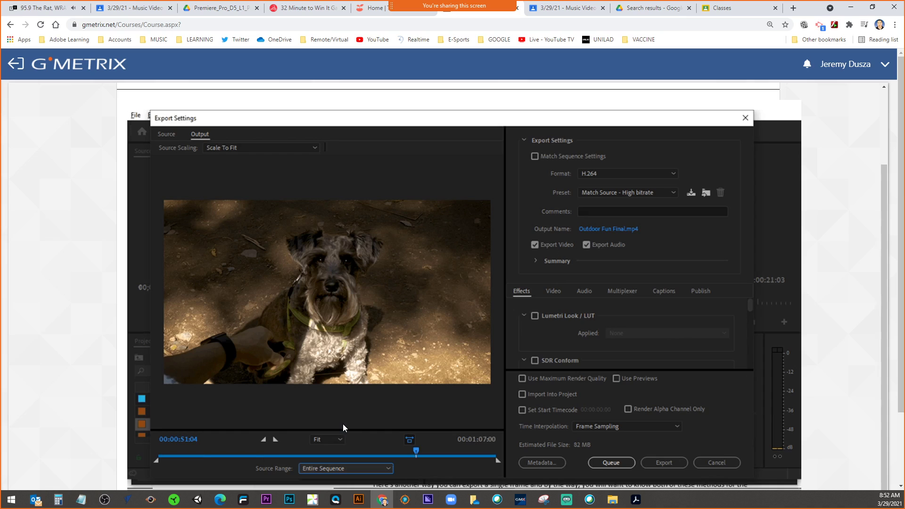
click(605, 462)
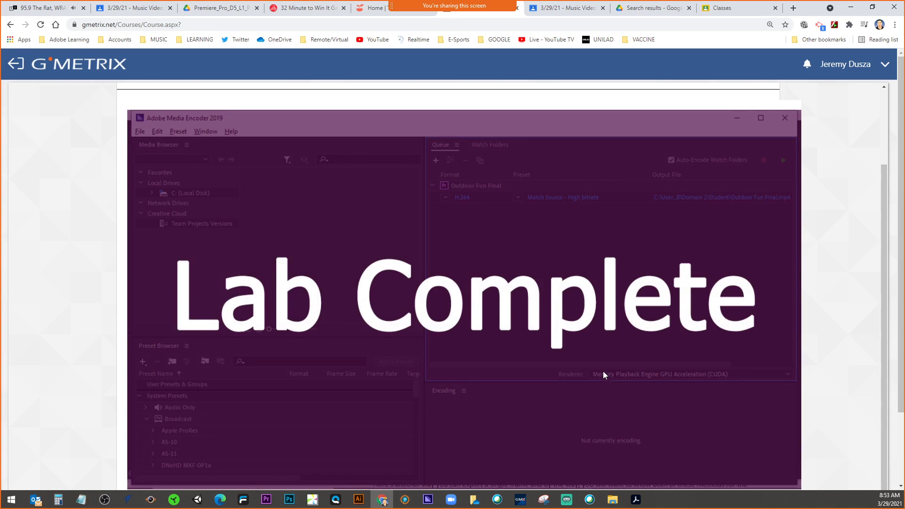
- Submit the timeline export answer for lab exercise 4 and continue past its feedback to exercise 5
scroll(575, 367, up, 2)
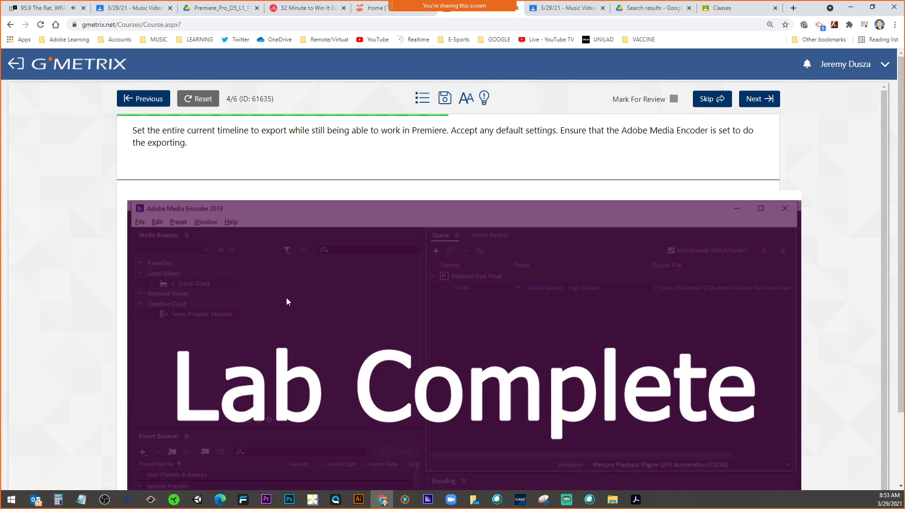
scroll(357, 355, down, 2)
scroll(441, 367, up, 2)
click(753, 105)
click(753, 101)
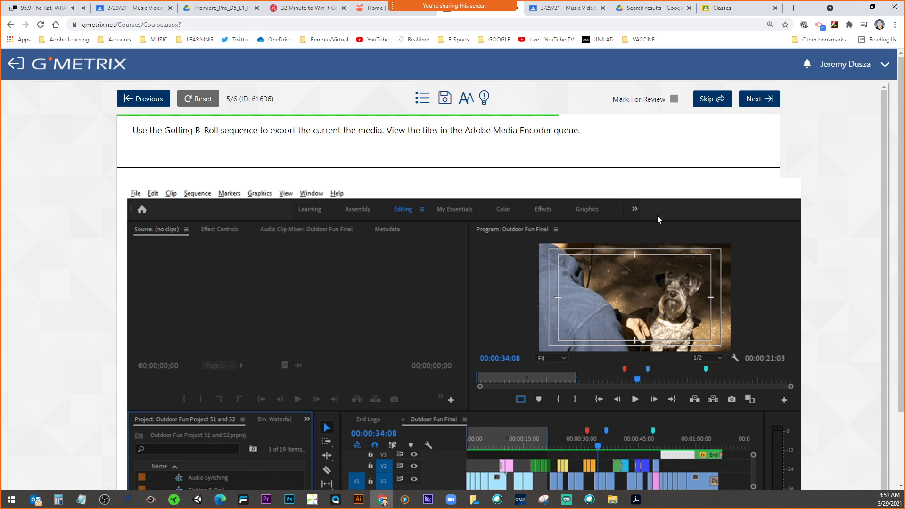
- Open the media export settings for the Golfing B-Roll sequence in the Sequences bin
scroll(658, 219, down, 2)
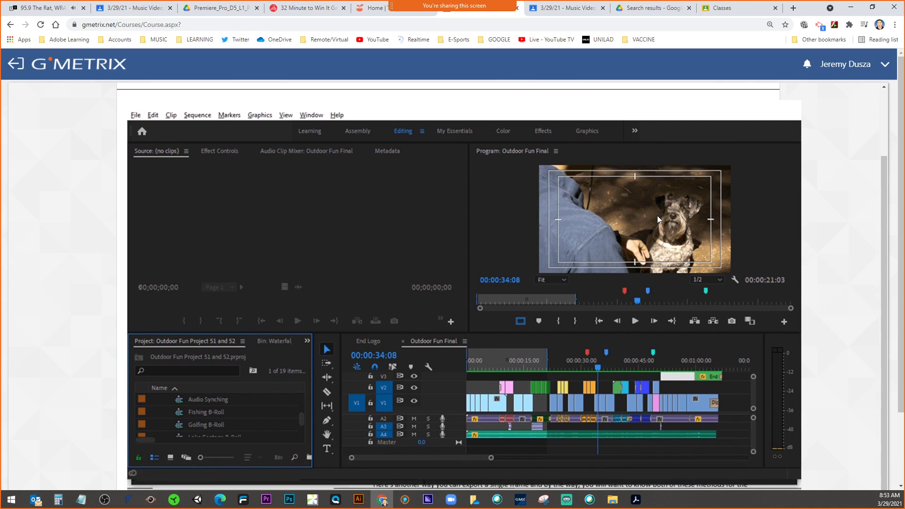
scroll(658, 216, down, 1)
scroll(657, 216, up, 1)
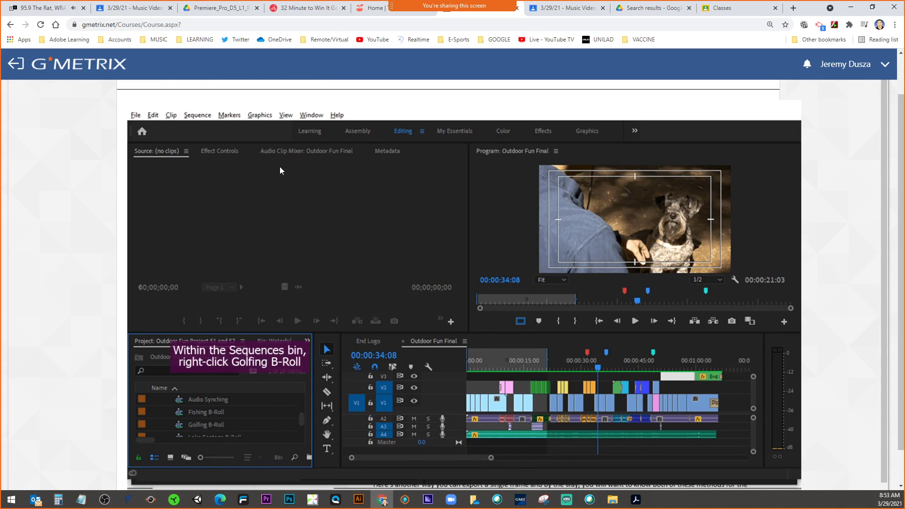
scroll(278, 168, up, 2)
scroll(276, 166, up, 2)
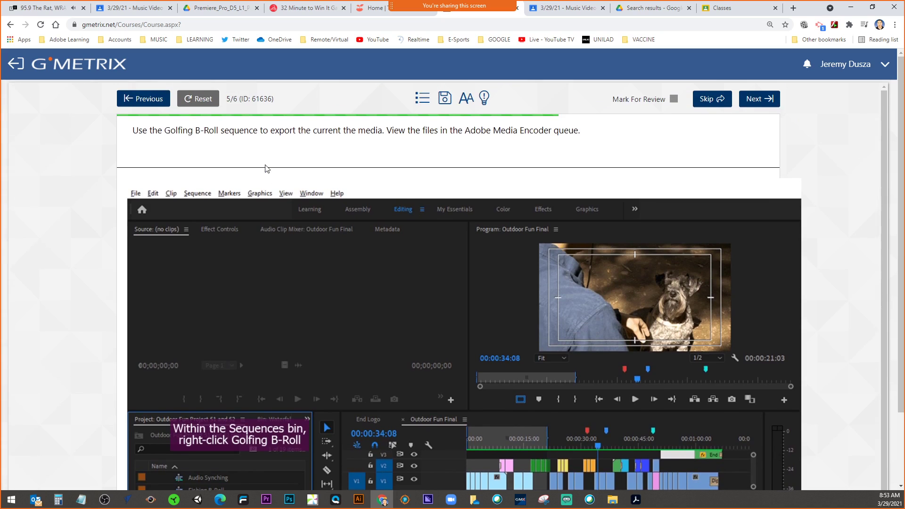
scroll(258, 169, down, 1)
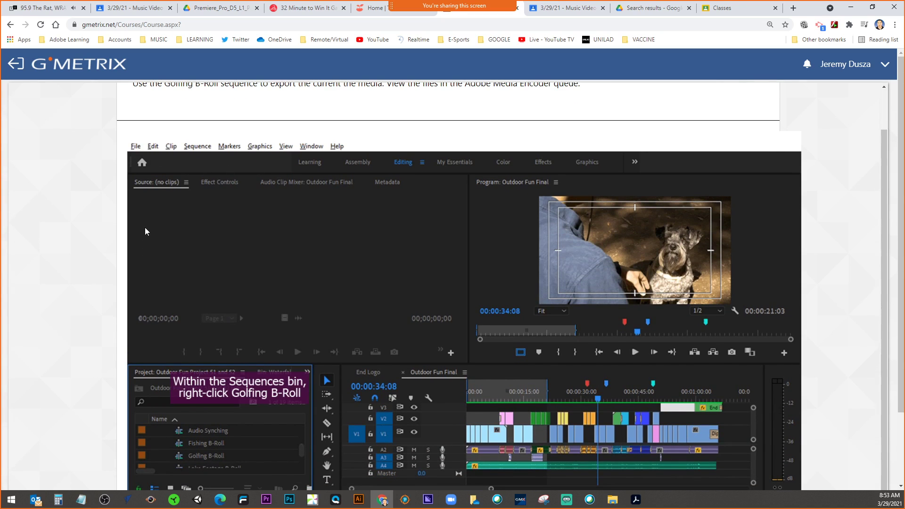
scroll(233, 332, down, 1)
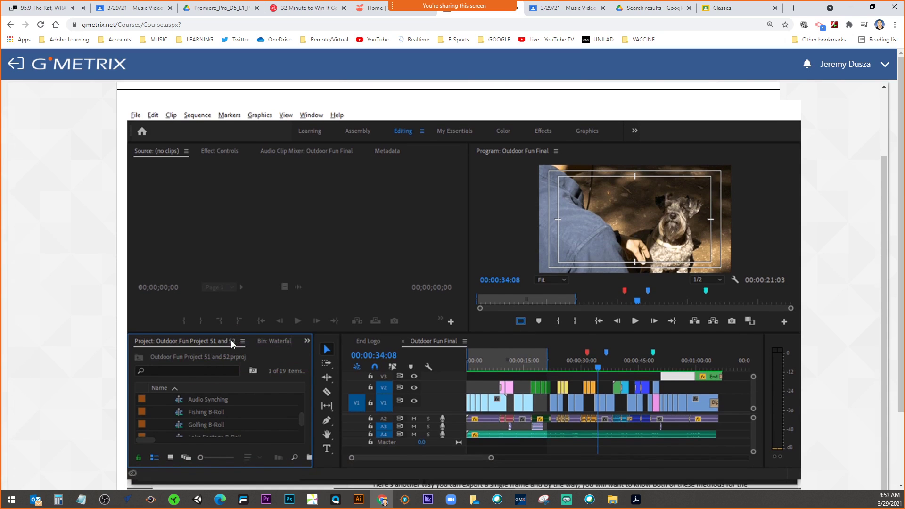
right_click(188, 424)
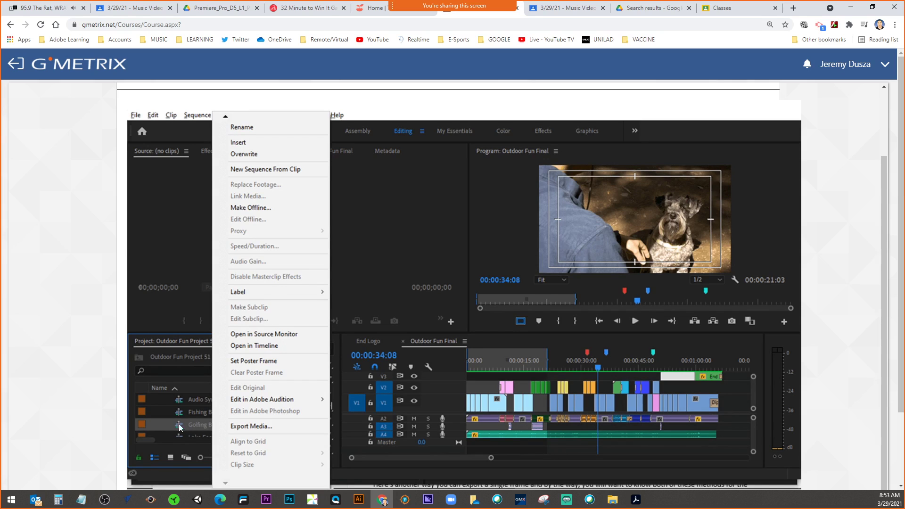
click(252, 427)
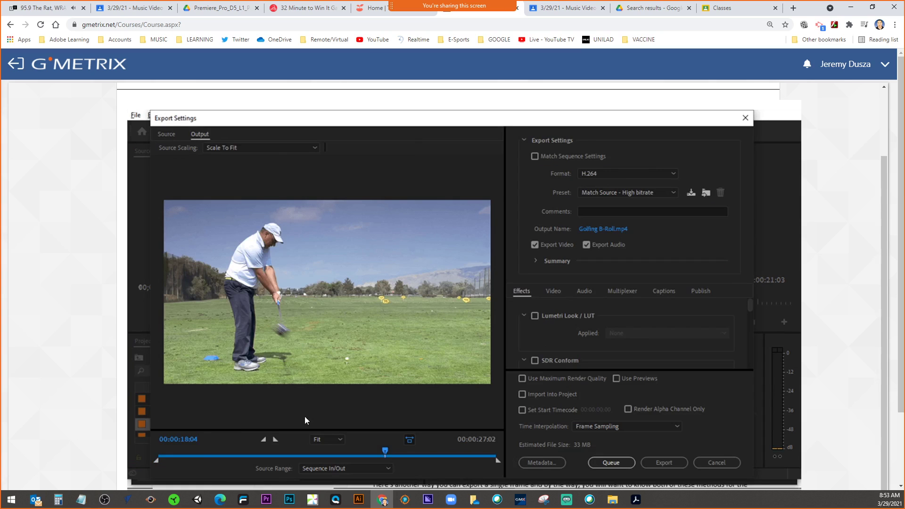
- Send the Golfing B-Roll export to the Adobe Media Encoder queue and submit the answer for lab exercise 5
scroll(389, 421, up, 2)
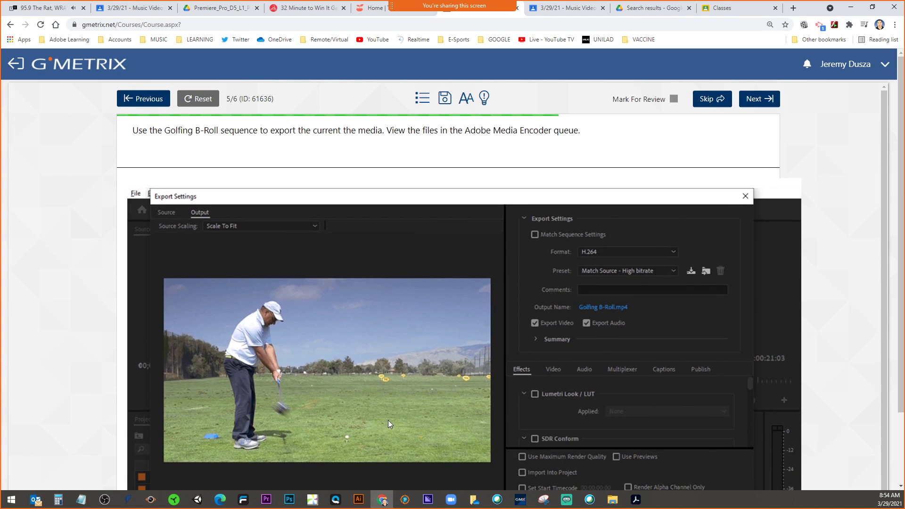
scroll(389, 421, down, 2)
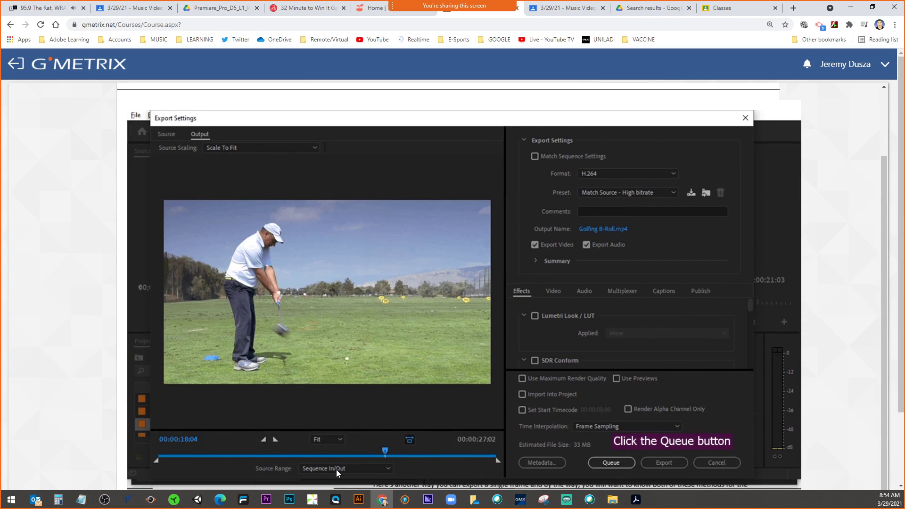
click(616, 464)
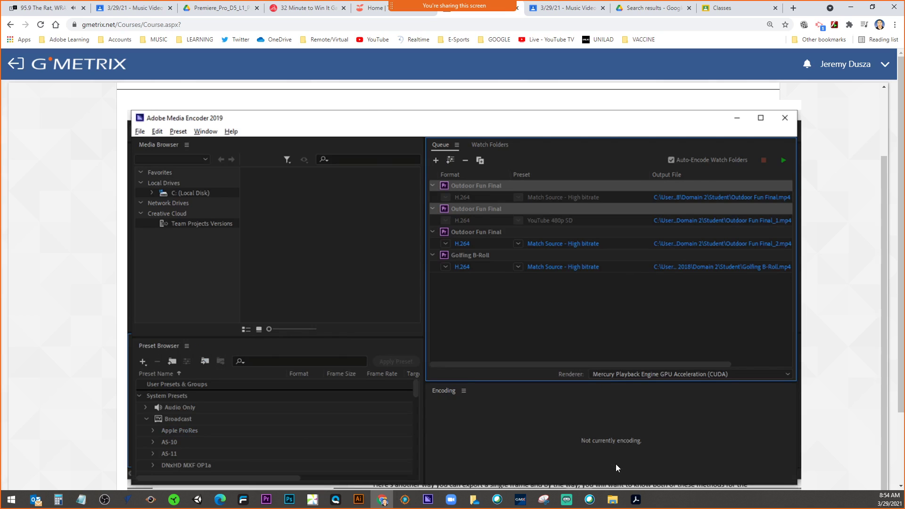
scroll(543, 324, up, 2)
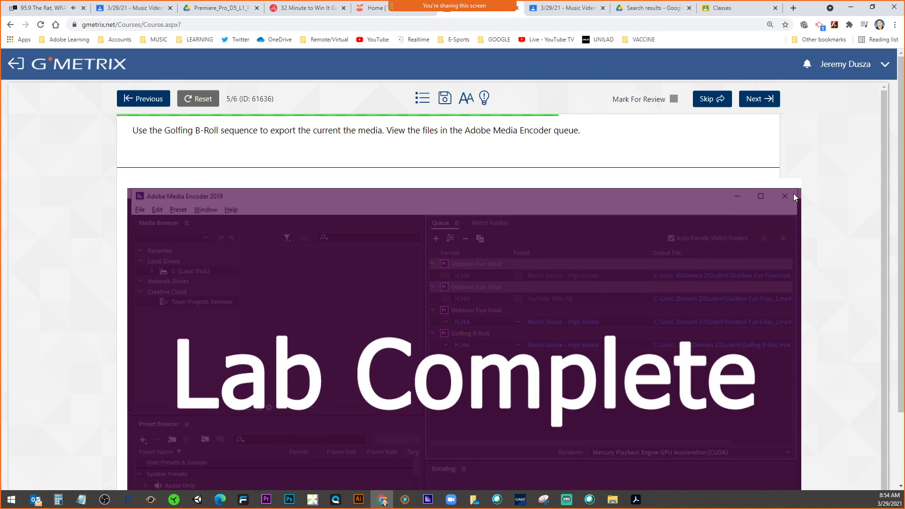
click(759, 99)
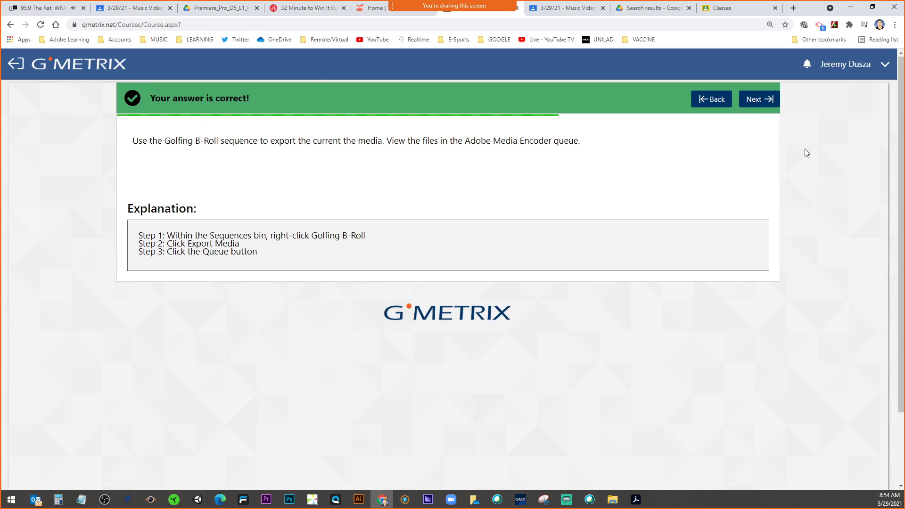
- Continue to lab exercise 6 and open the Project Manager for the current project
click(760, 99)
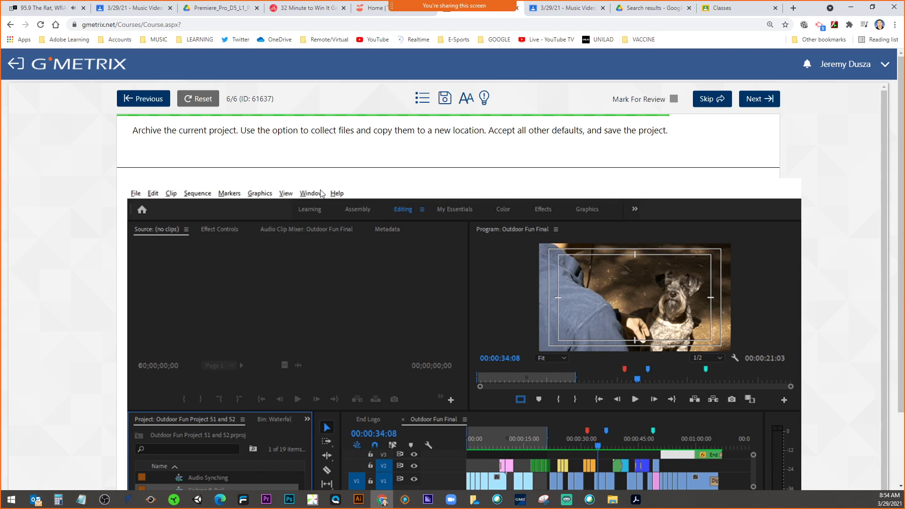
click(136, 193)
scroll(158, 259, down, 3)
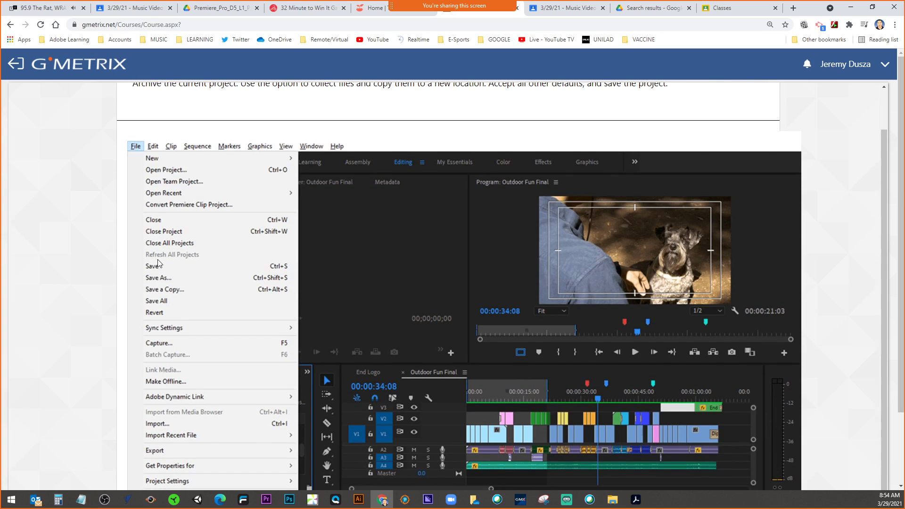
scroll(157, 259, up, 1)
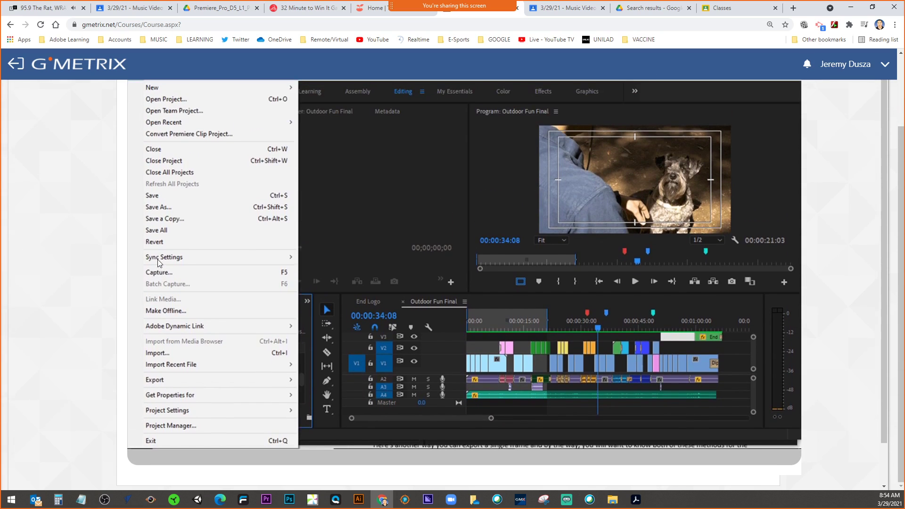
click(159, 426)
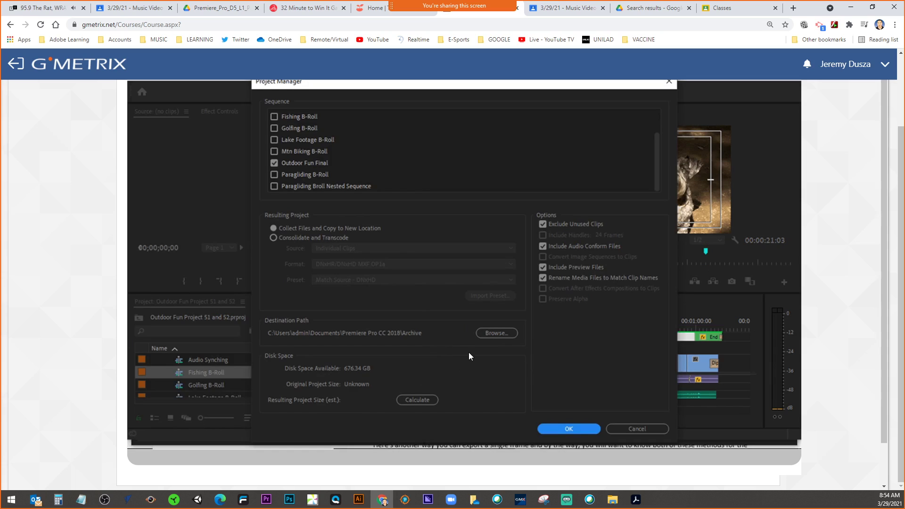
- Archive the Outdoor Fun Final sequence using Collect Files and Copy to New Location with all other defaults, saving the project
scroll(471, 351, up, 1)
scroll(472, 352, down, 2)
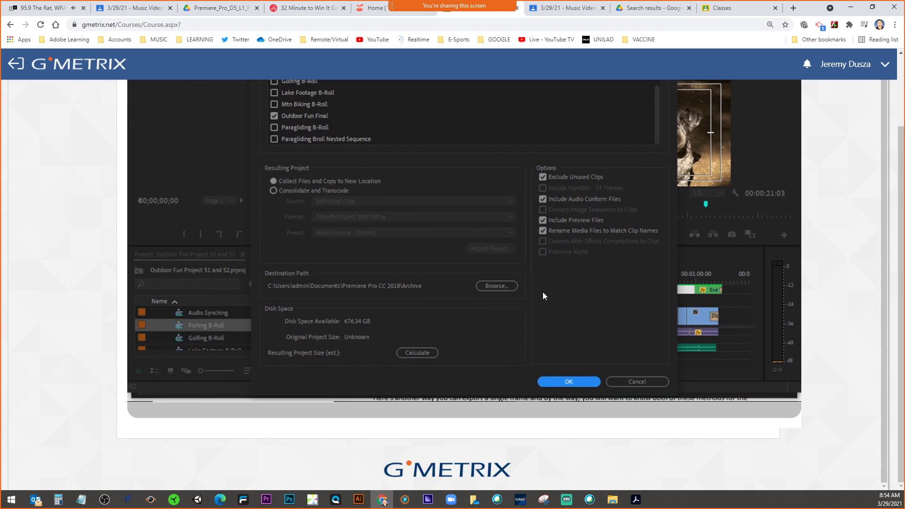
click(581, 381)
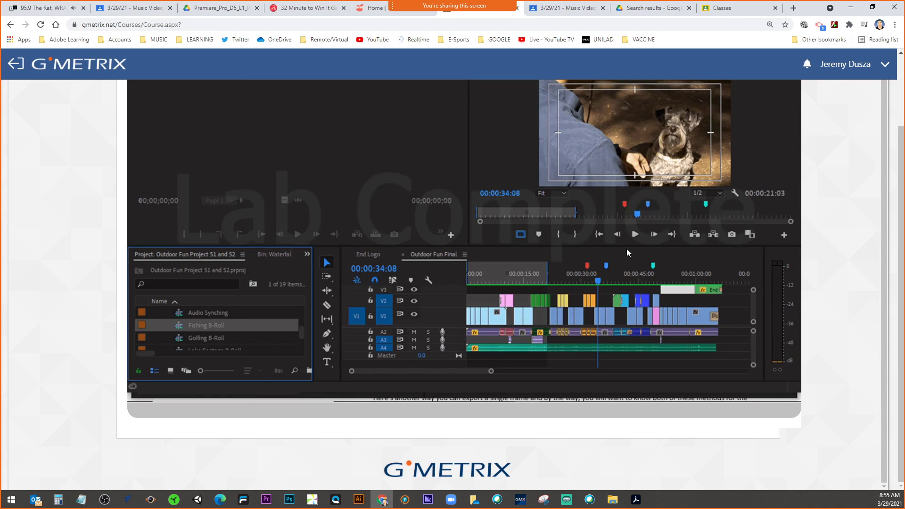
- Submit the project archive answer for lab exercise 6 and shift the browser window to uncover the PDF workbook behind it
scroll(621, 276, up, 2)
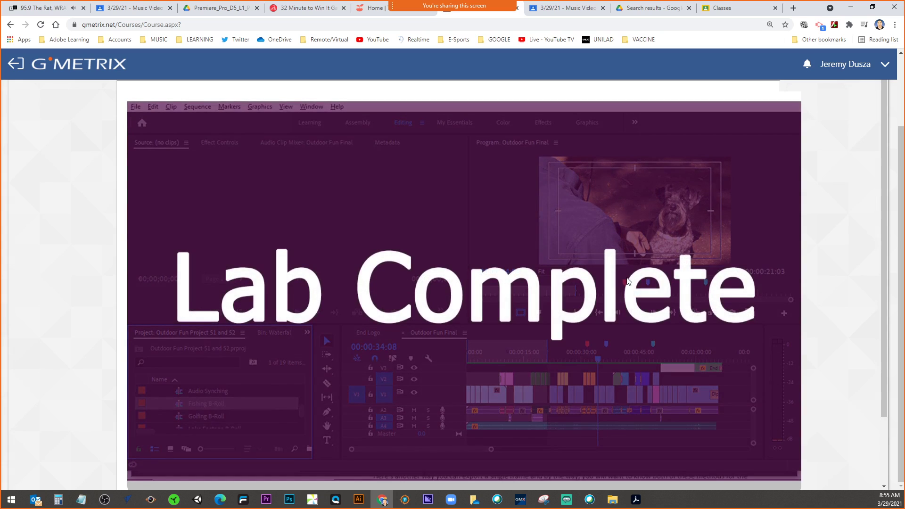
scroll(629, 280, up, 2)
click(751, 99)
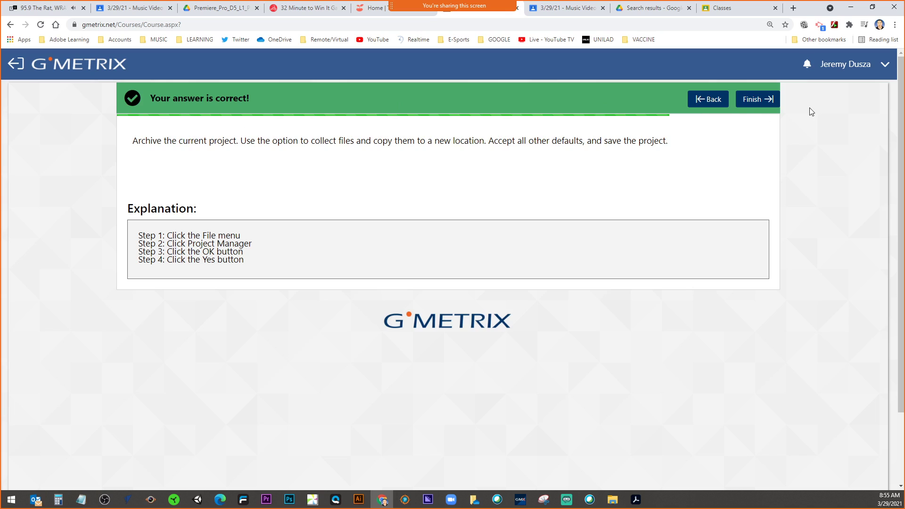
mouse_move(528, 13)
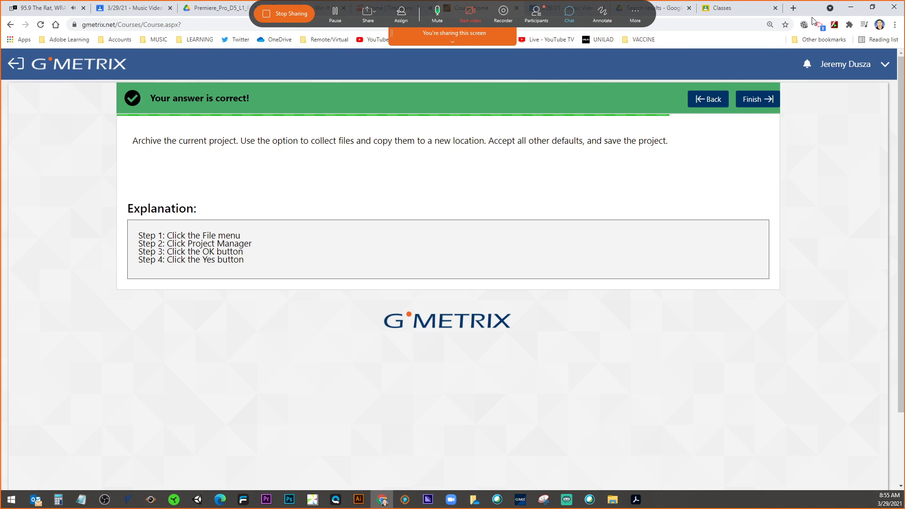
drag(815, 12, 811, 63)
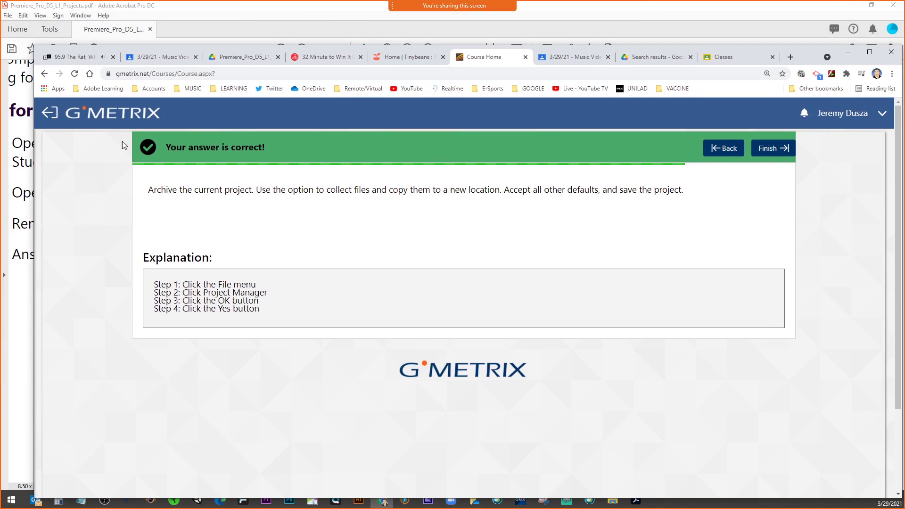